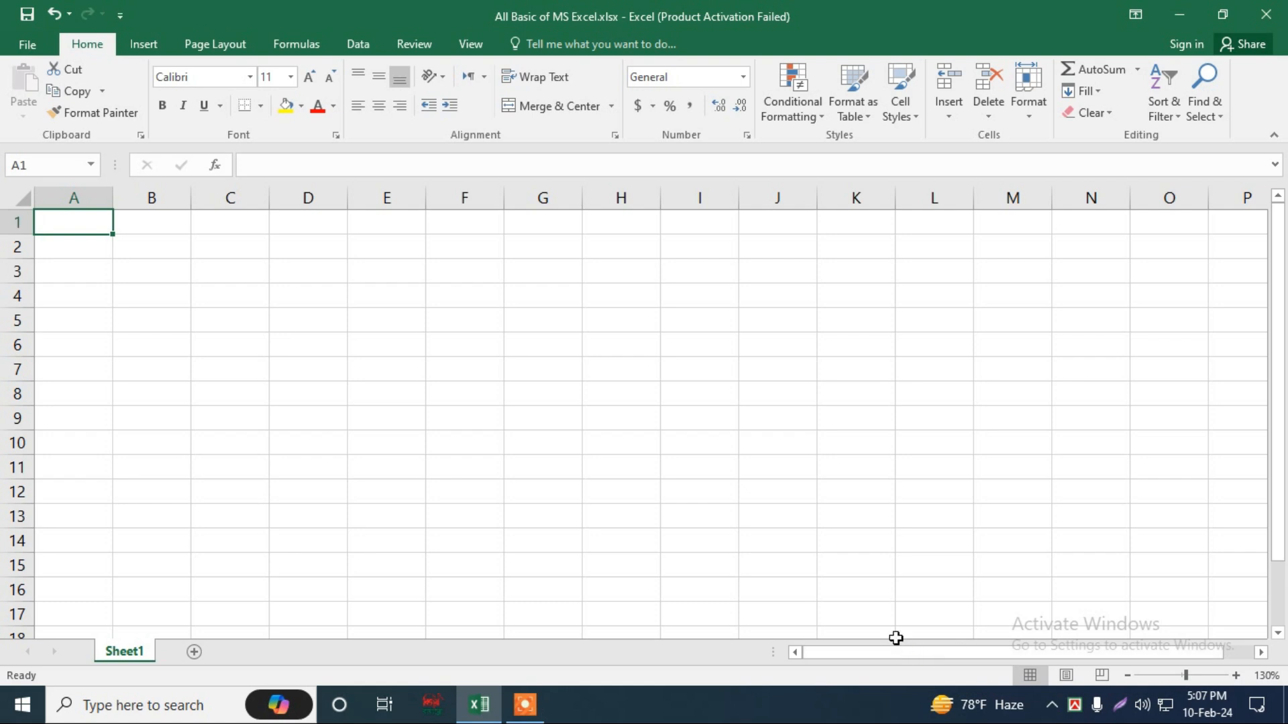
Set the sheet's page size to A4 210 x 297 mm
mouse_move(531, 705)
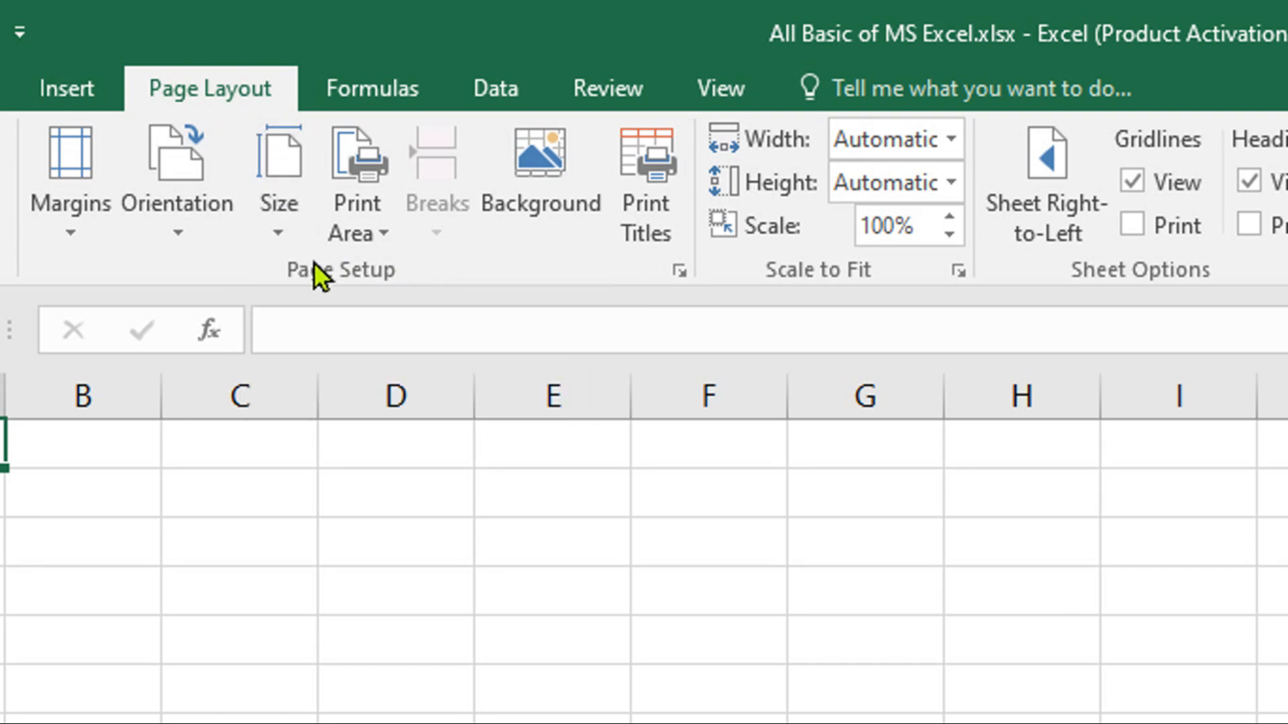
left_click(287, 236)
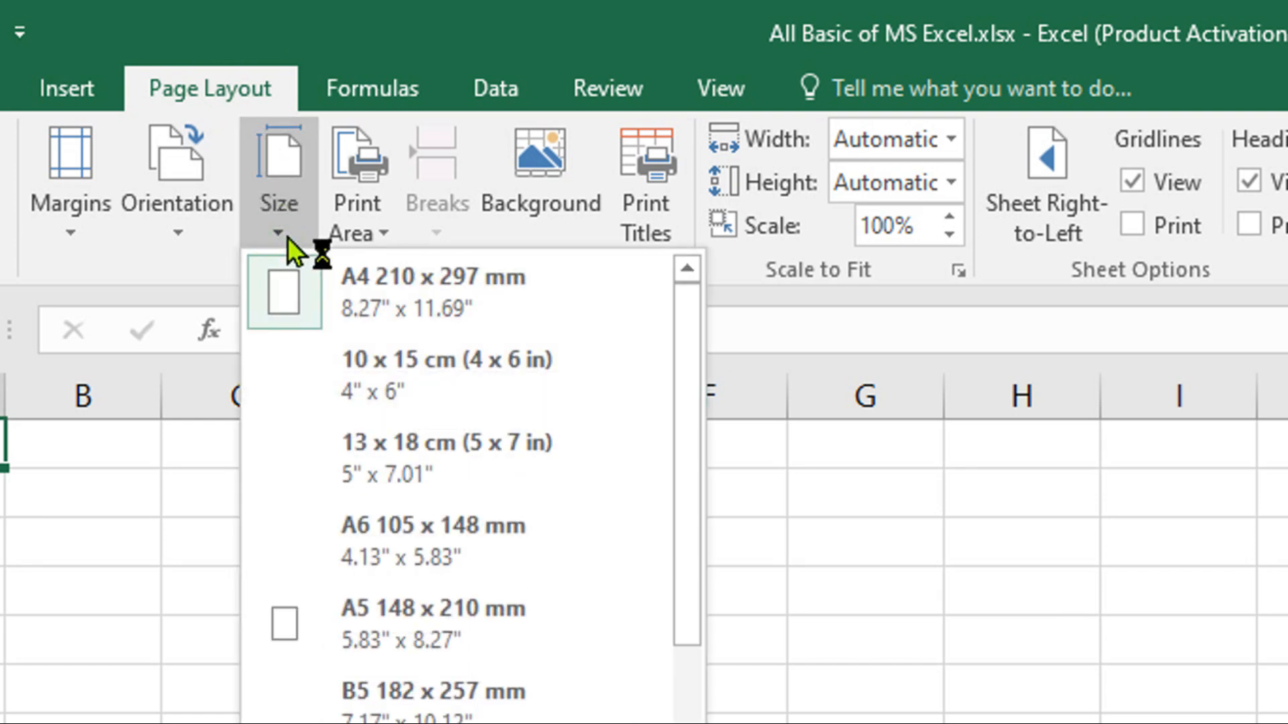
left_click(351, 289)
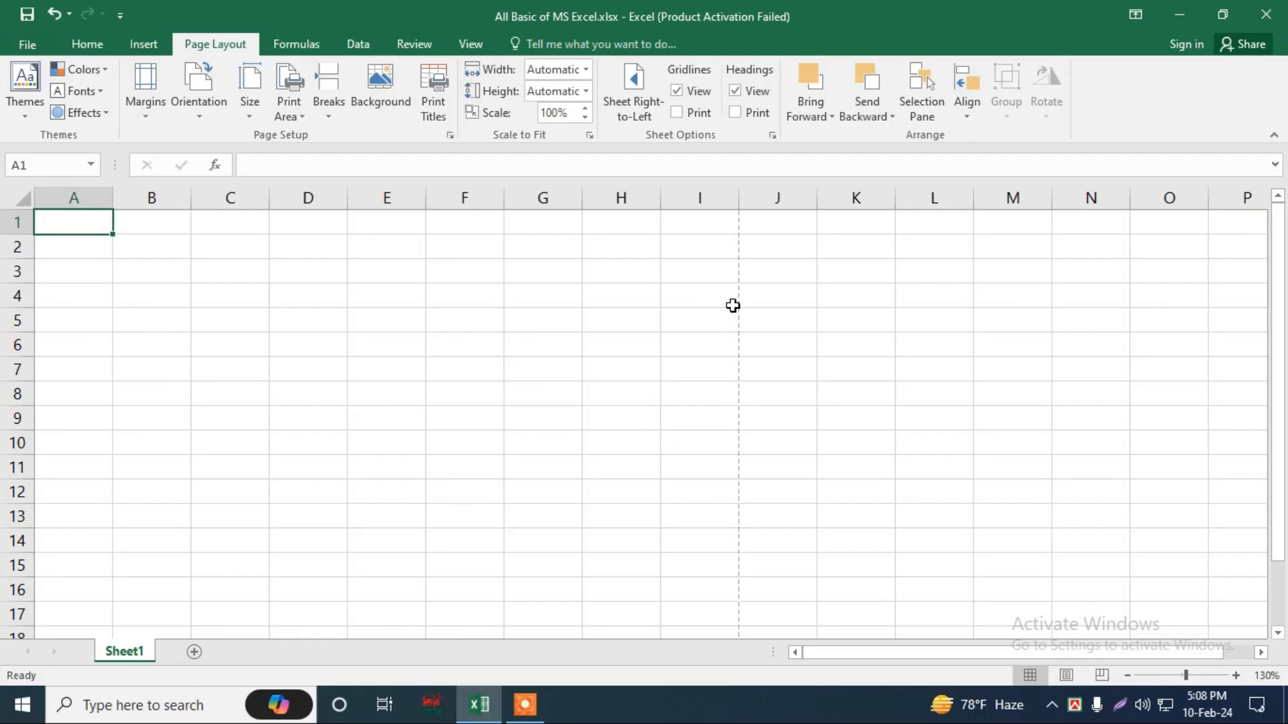
Examine how the dashed page boundaries divide the worksheet into A4 pages
scroll(734, 339, "down", 3)
scroll(745, 419, "up", 3)
scroll(661, 401, "down", 3)
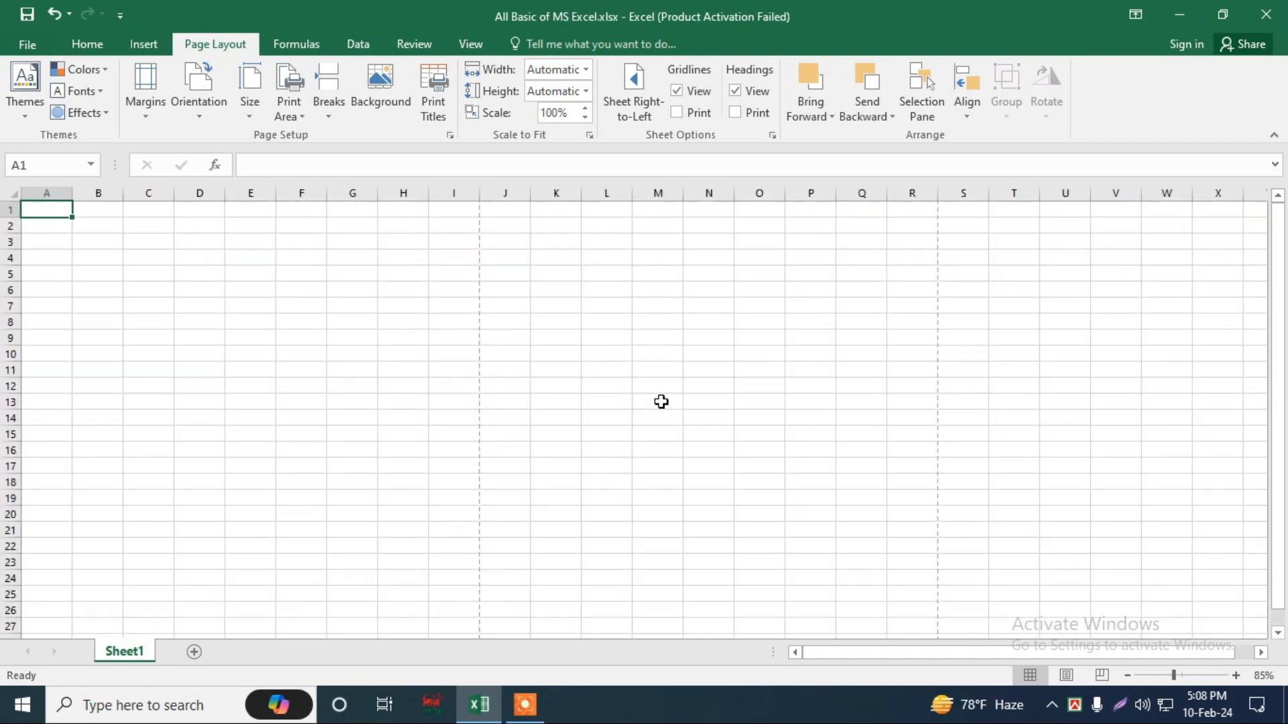
scroll(661, 401, "down", 3)
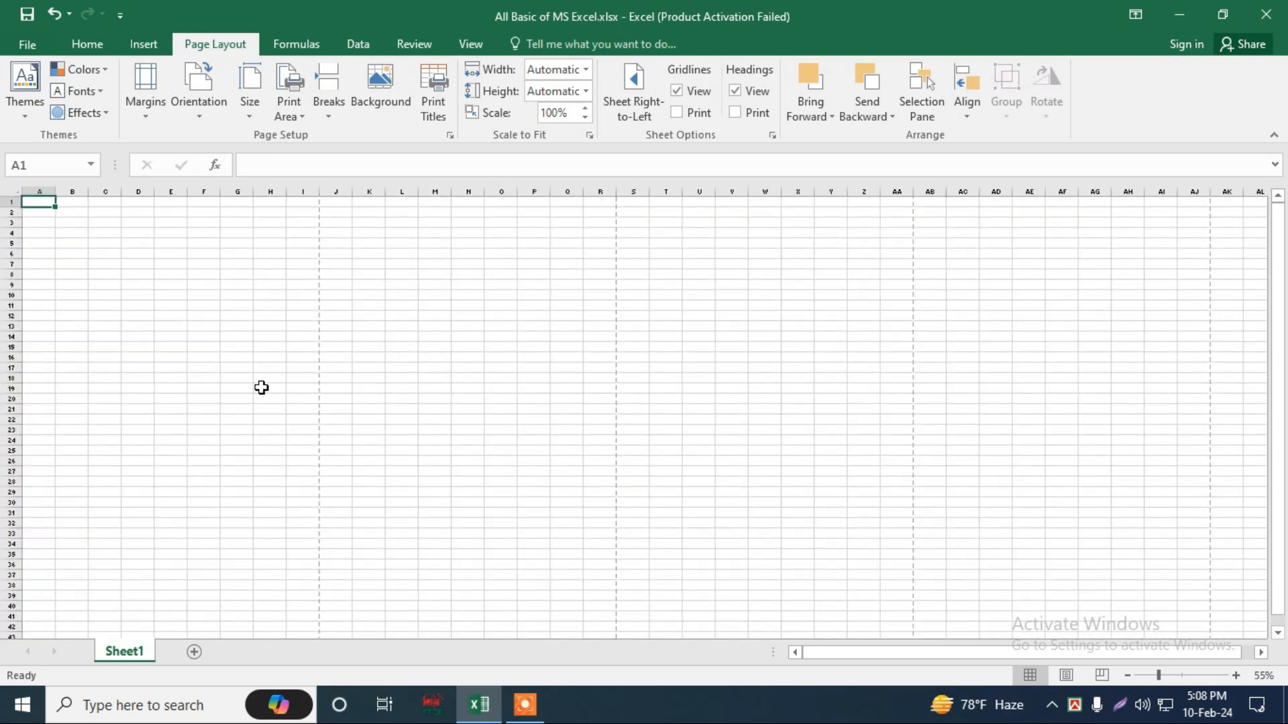
scroll(809, 619, "up", 7)
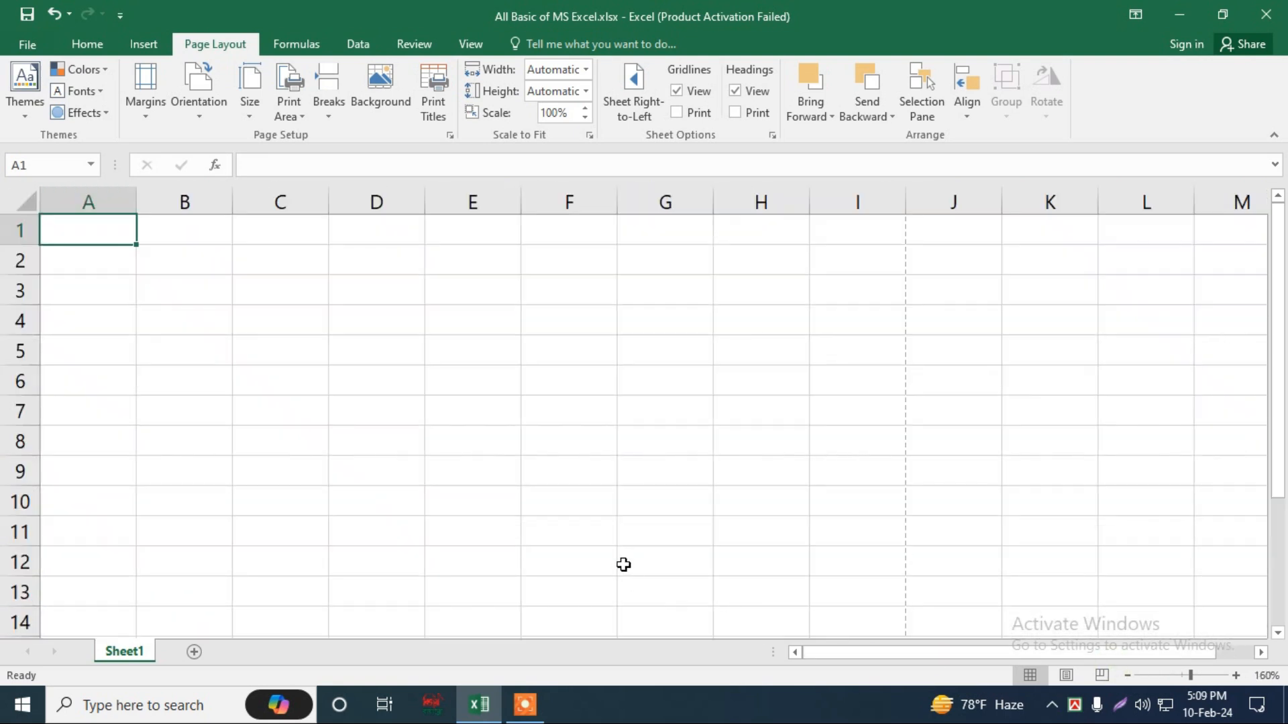
scroll(557, 517, "down", 8)
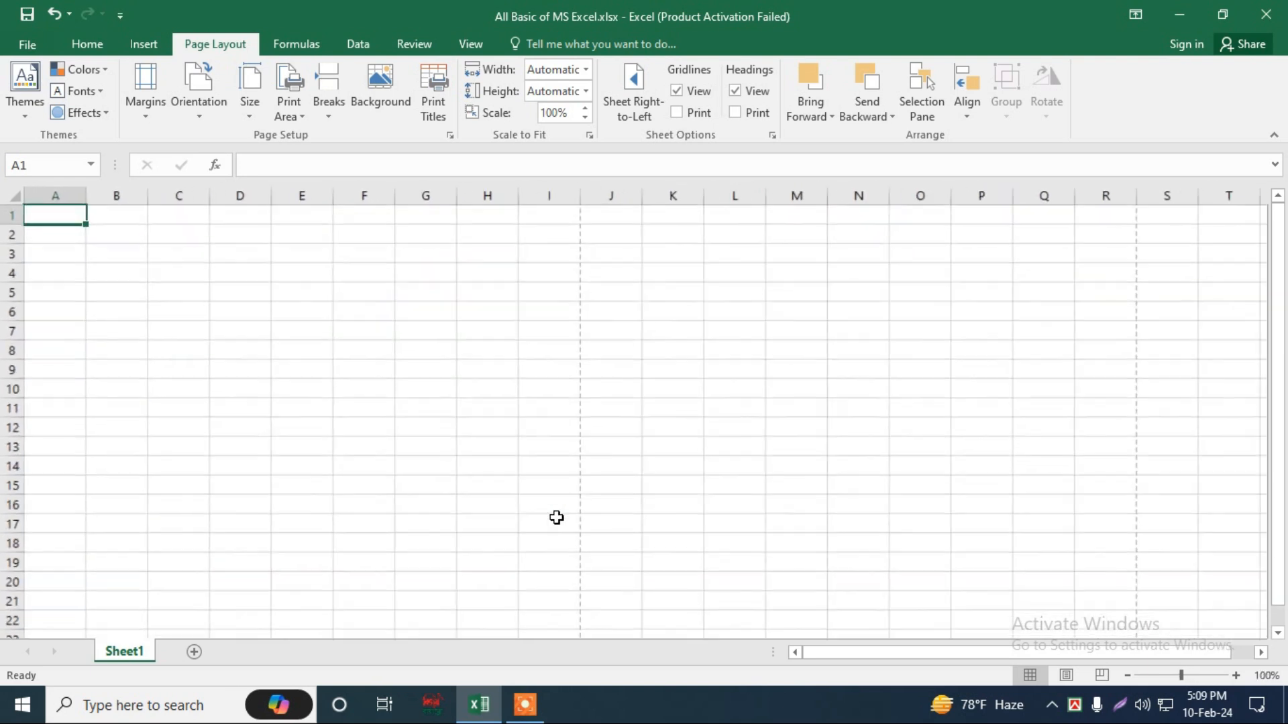
scroll(557, 517, "down", 2)
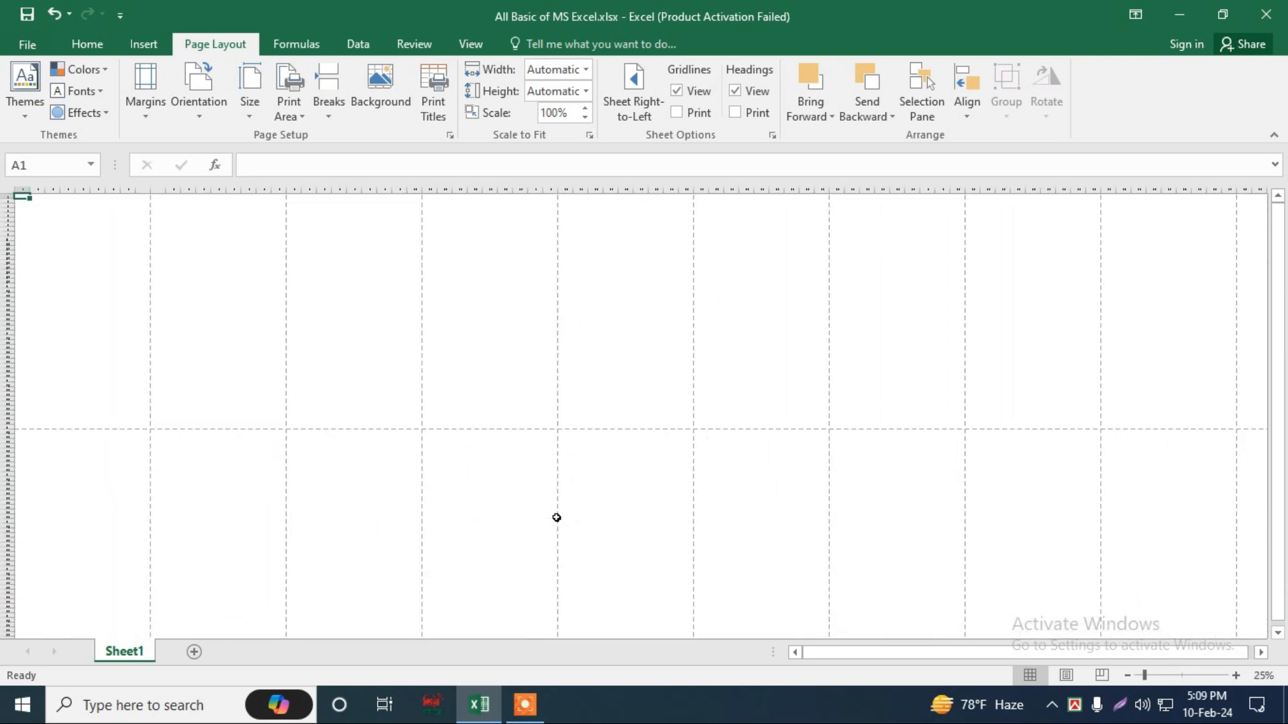
scroll(557, 517, "up", 1)
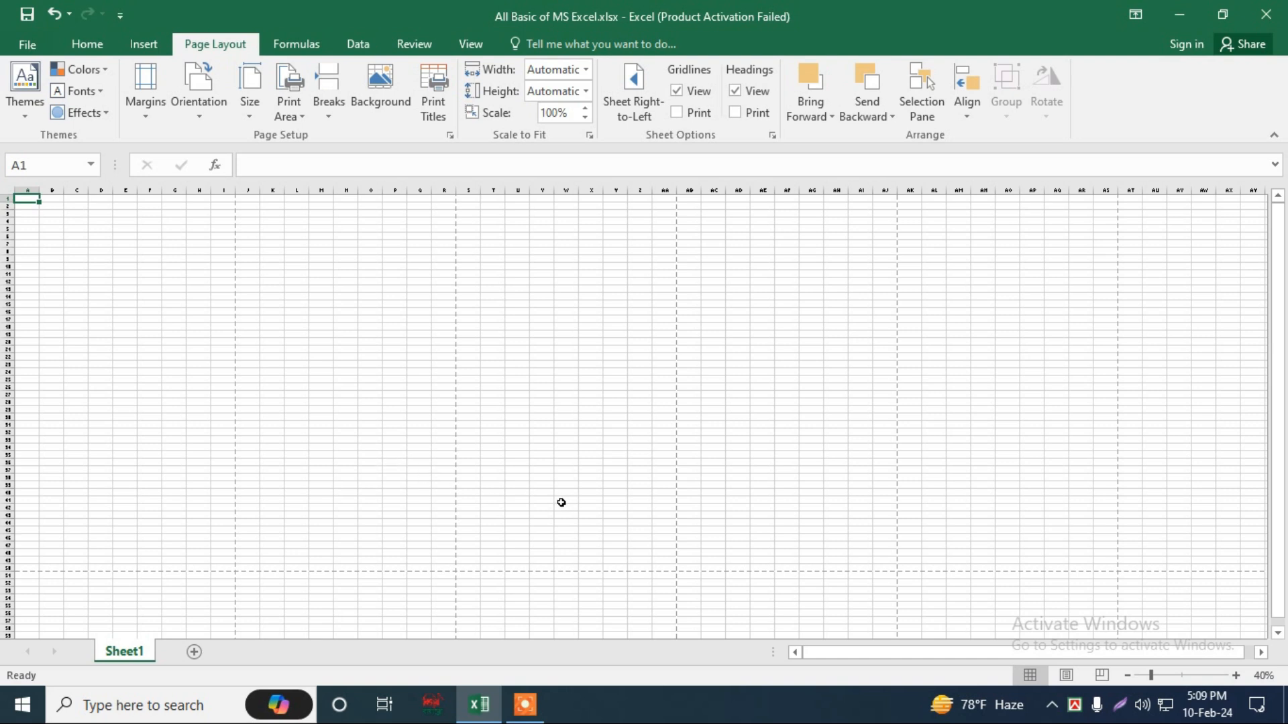
Select several separate cells within the first page, ending with cell E21
left_click(100, 211)
left_click(125, 334)
left_click(149, 387)
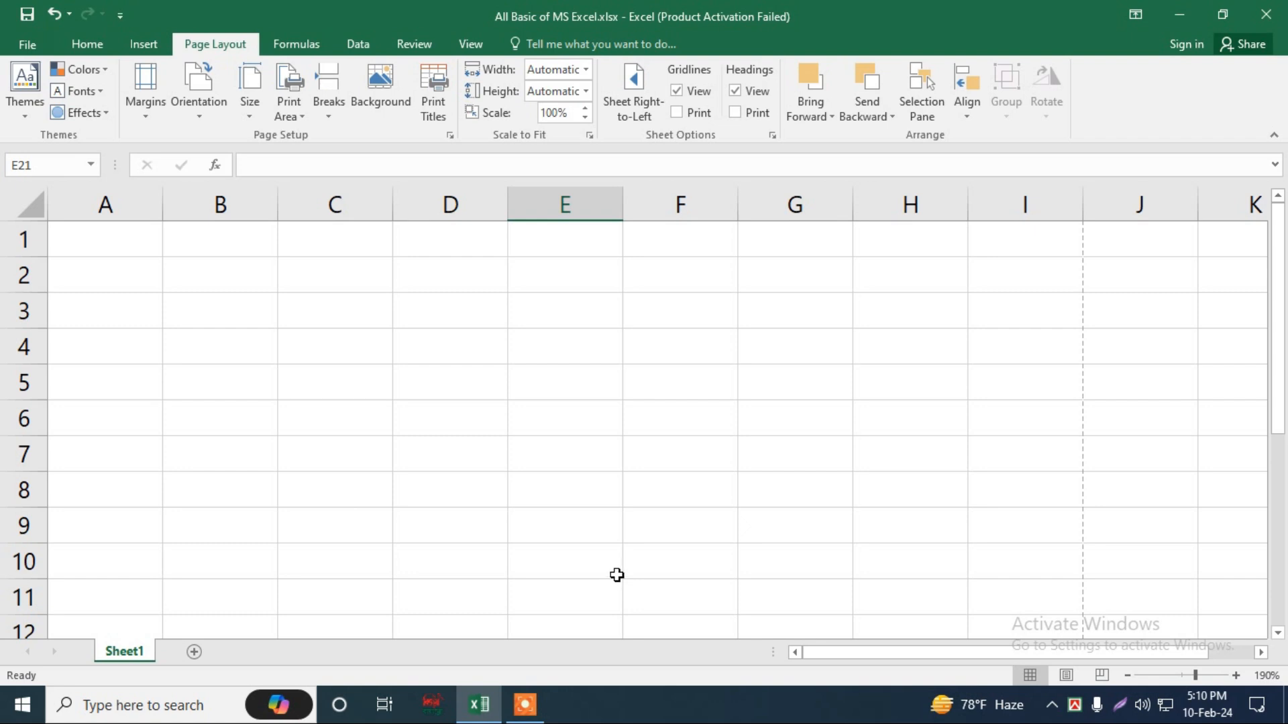
Select columns A, B and C one at a time, finishing on cell D1
left_click(123, 207)
left_click(220, 207)
left_click(360, 220)
left_click(464, 227)
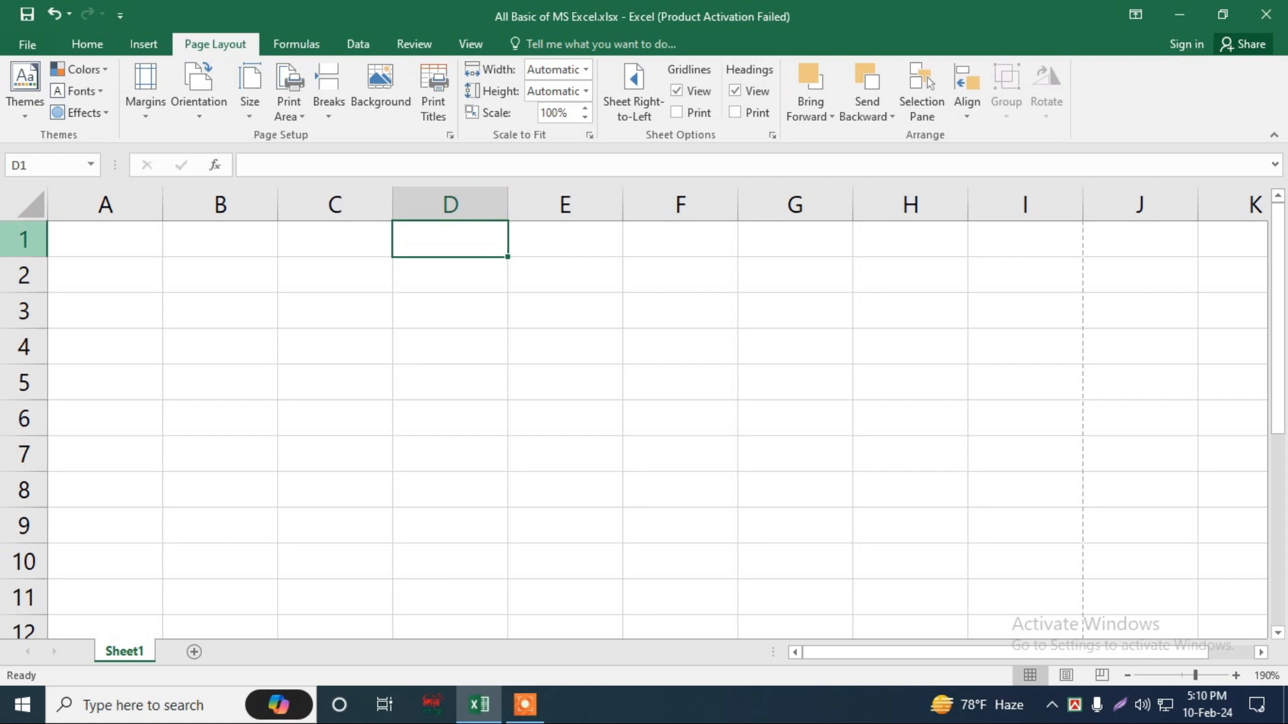
Select rows 1 through 4 one at a time, and repeat the selection for rows 1 through 3
left_click(24, 240)
left_click(29, 287)
left_click(25, 310)
left_click(24, 347)
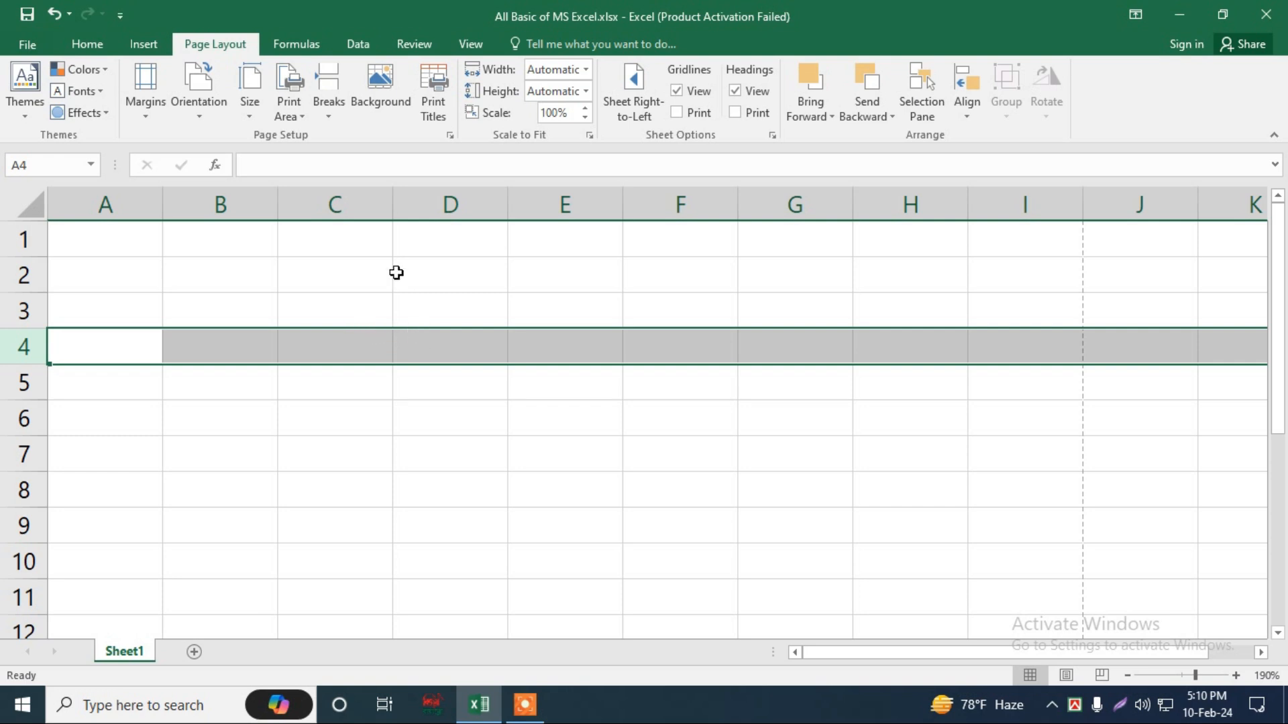
left_click(27, 240)
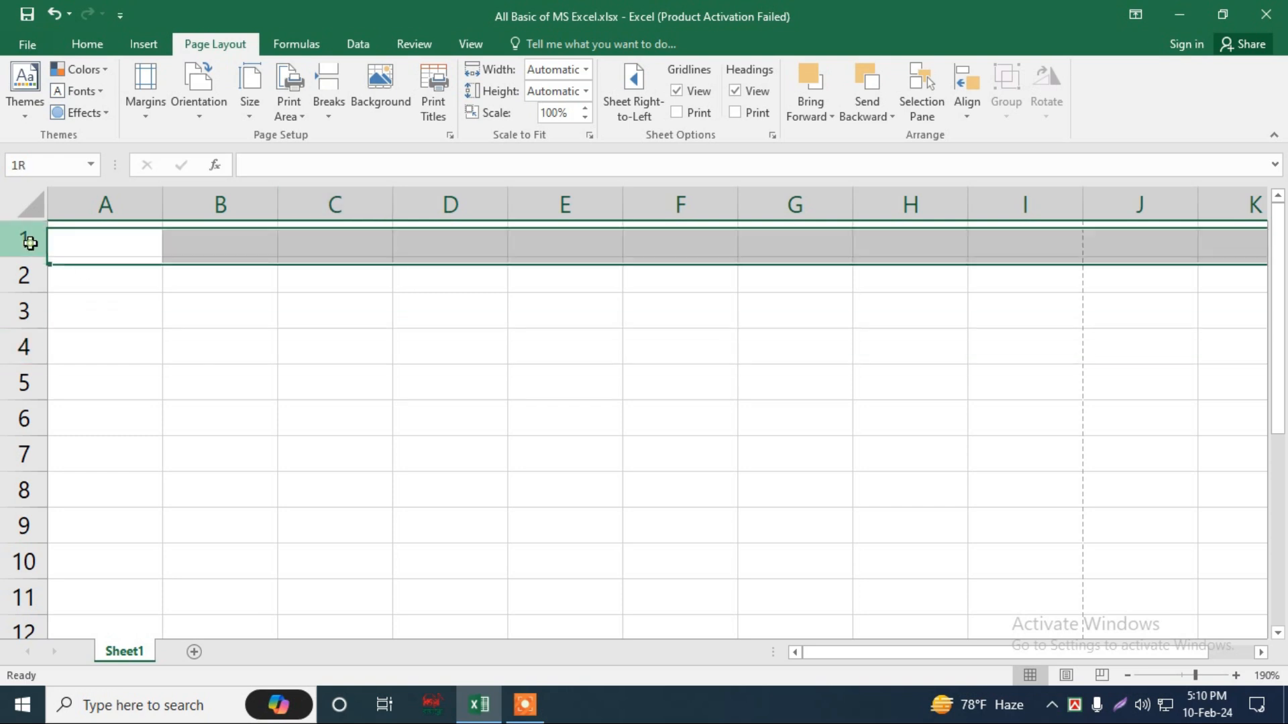
left_click(24, 274)
left_click(24, 310)
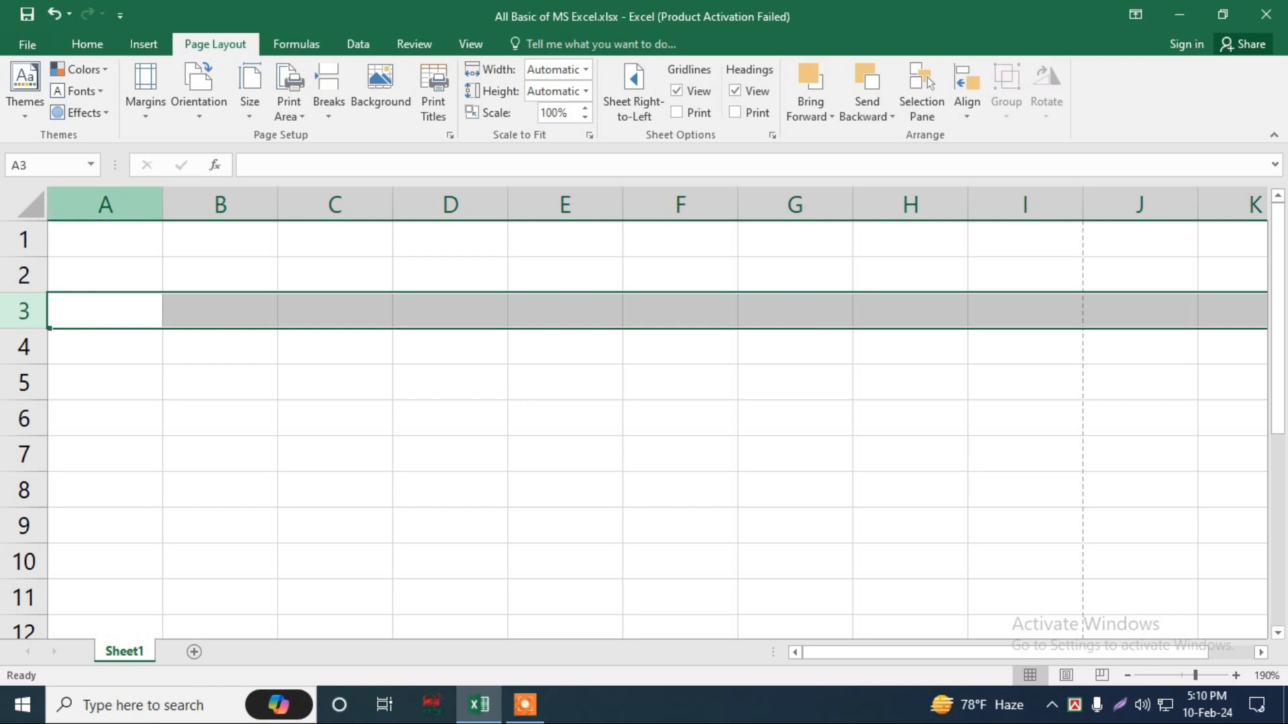
Select columns A through D one at a time, followed by the single cells B4, C3 and D2
left_click(132, 205)
left_click(222, 205)
left_click(308, 206)
left_click(450, 205)
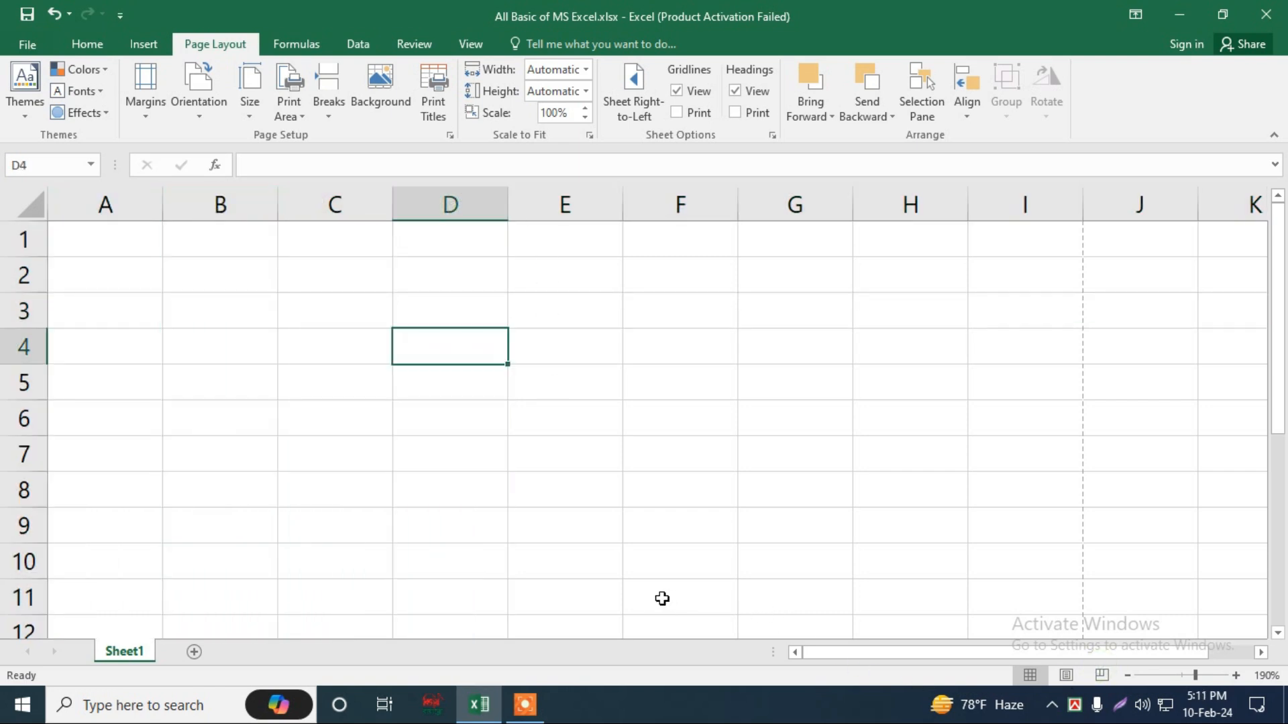
left_click(243, 336)
left_click(375, 321)
left_click(417, 286)
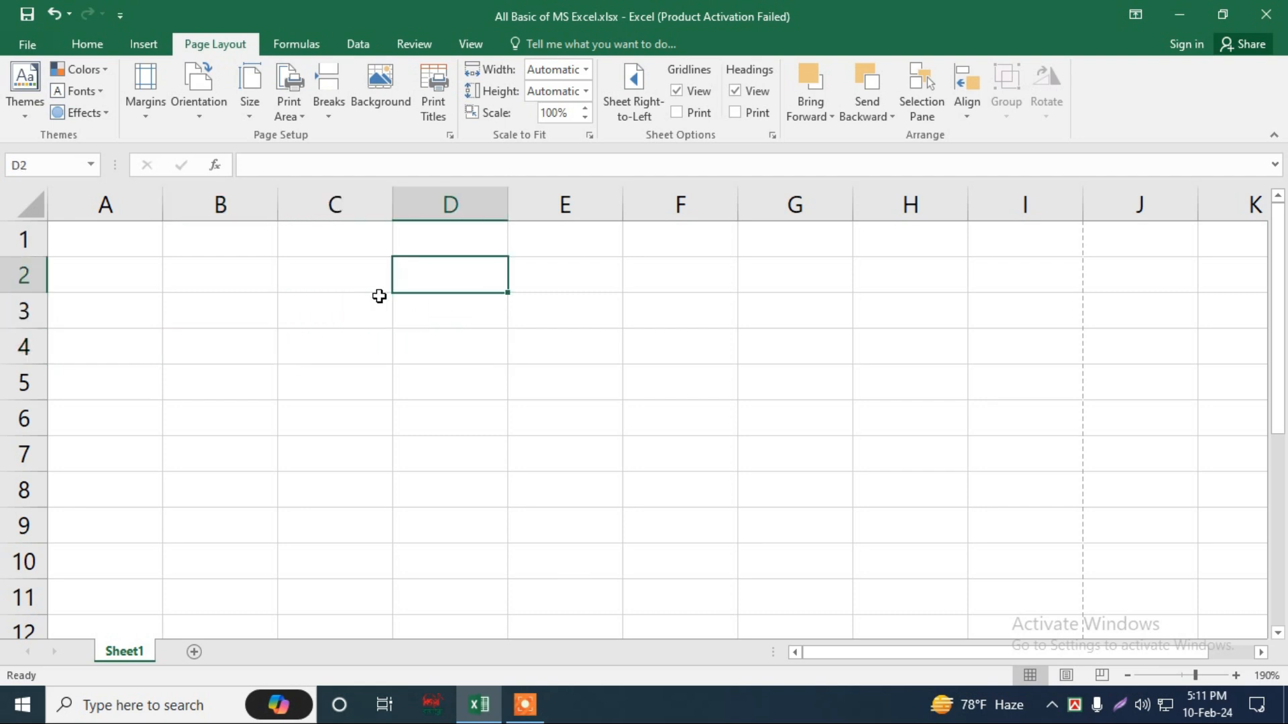
Select columns C, D and E one at a time, followed by row 2 and cells D3 and E3
left_click(330, 205)
left_click(456, 204)
left_click(566, 205)
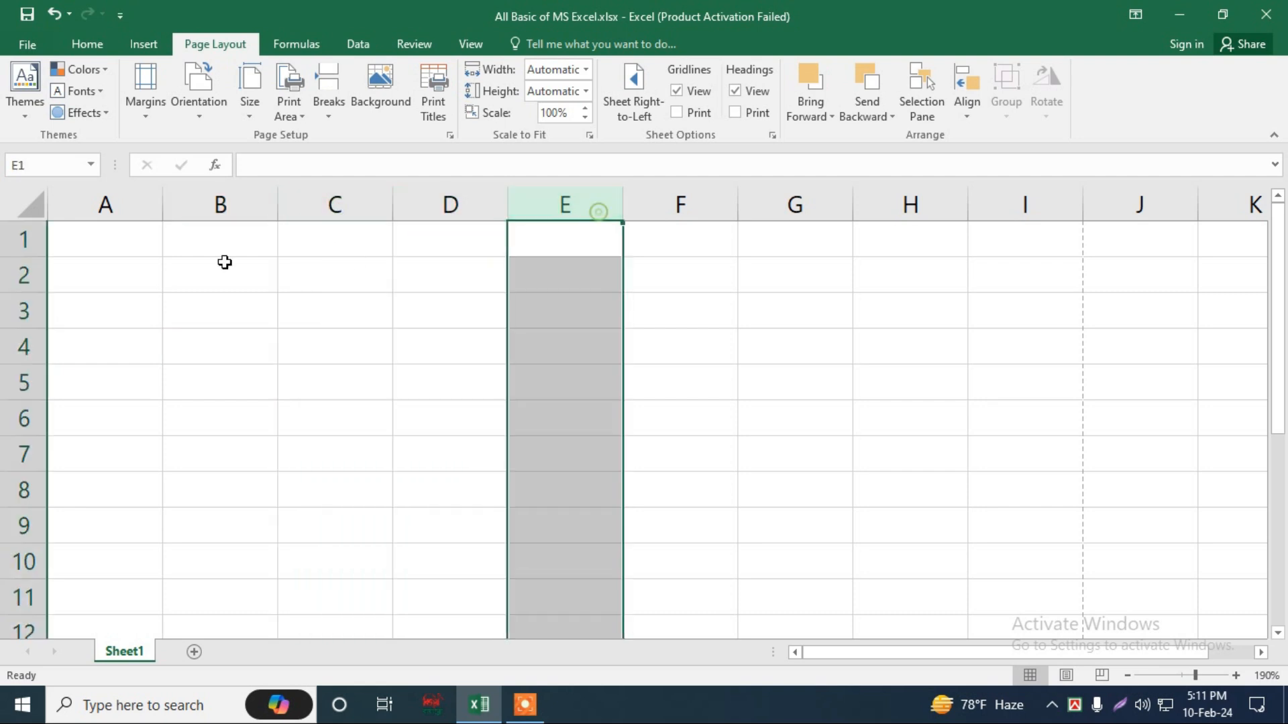
left_click(24, 275)
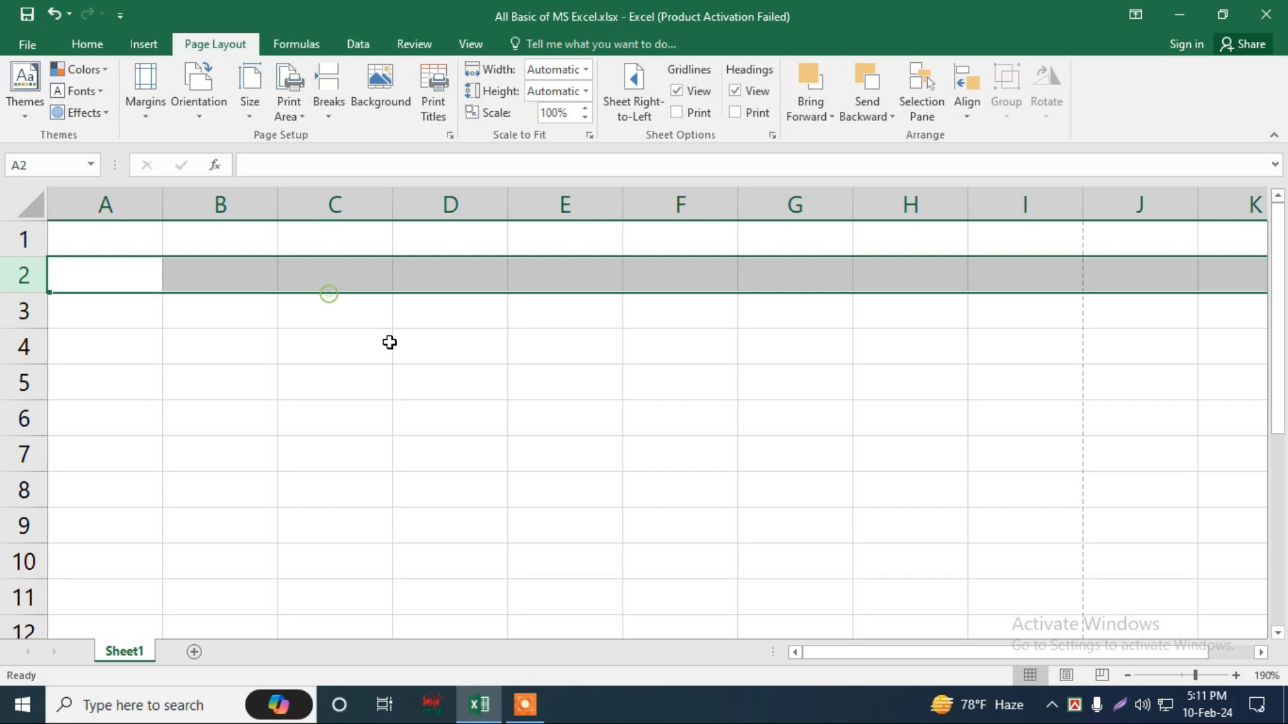
left_click(486, 324)
left_click(557, 301)
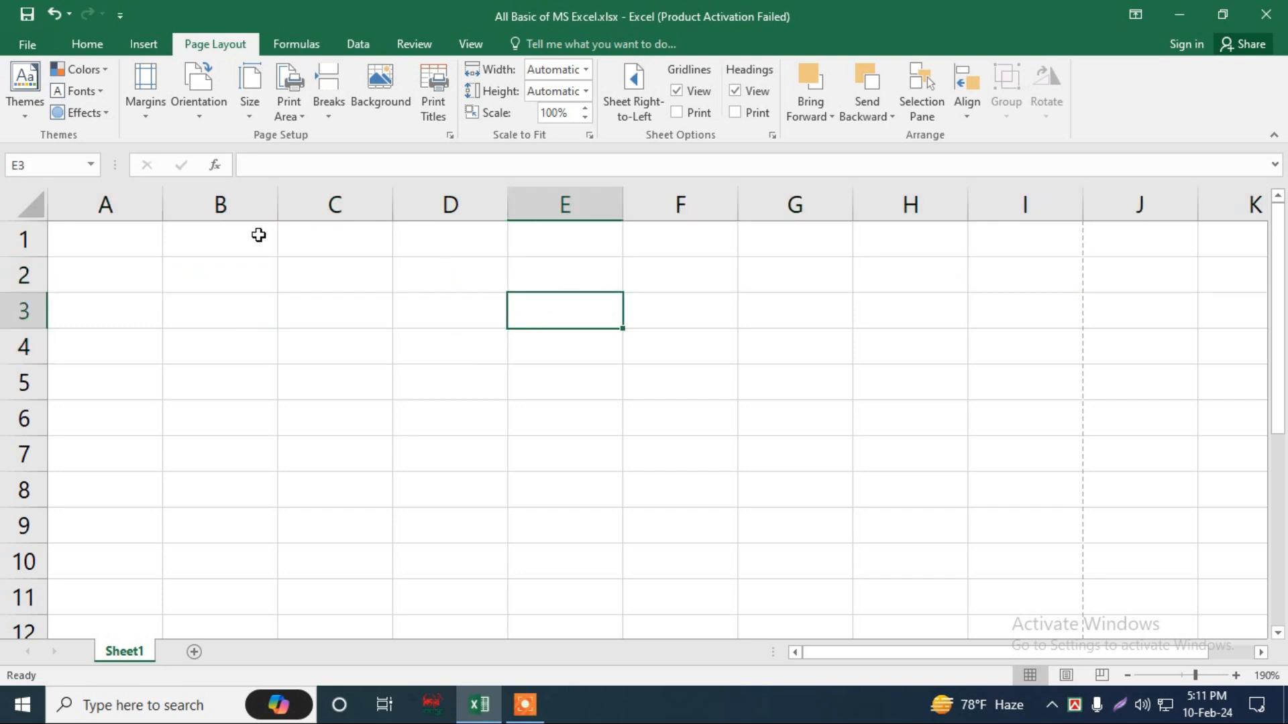
Select columns A, B and C one at a time, followed by each of rows 1 through 5
left_click(107, 205)
left_click(219, 205)
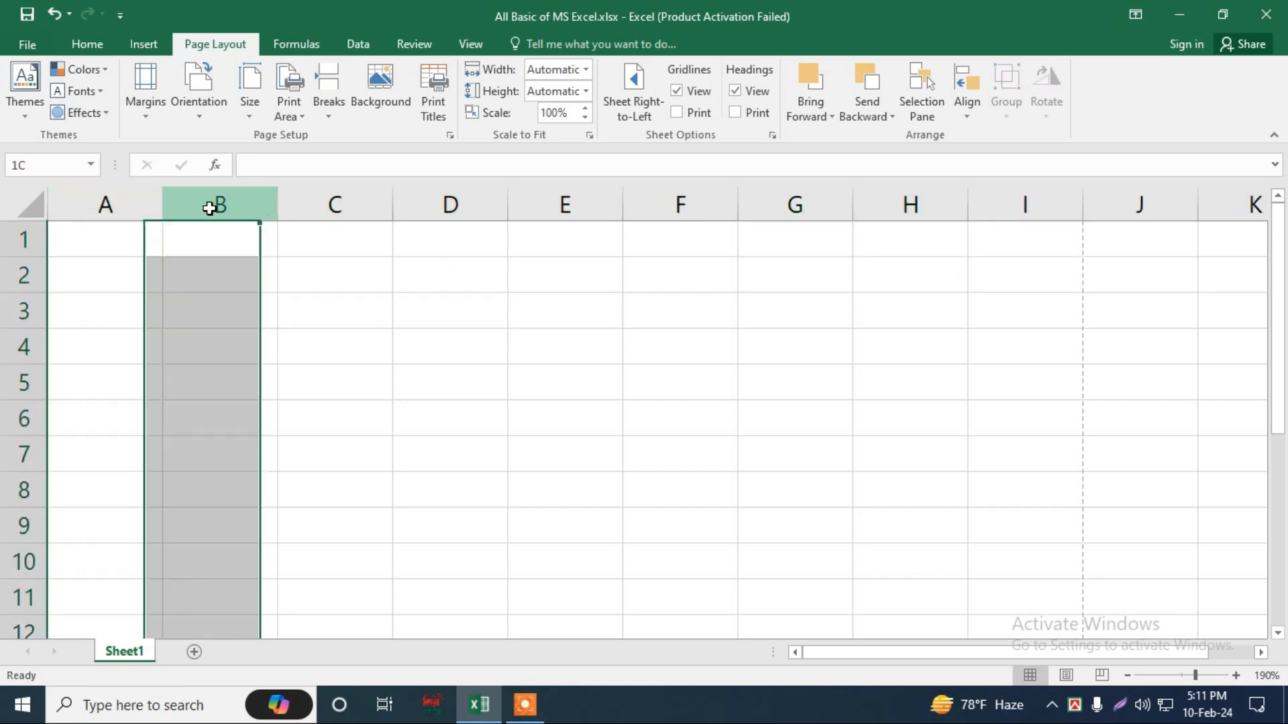
left_click(335, 204)
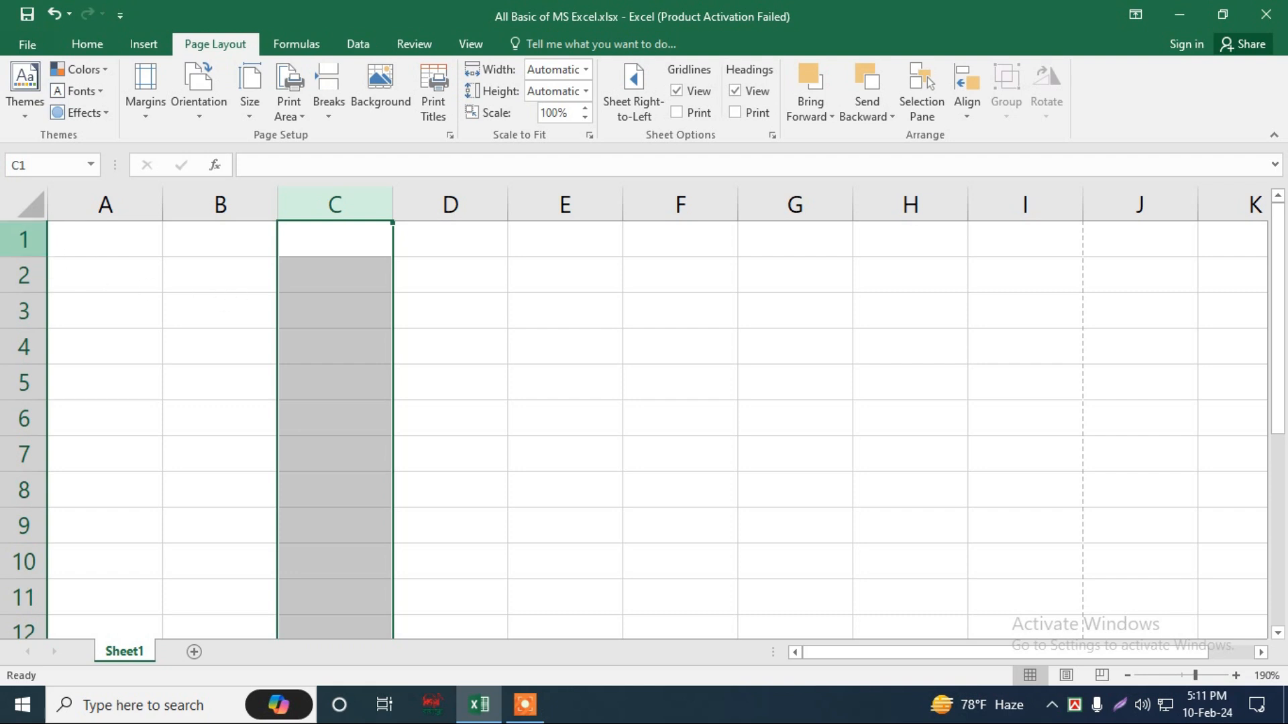
left_click(24, 239)
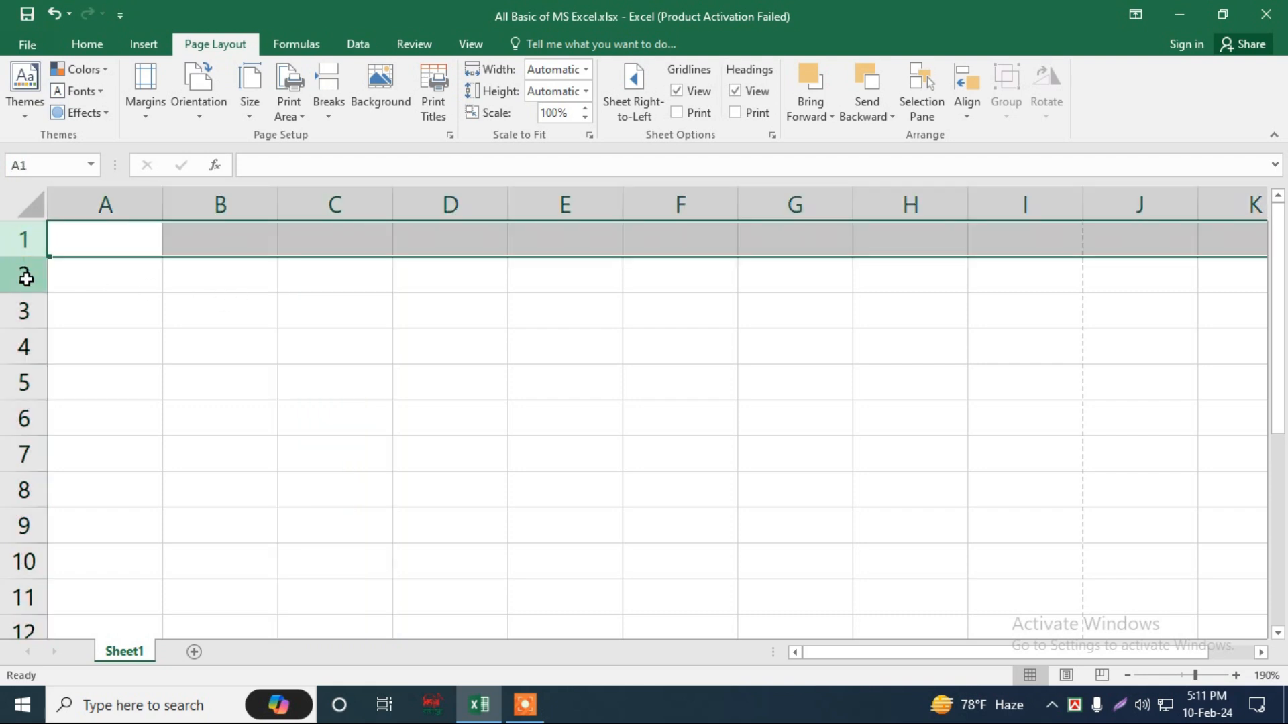
left_click(26, 275)
left_click(27, 315)
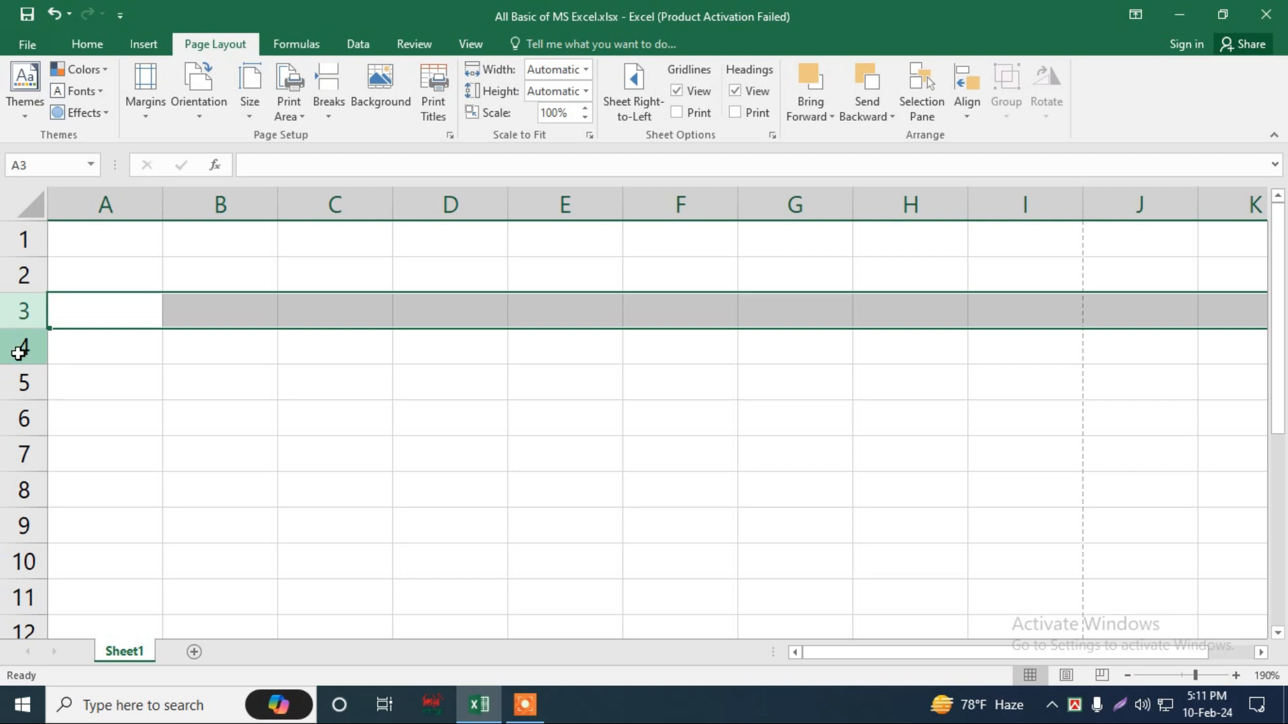
left_click(20, 348)
left_click(26, 382)
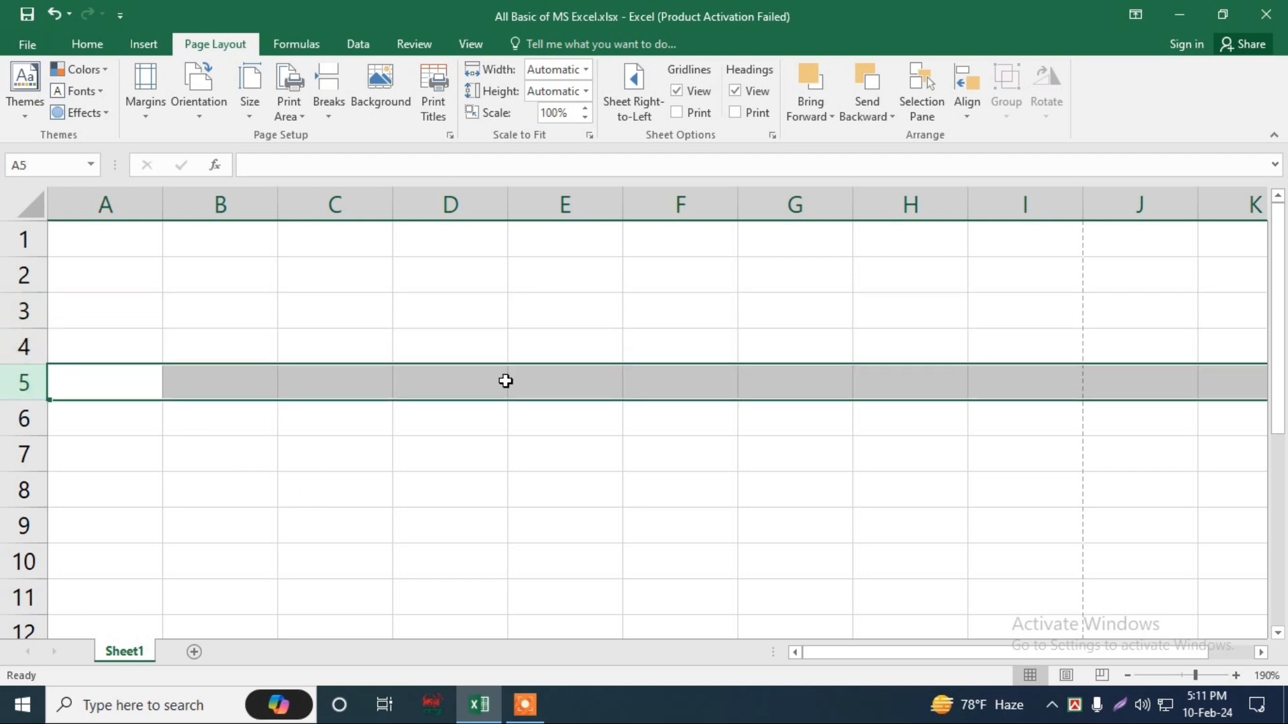
Select cell C2, its column C and its row 2, followed by cells C3 and E4
left_click(331, 286)
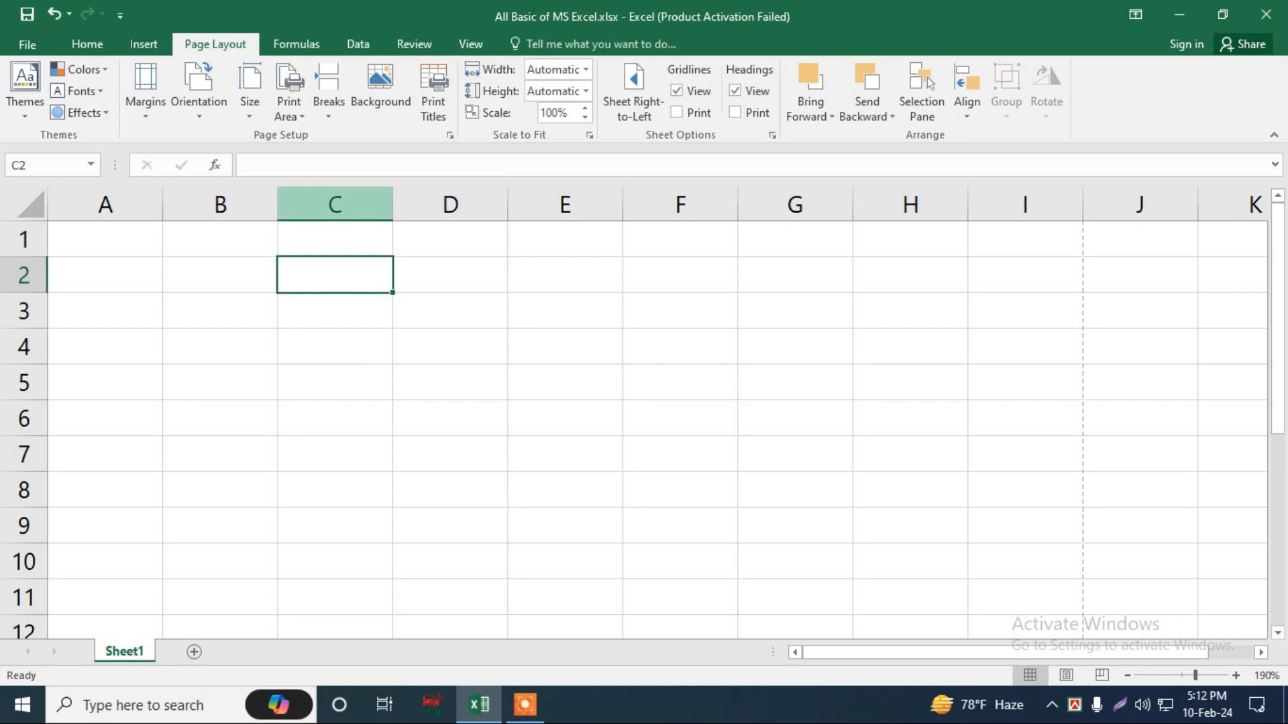
left_click(338, 205)
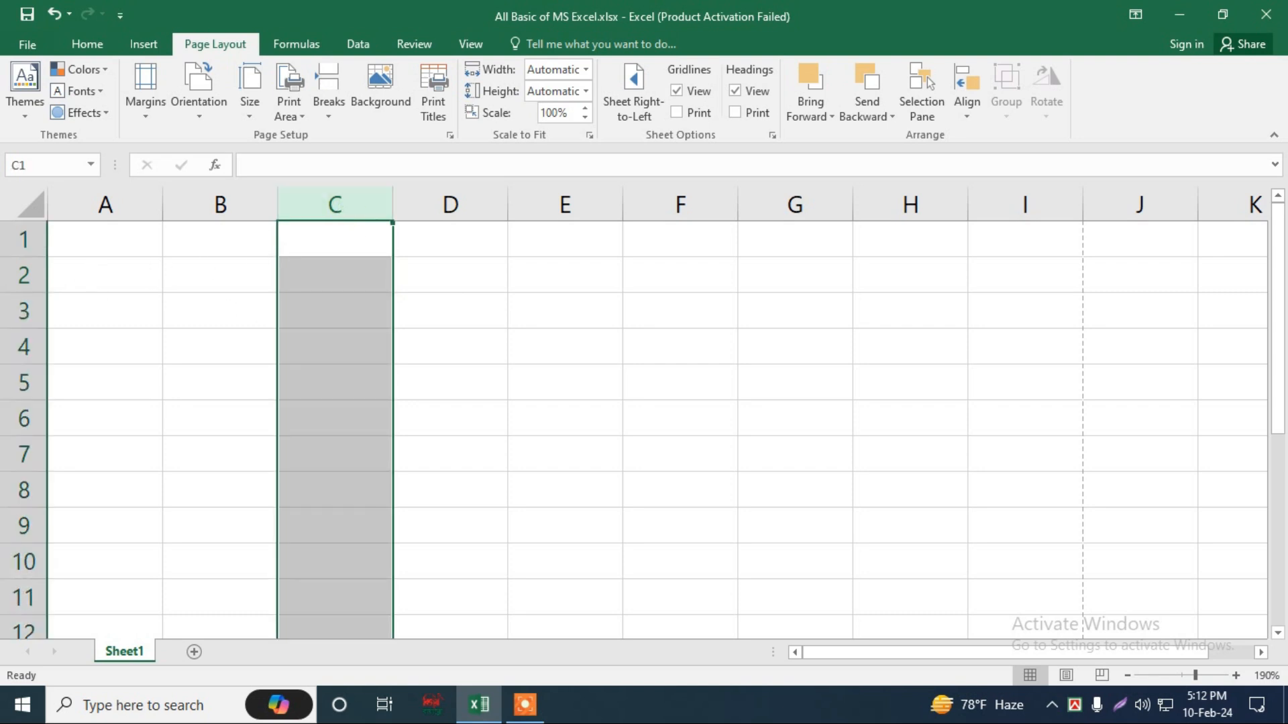
left_click(24, 275)
left_click(316, 310)
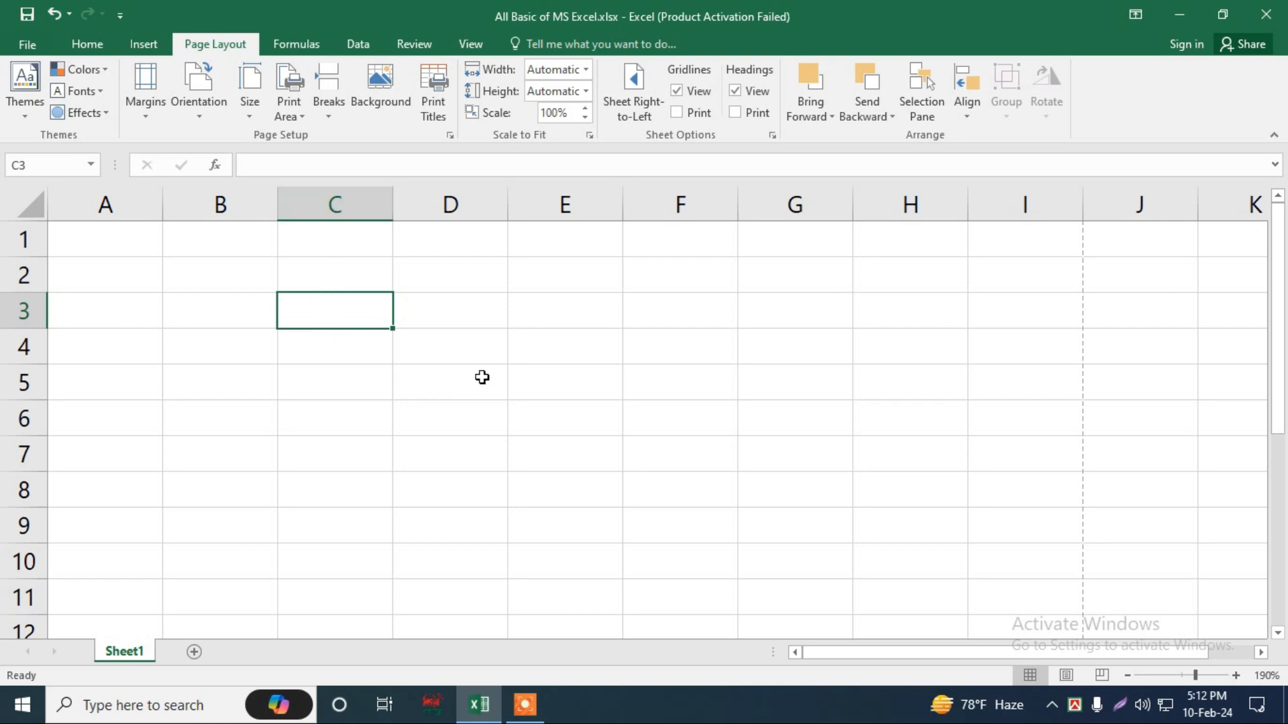
left_click(513, 356)
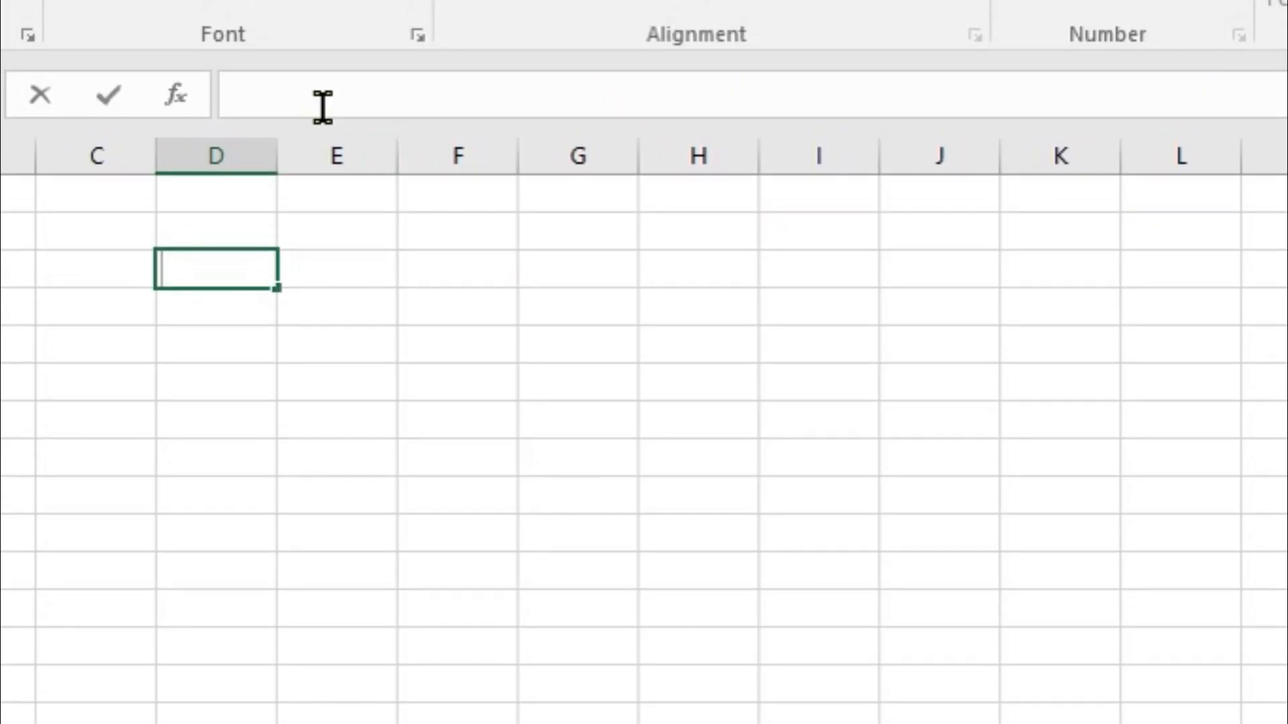
Place the cursor in the formula bar for cell D3, and select cell D5
left_click(321, 106)
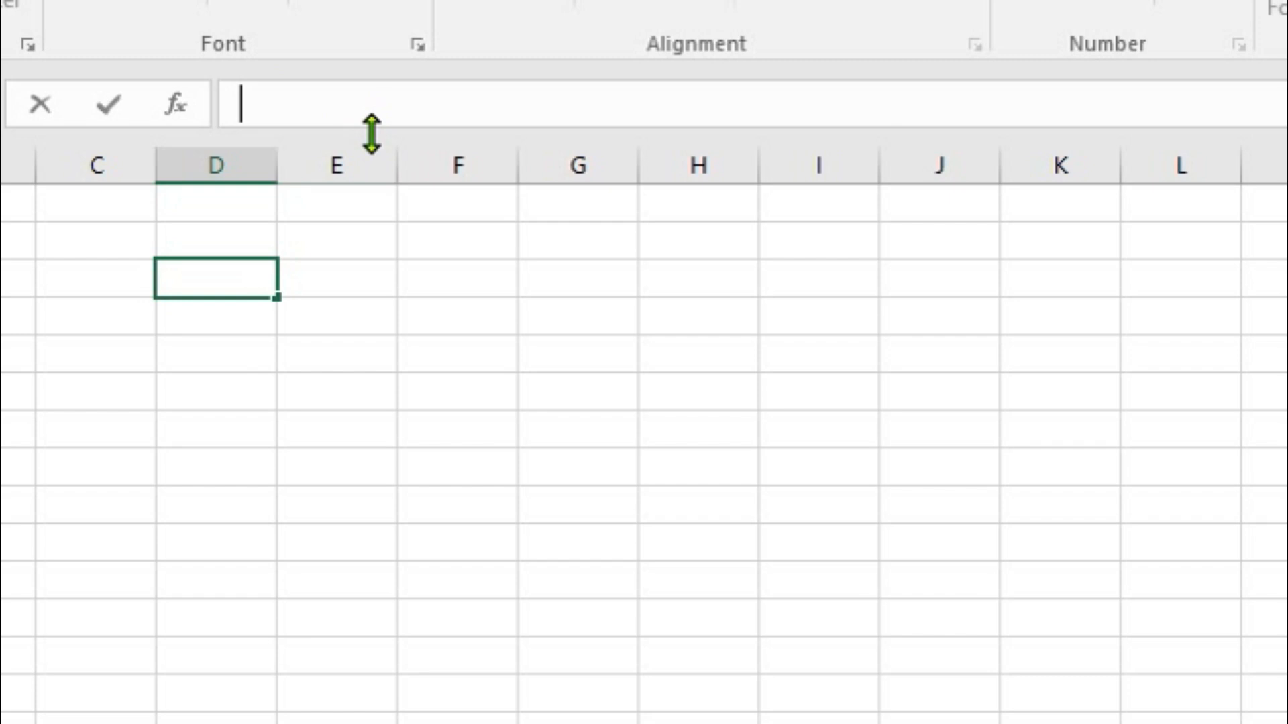
left_click(190, 355)
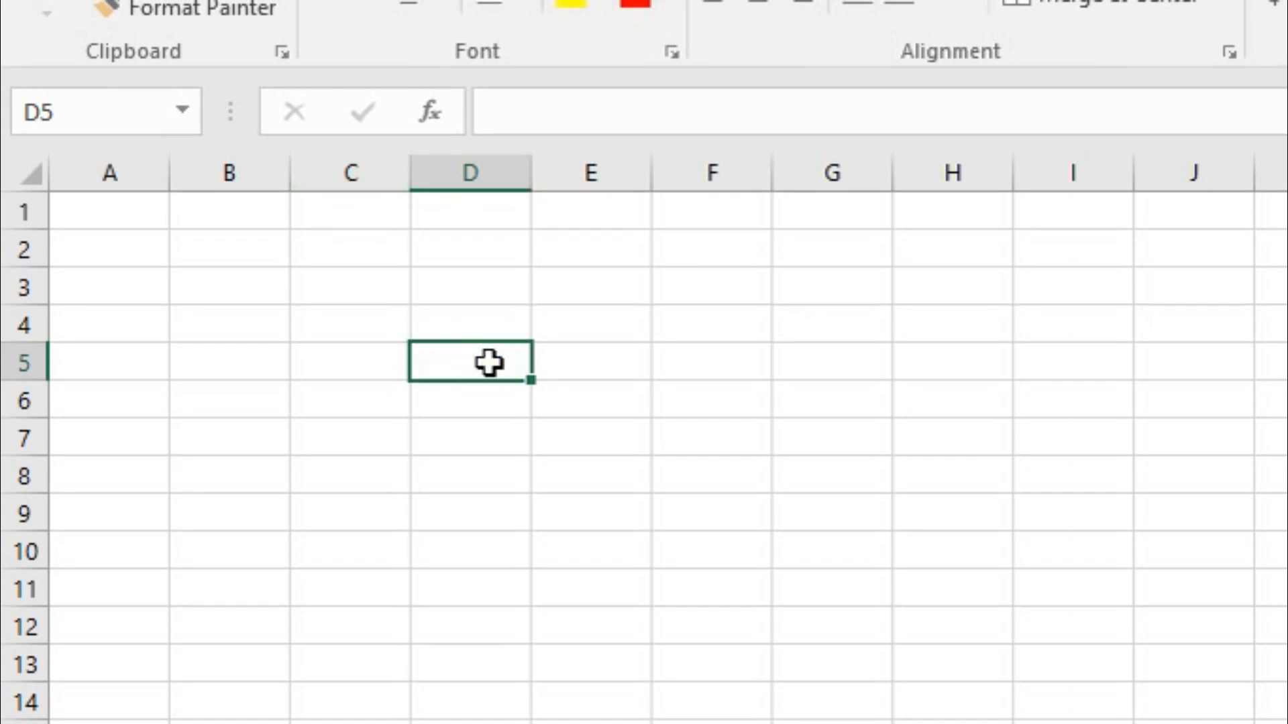
Enter the text eeee in cell C5 and reselect that cell
type("ggg")
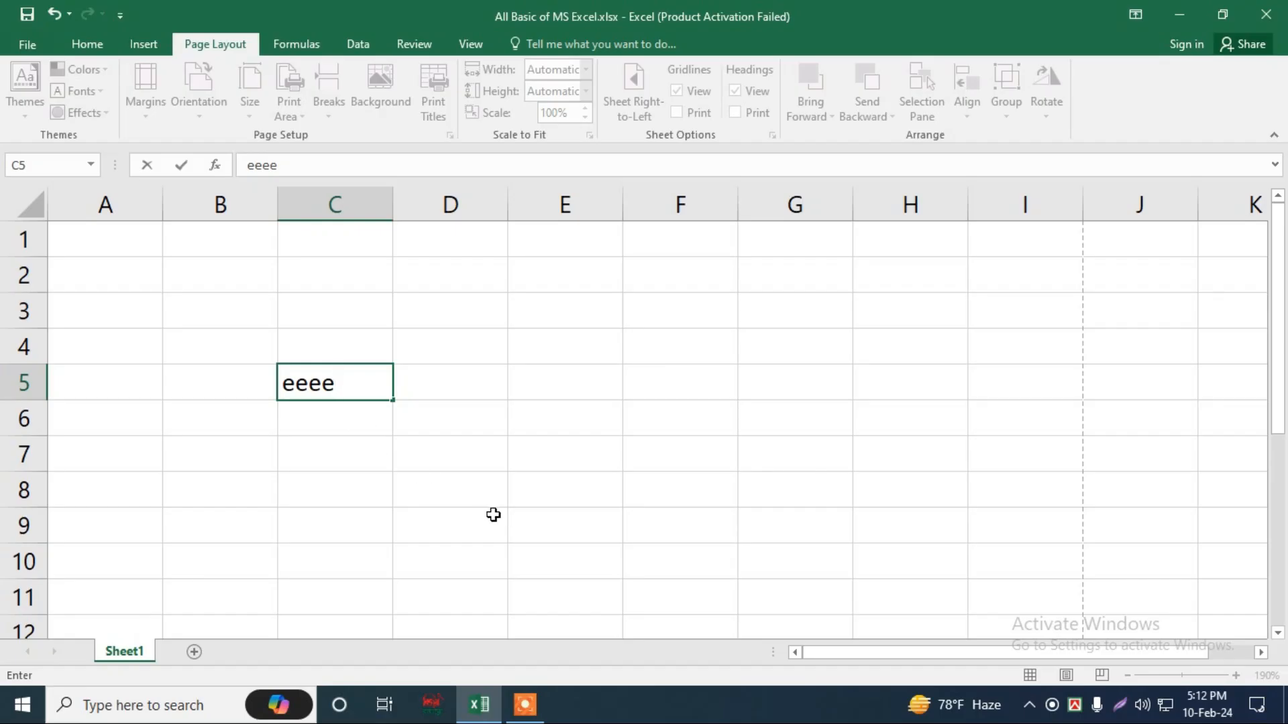
left_click(489, 503)
left_click(477, 376)
left_click(560, 369)
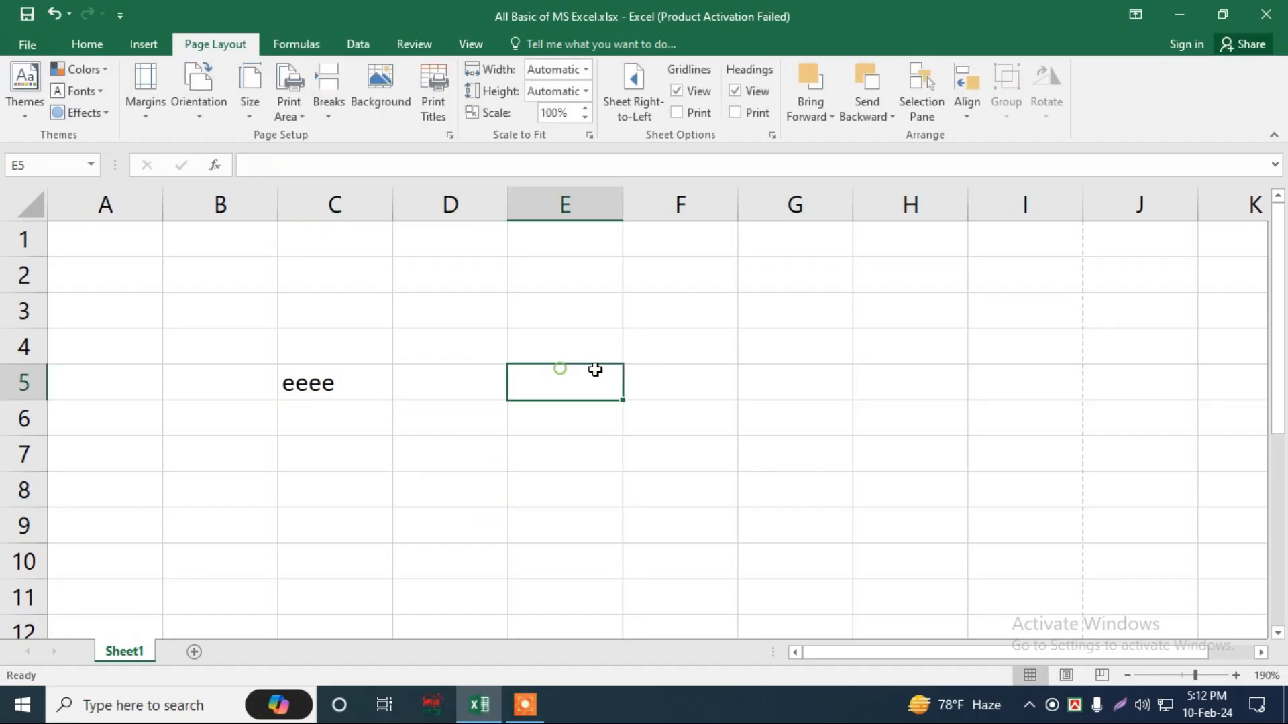
left_click(349, 386)
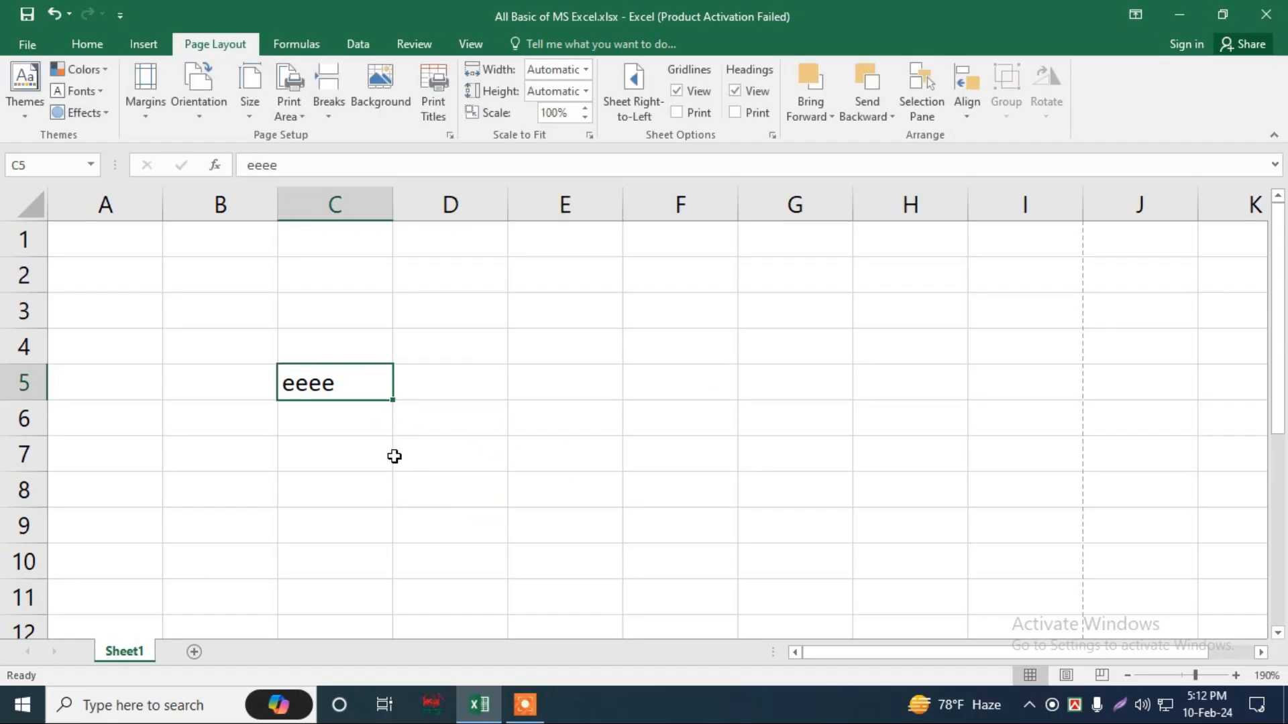
Edit cell C5 in place and append uu to its existing text
double_click(355, 389)
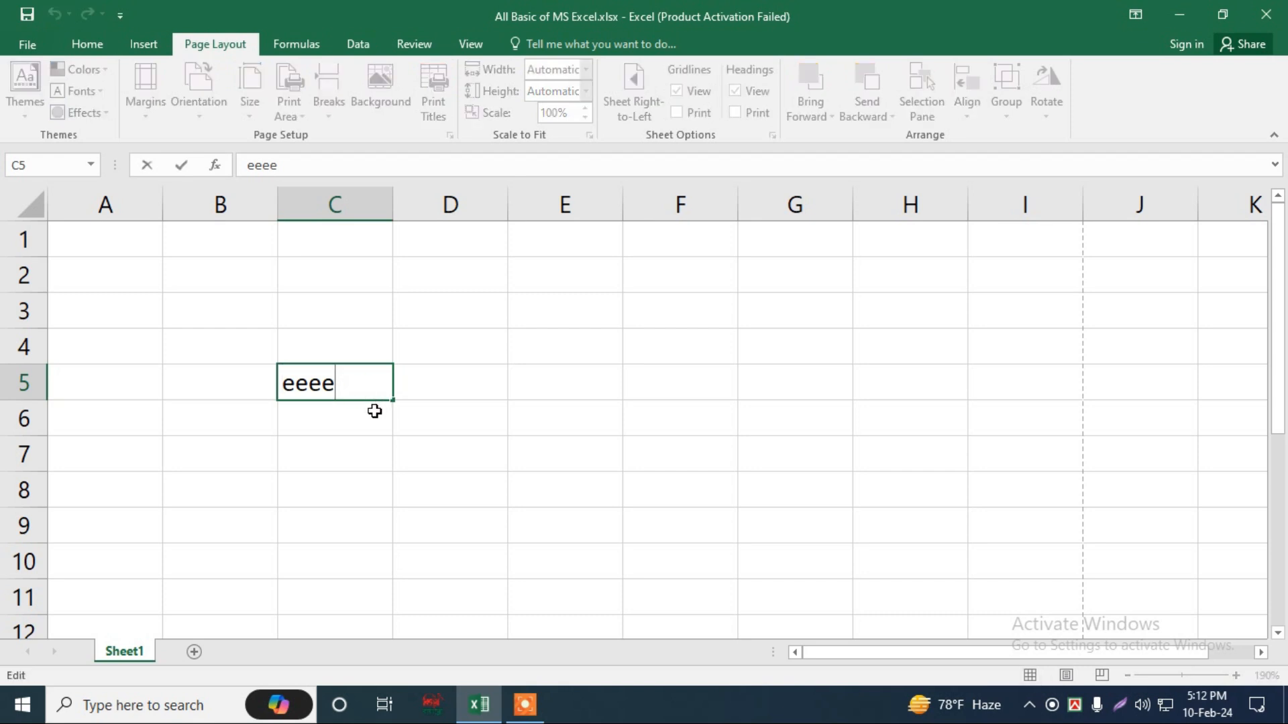
type("uu")
left_click(452, 445)
Replace the text in cell C5 by typing yyyy over it
left_click(362, 389)
type("yyyy")
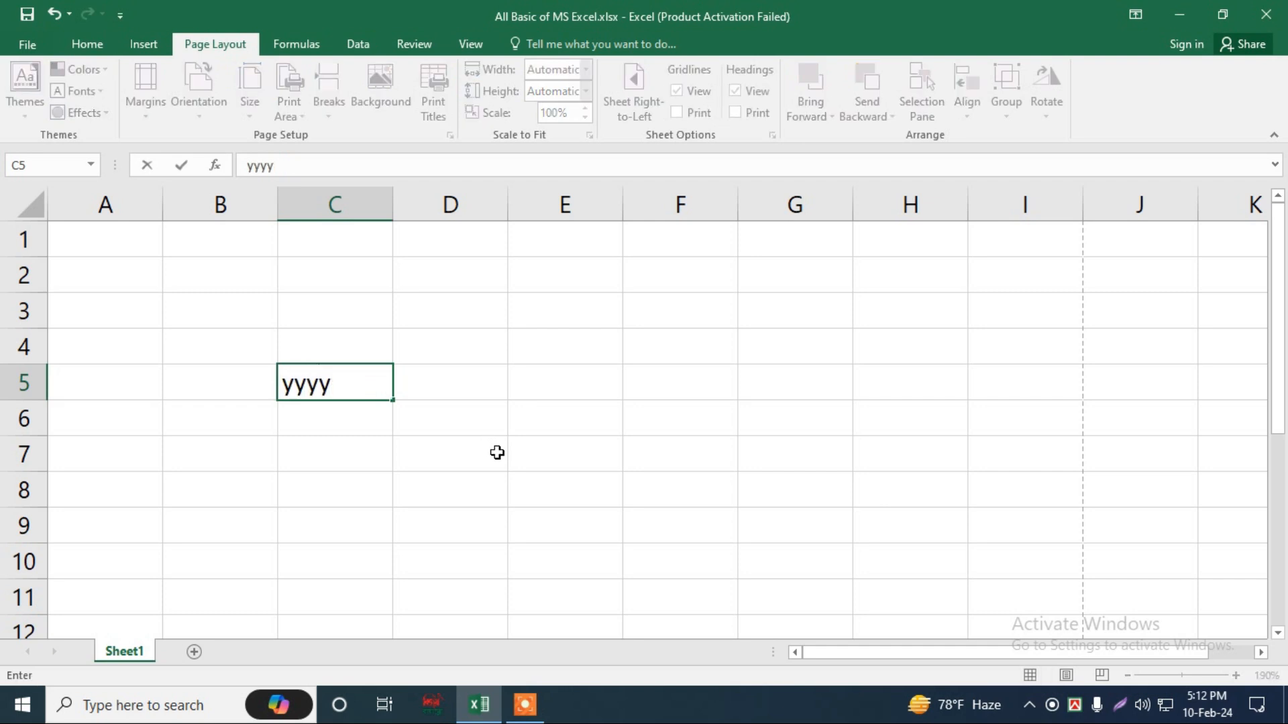
Select cells E5 and D5 in turn, and place the cursor in the formula bar for D5
left_click(592, 368)
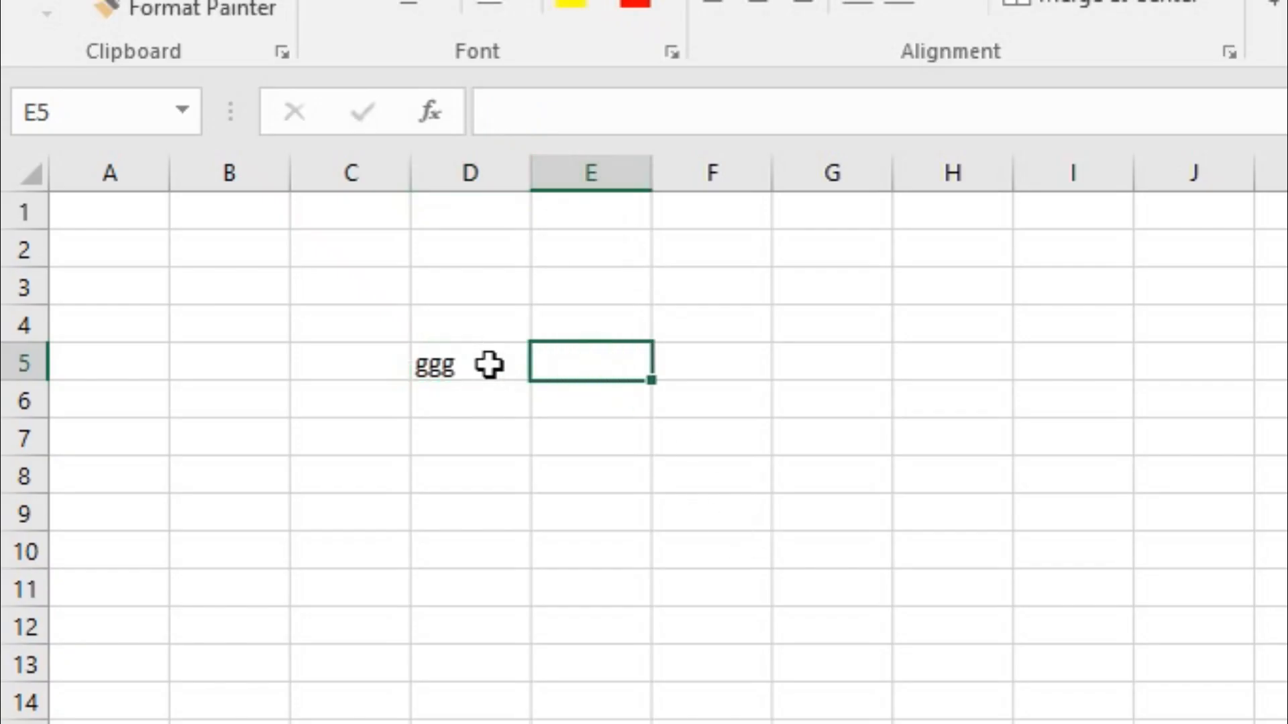
left_click(489, 365)
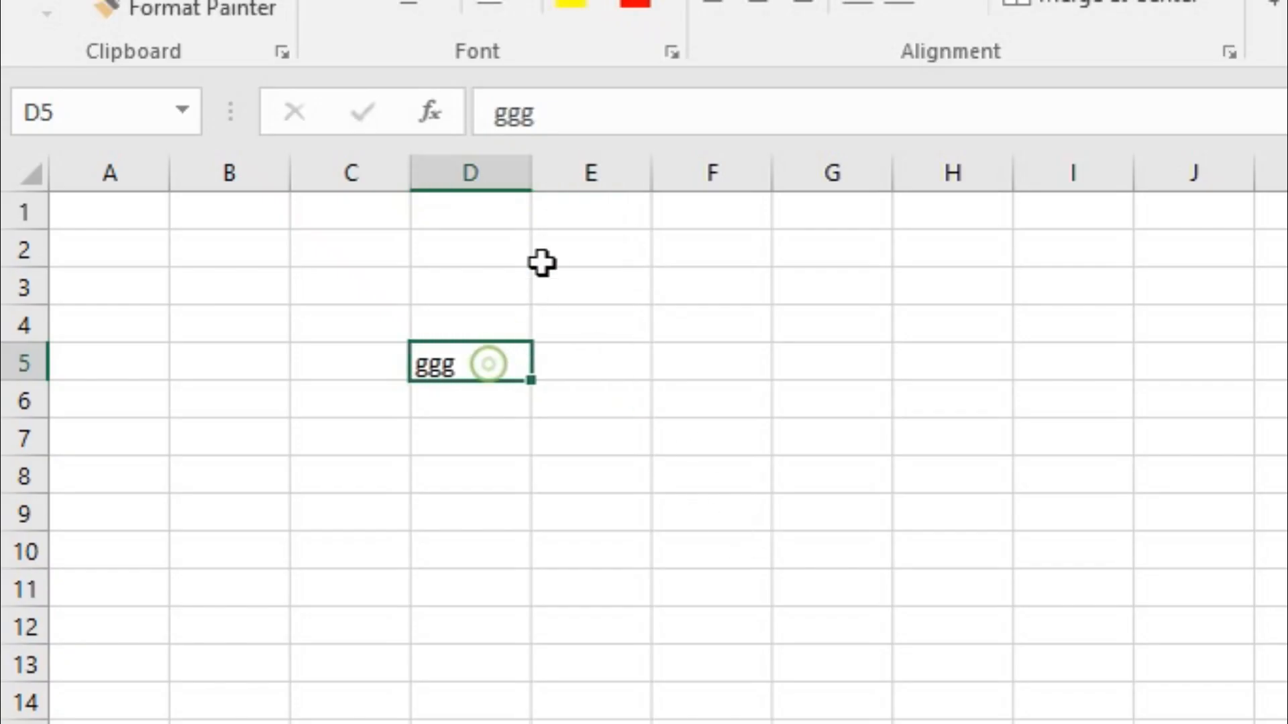
left_click(557, 123)
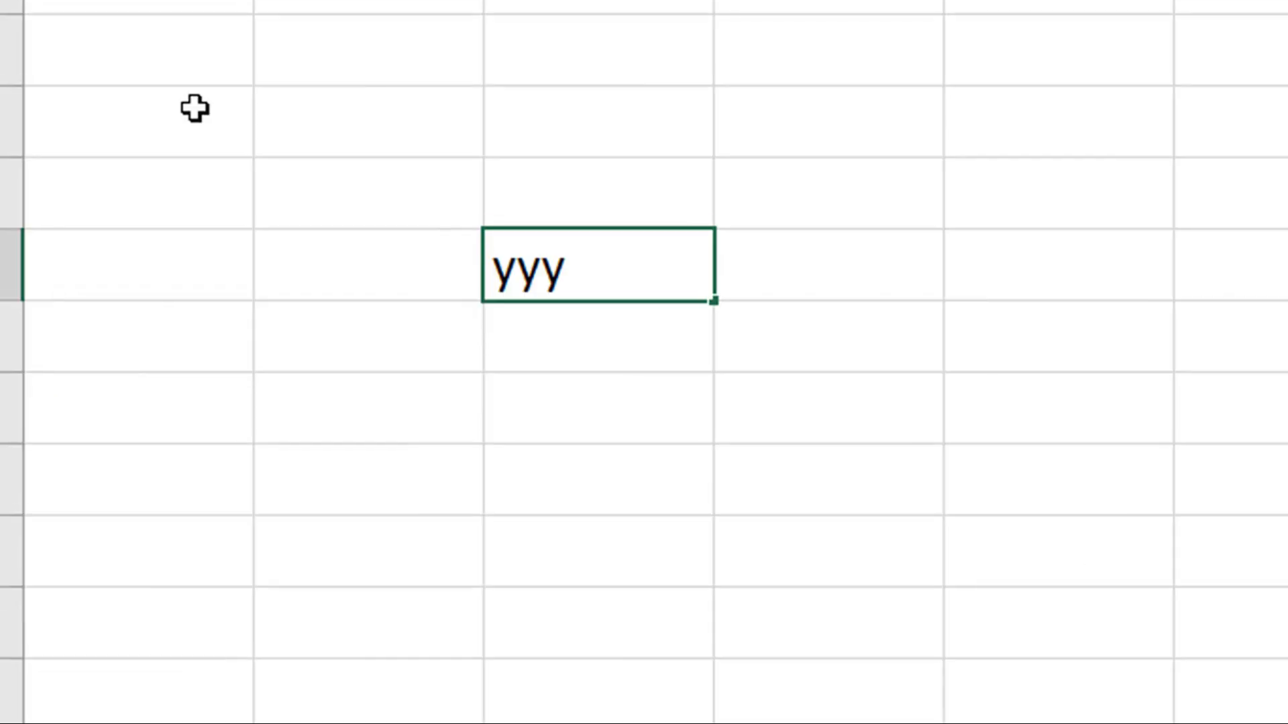
Select cell B3 and examine the dashed page-break lines across the columns and down the rows
left_click(296, 141)
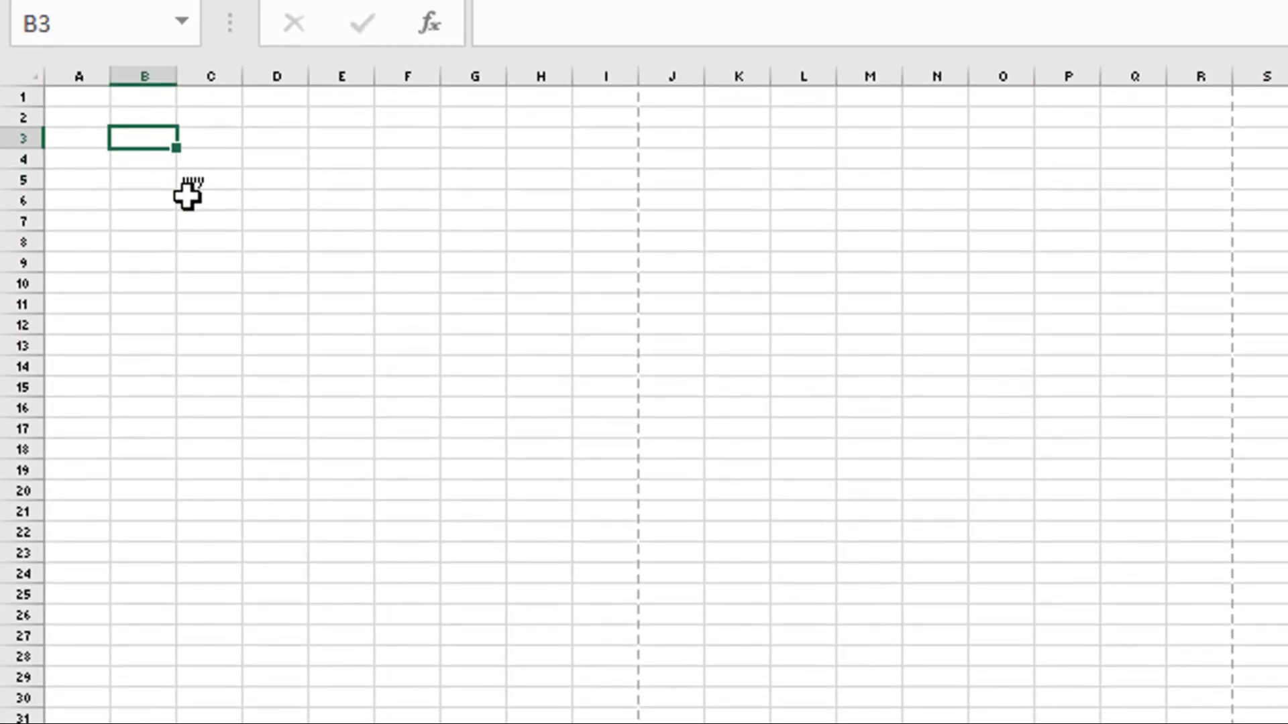
scroll(380, 401, "down", 13)
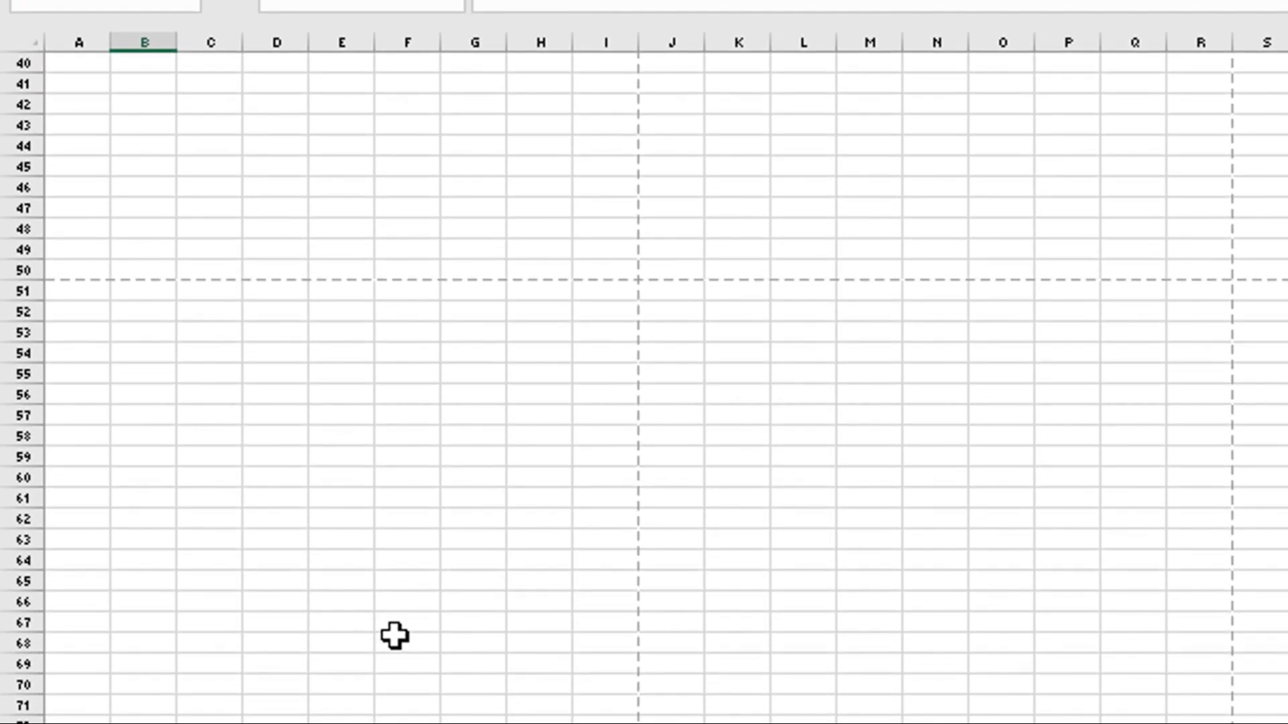
scroll(590, 612, "down", 7)
scroll(536, 597, "up", 7)
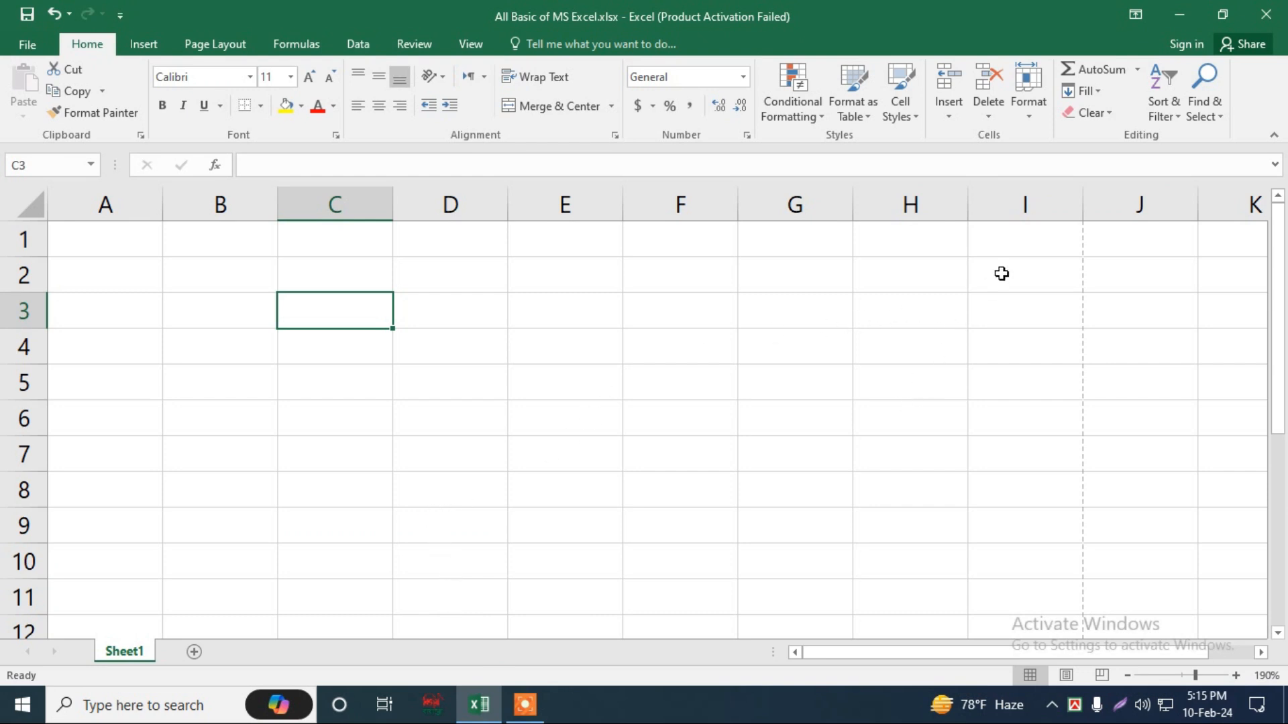
Select cells I1, A1, A5, I1 and H4 in turn to trace the width of the first printed page
left_click(1020, 242)
left_click(104, 242)
left_click(116, 393)
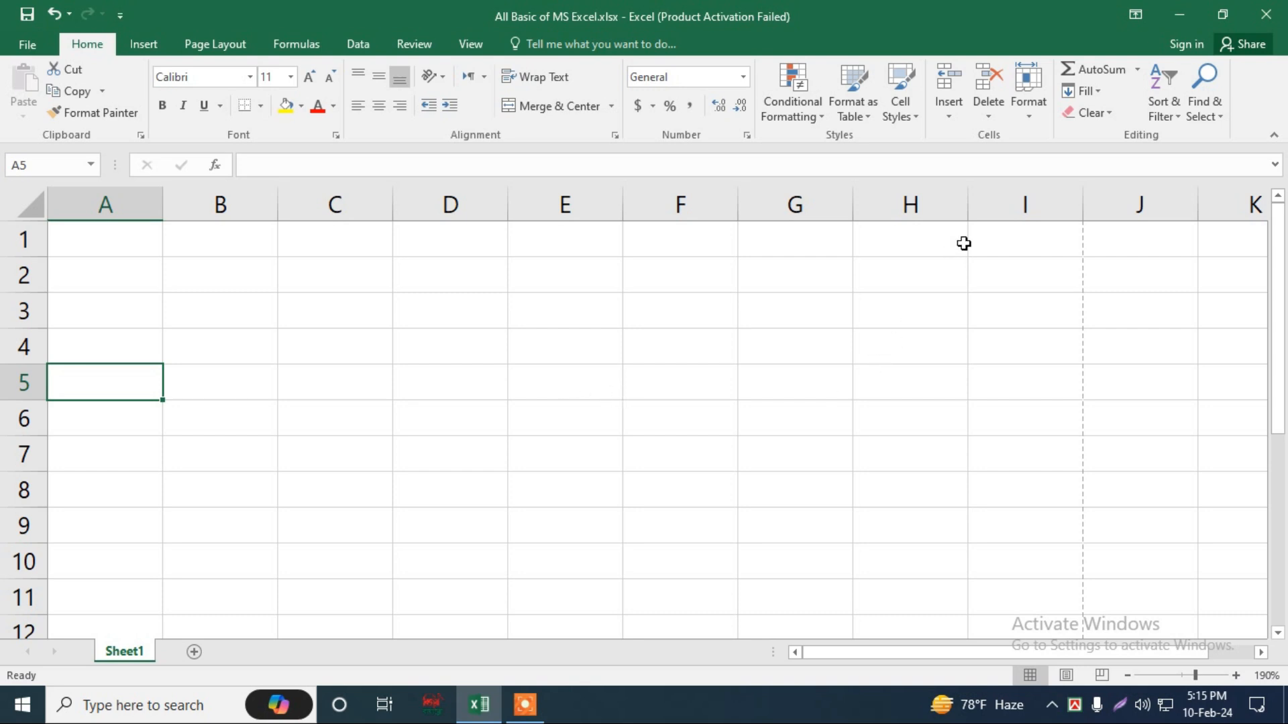
left_click(991, 242)
left_click(923, 348)
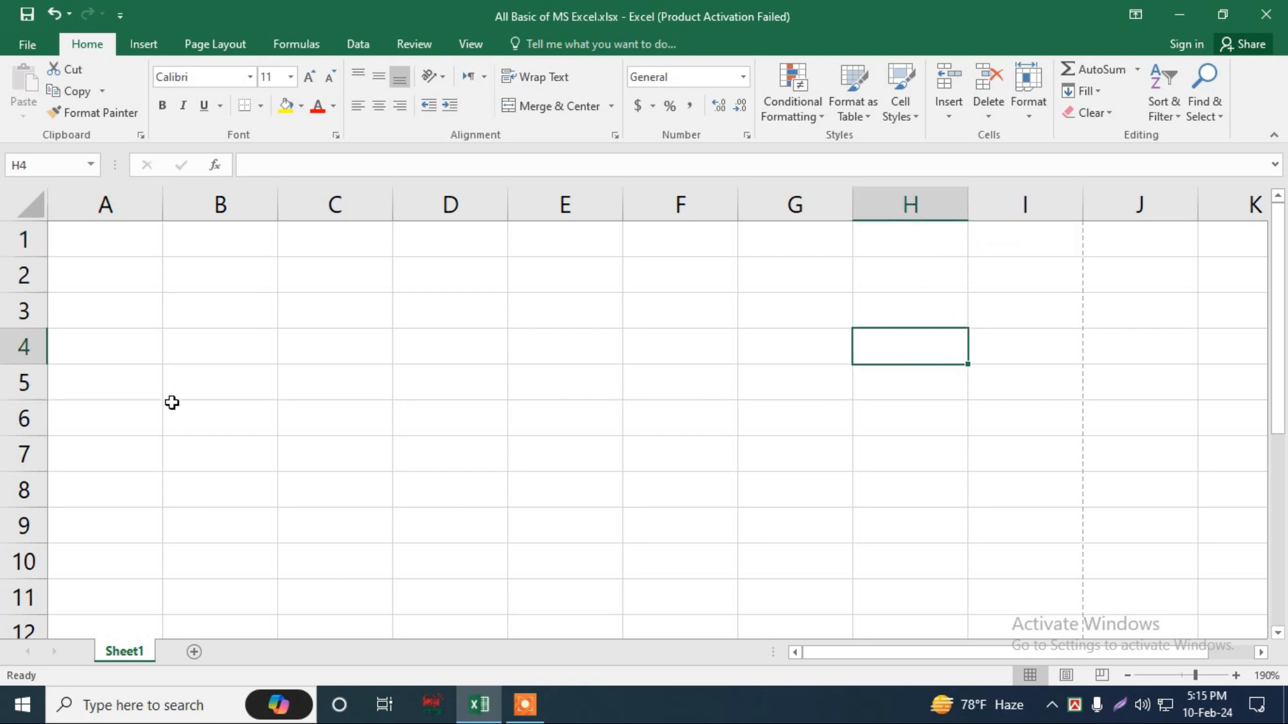
Enter the text aaa in cell B2
scroll(138, 318, "up", 4)
left_click(171, 290)
type("aaa")
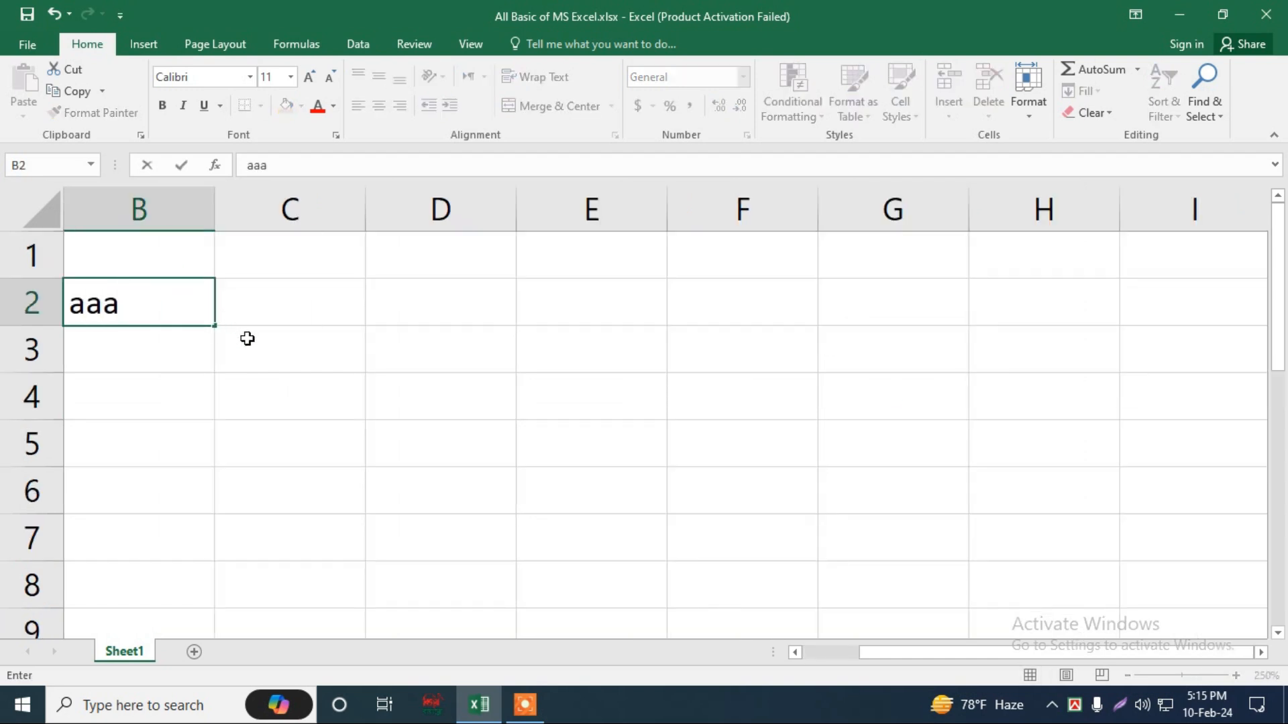
left_click(330, 383)
Examine the sheet in the print preview at a magnified page view, and return to the worksheet
key("ctrl+p")
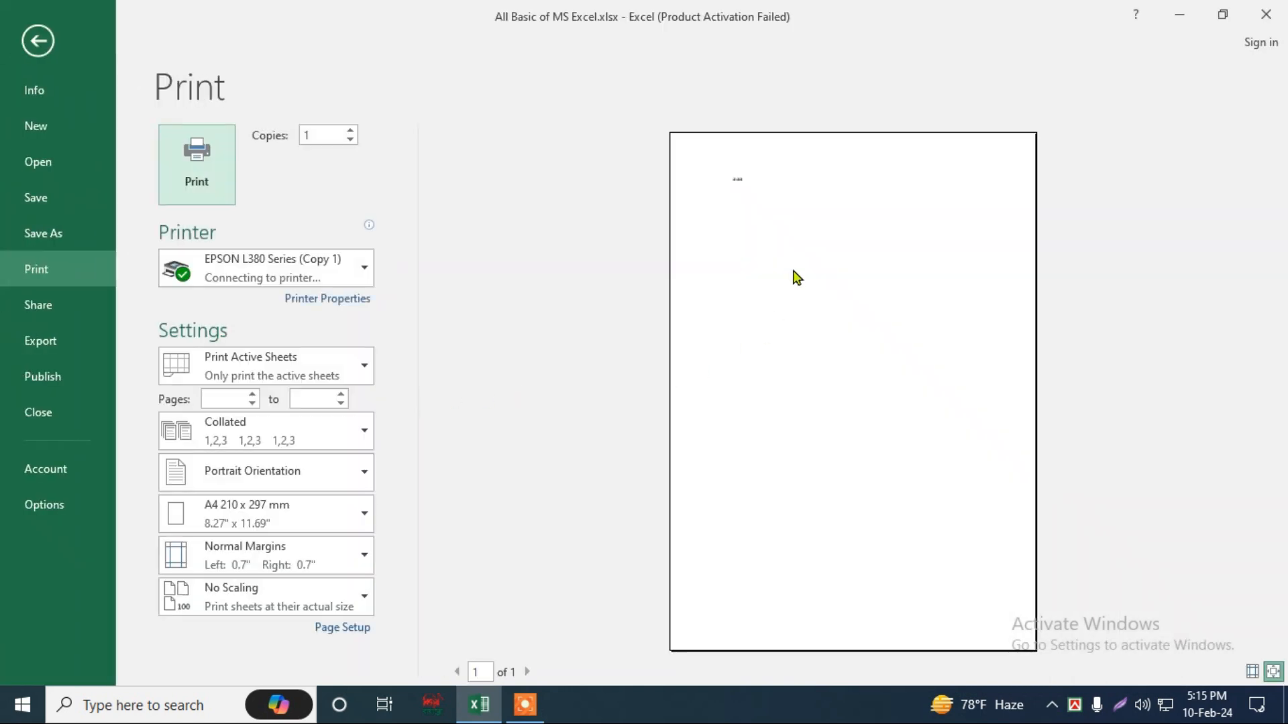
left_click(816, 347)
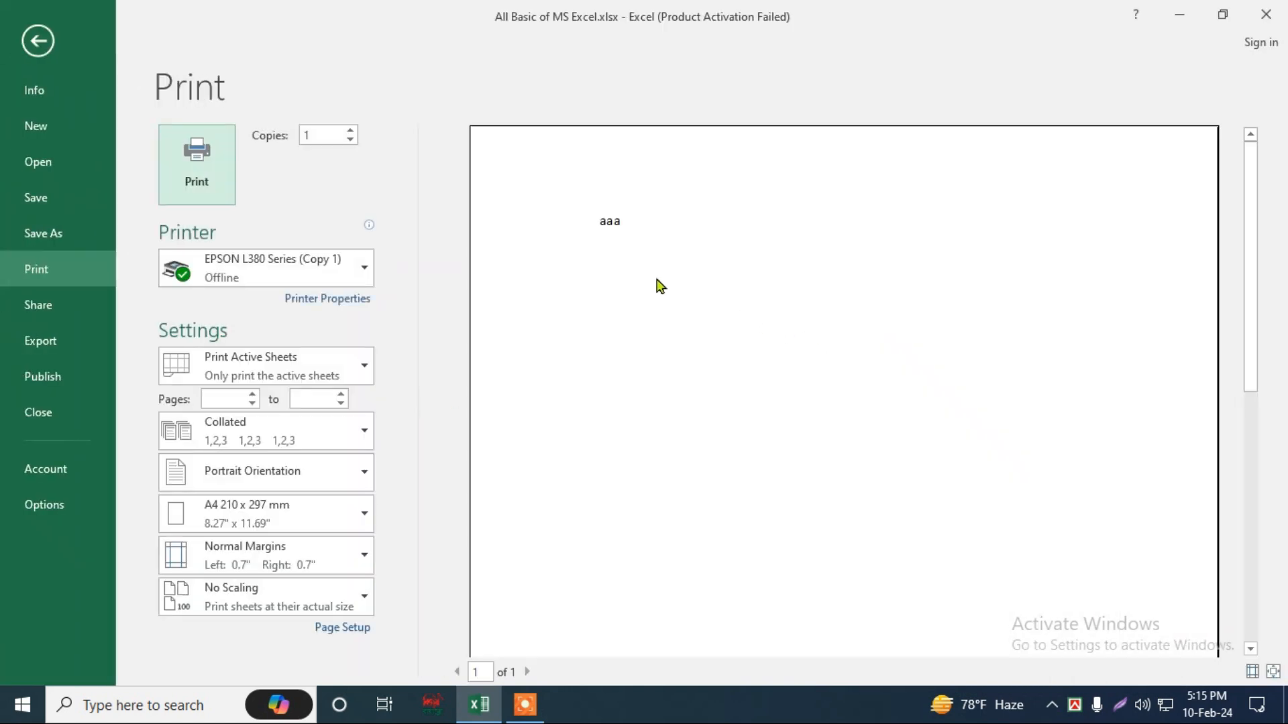
left_click(38, 41)
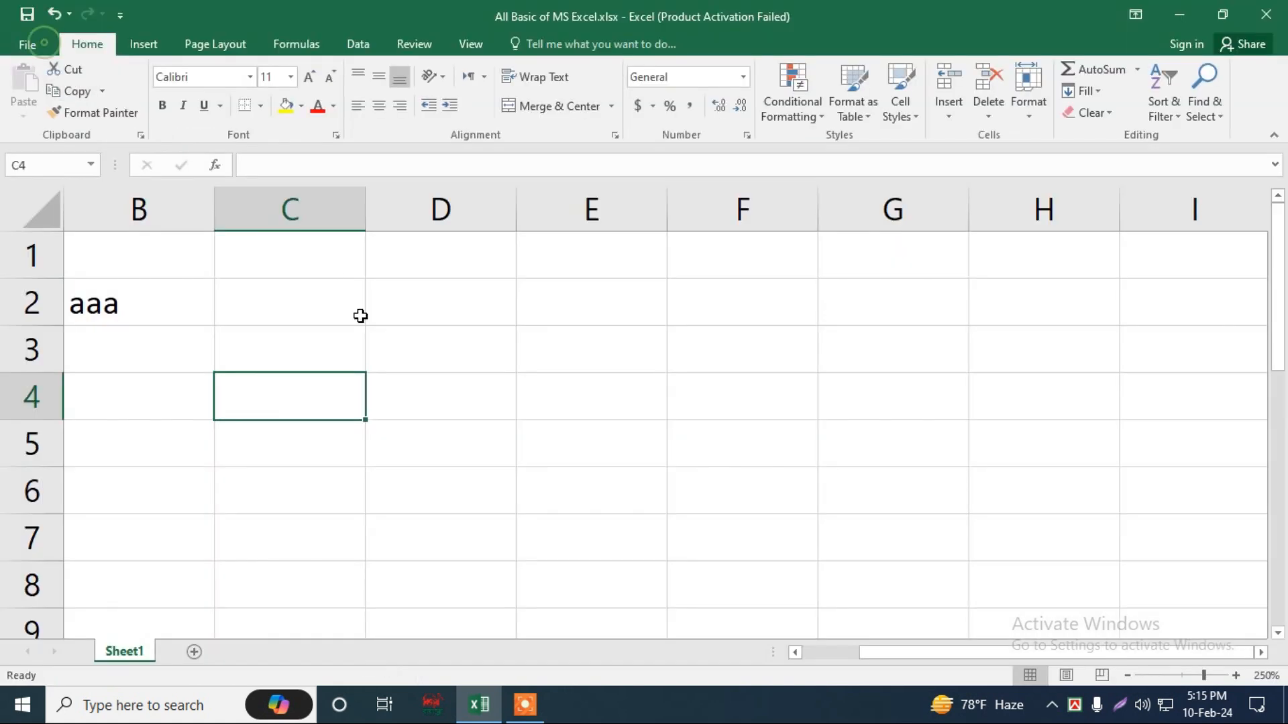
Apply all borders to the range B1:F8 and check the bordered sheet in the print preview
left_click(93, 265)
left_click_drag(93, 264, 670, 564)
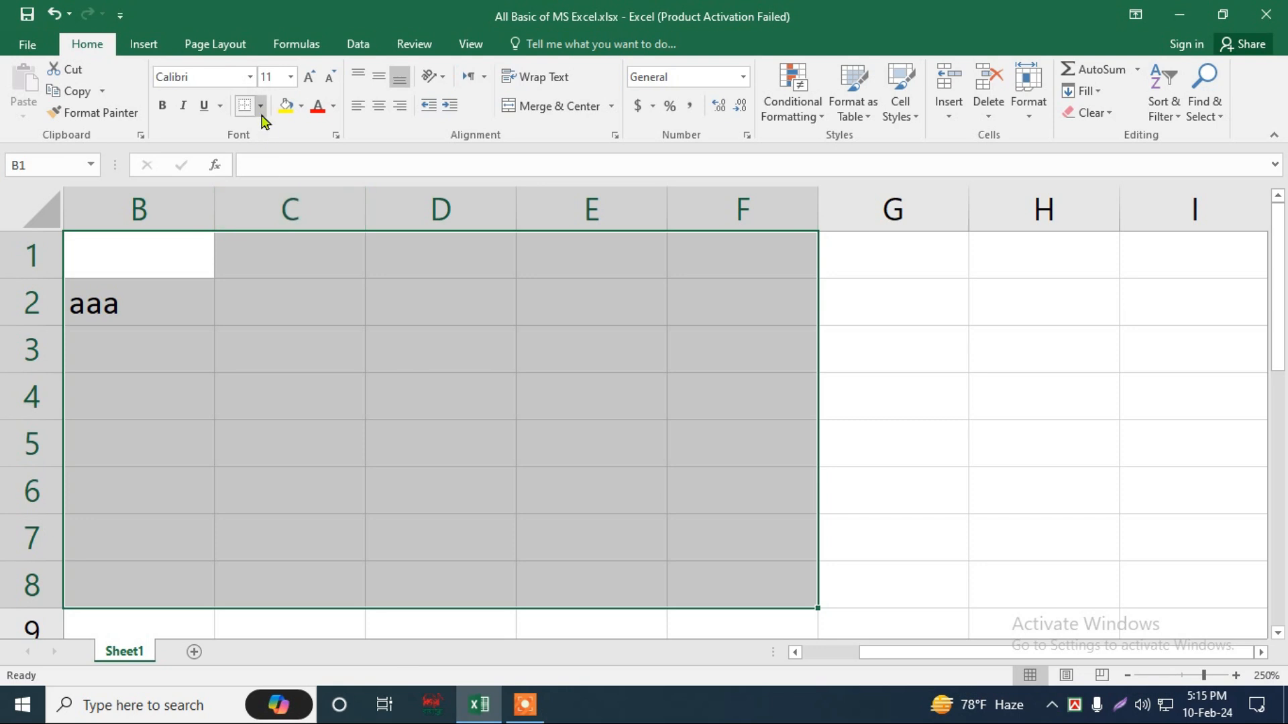
left_click(260, 105)
left_click(285, 267)
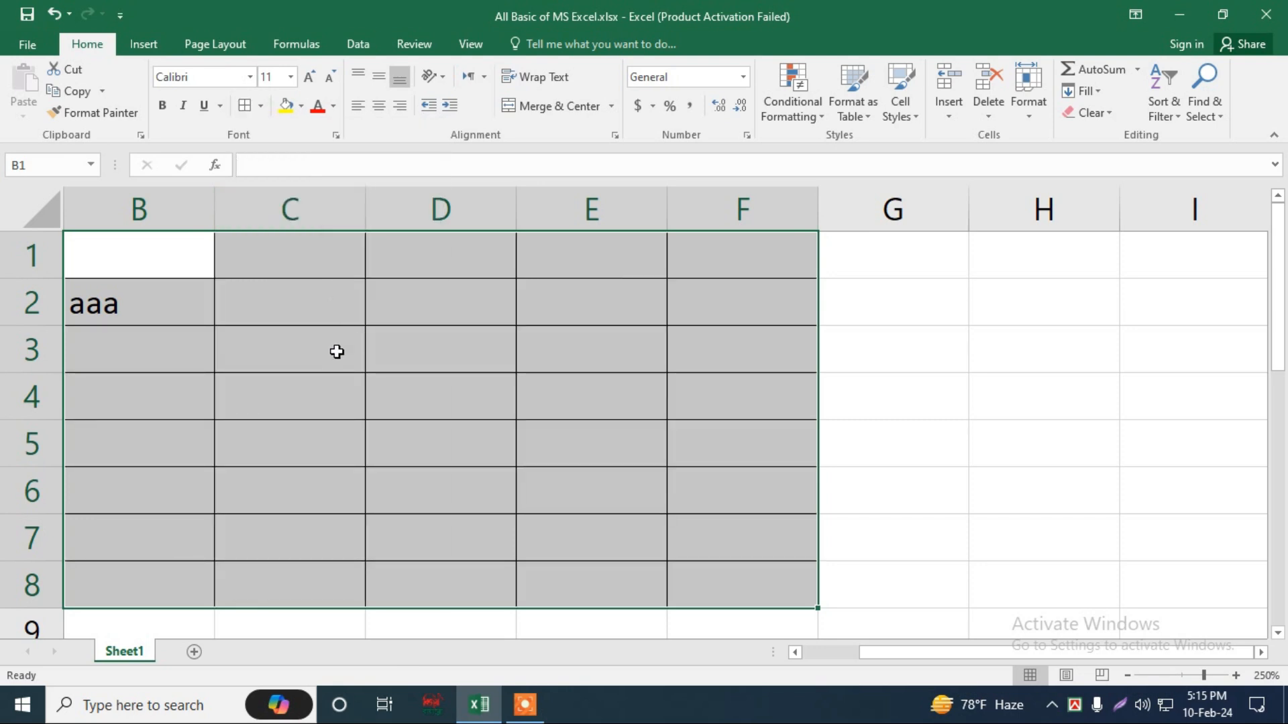
left_click_drag(336, 350, 336, 386)
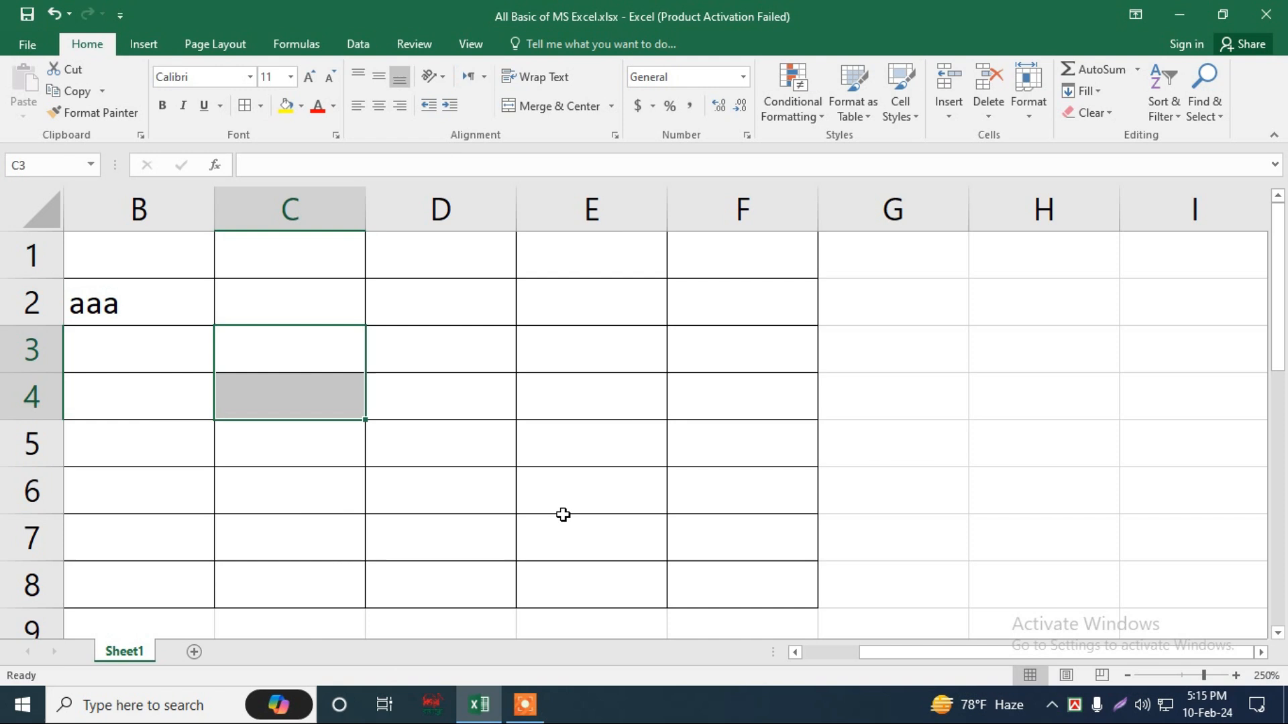
key("ctrl+p")
key("Escape")
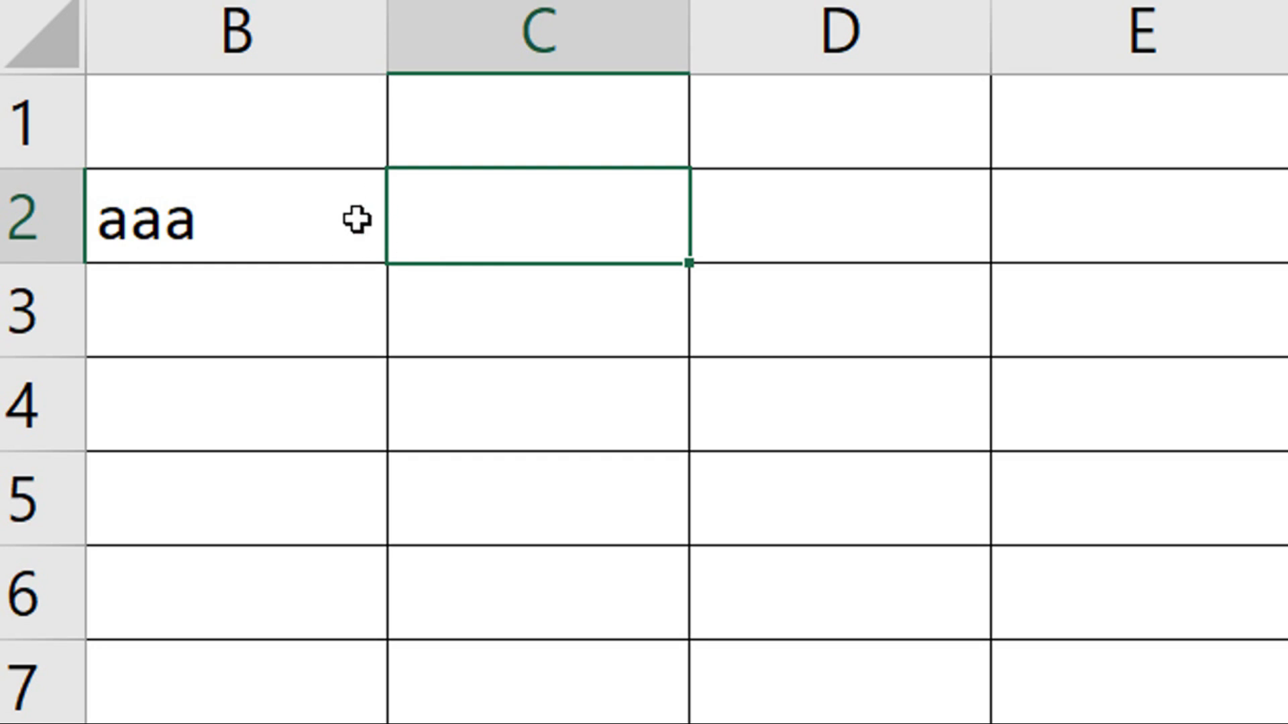
Clear the contents and borders from the bordered range B1:F8
left_click_drag(255, 137, 1287, 723)
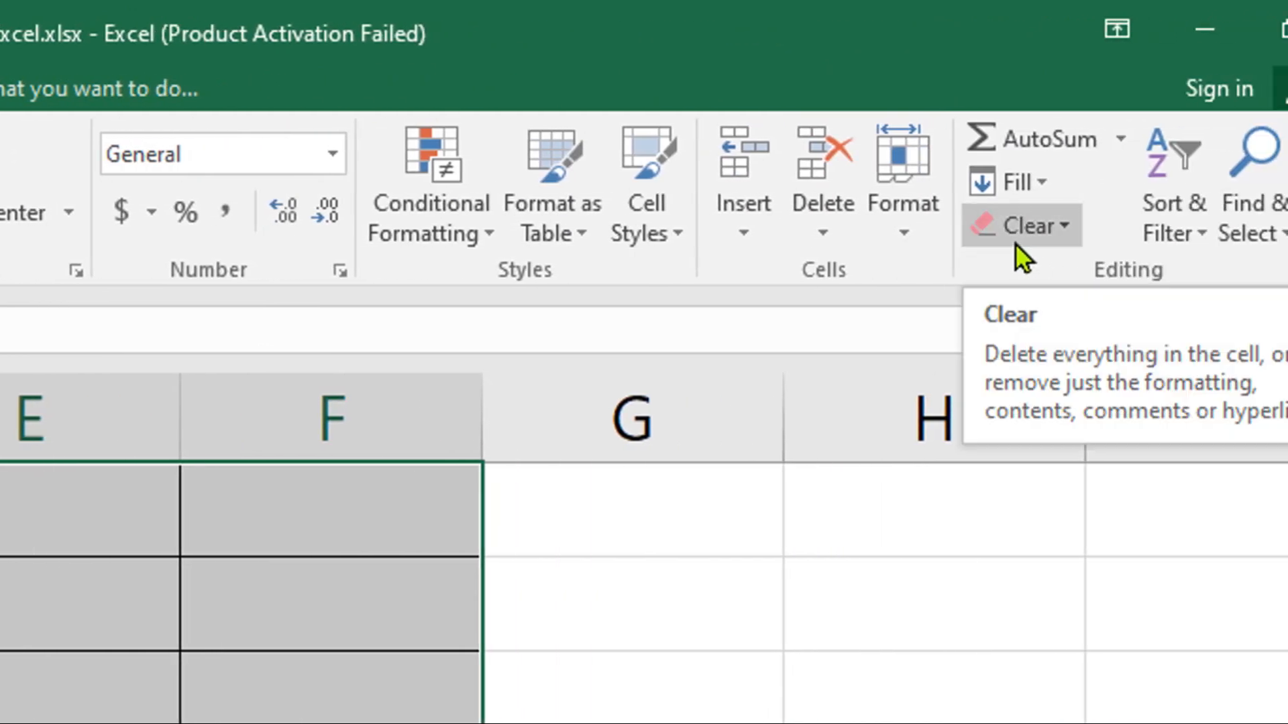
left_click(1034, 238)
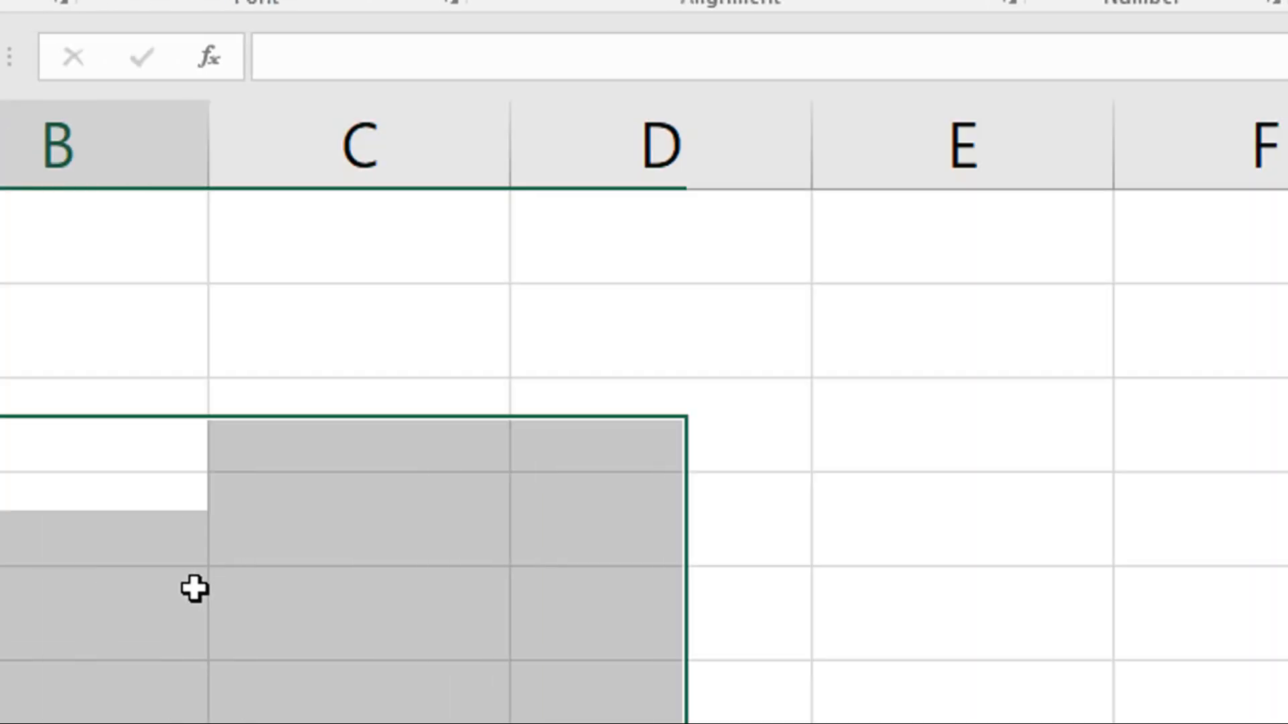
left_click(194, 589)
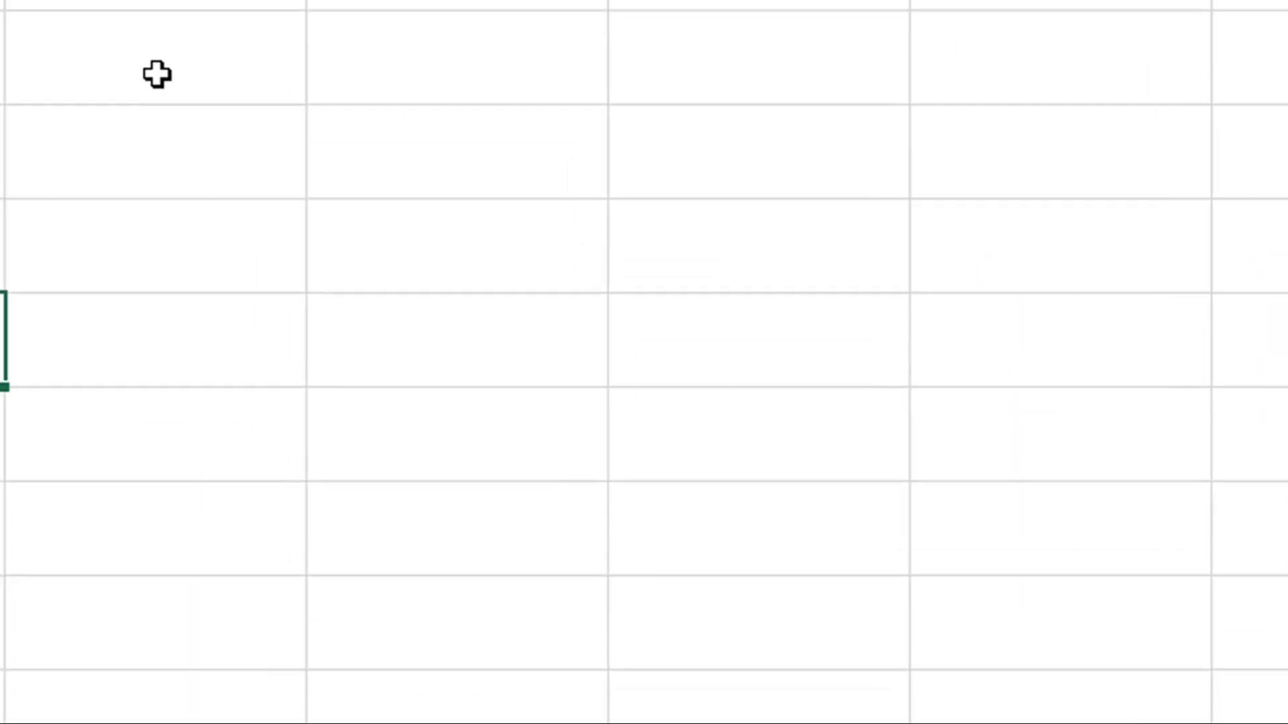
Select cells B1, C2, C1 and D3 in turn, and move the selection up two cells to D1
left_click(194, 108)
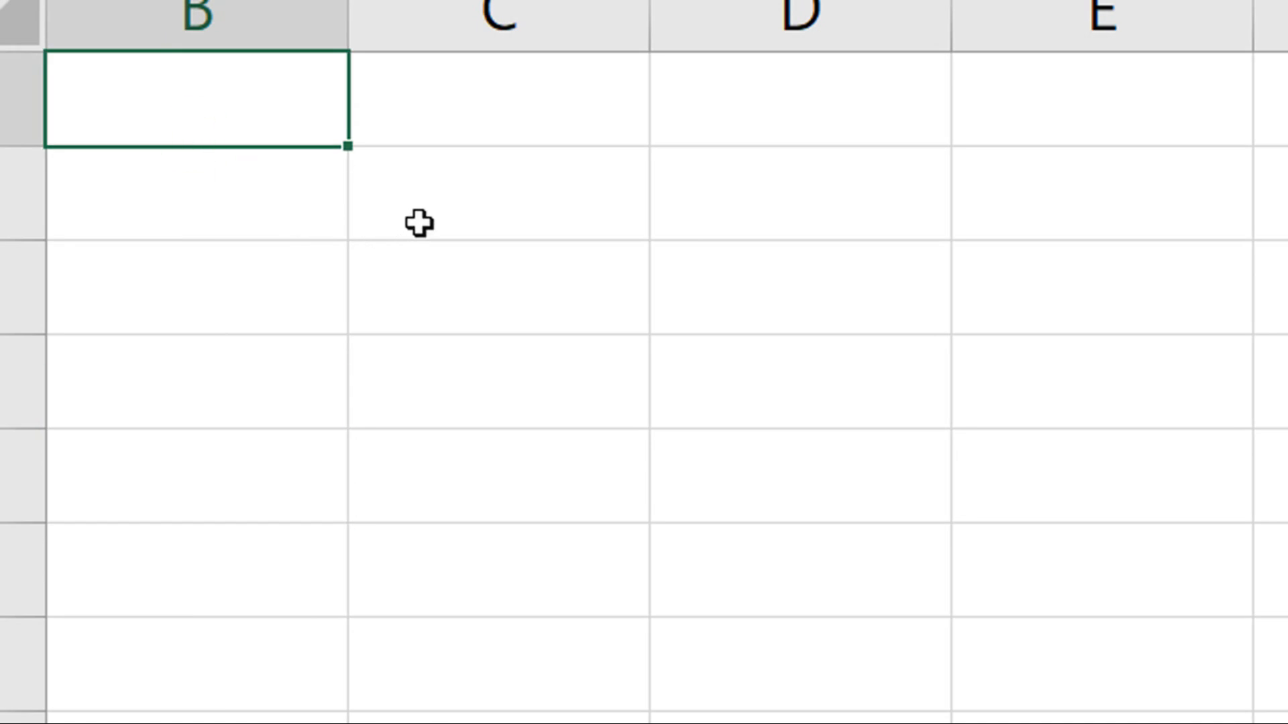
left_click(393, 153)
left_click(556, 139)
left_click(650, 247)
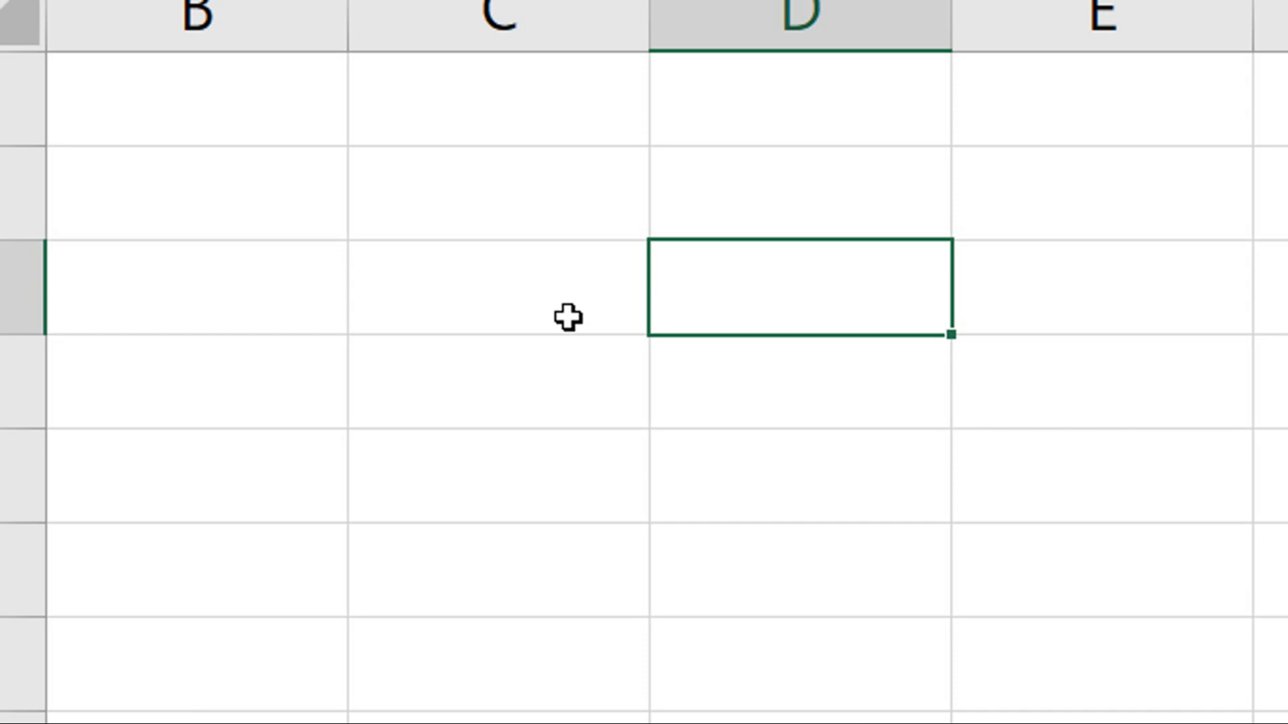
key("Up")
key("Up")
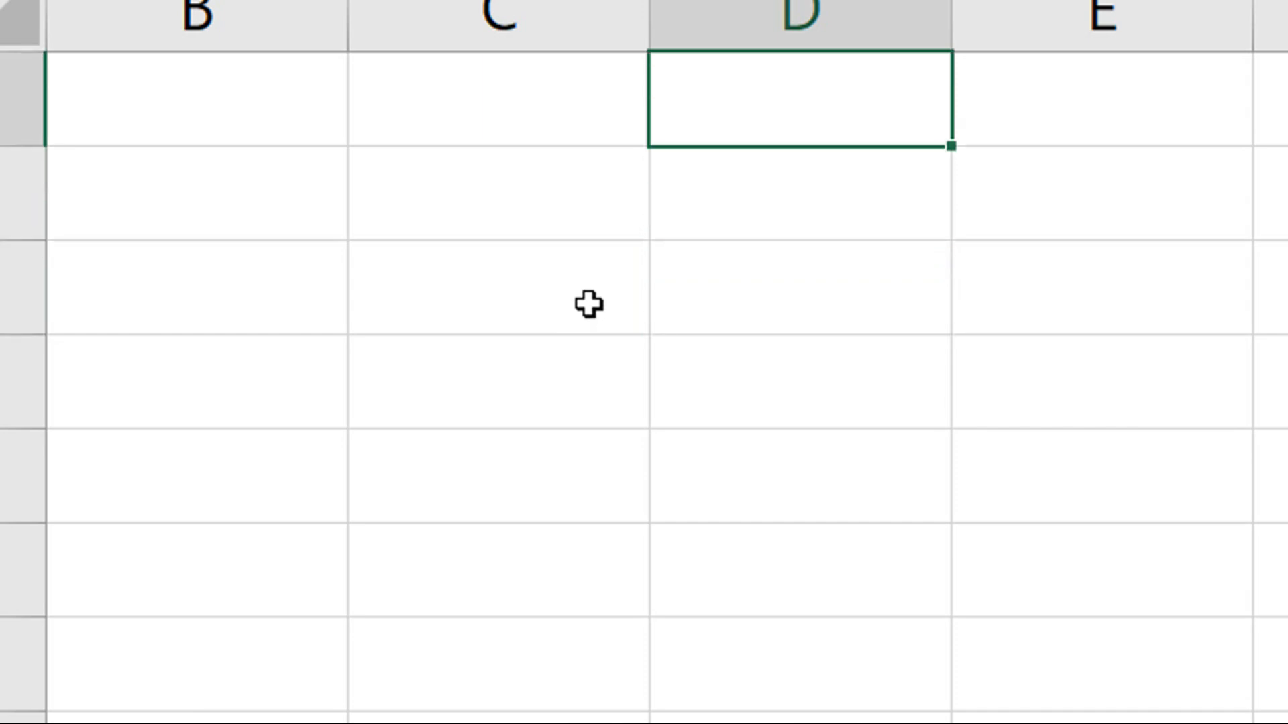
Select cell B2 and move the selection four cells to the right along its row
left_click(245, 231)
key("Right")
key("Right")
key("Right")
key("Right")
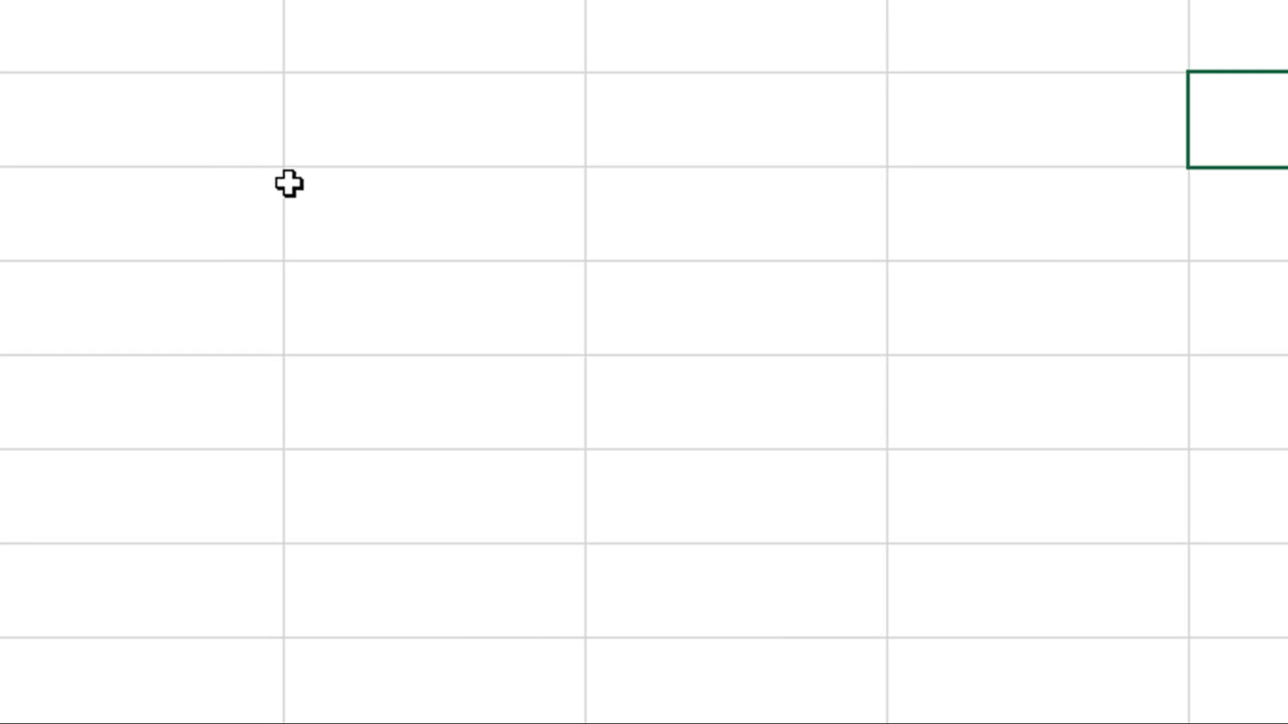
Merge and center the range B1:D4 into a single cell
left_click_drag(160, 57, 315, 127)
left_click_drag(349, 167, 687, 369)
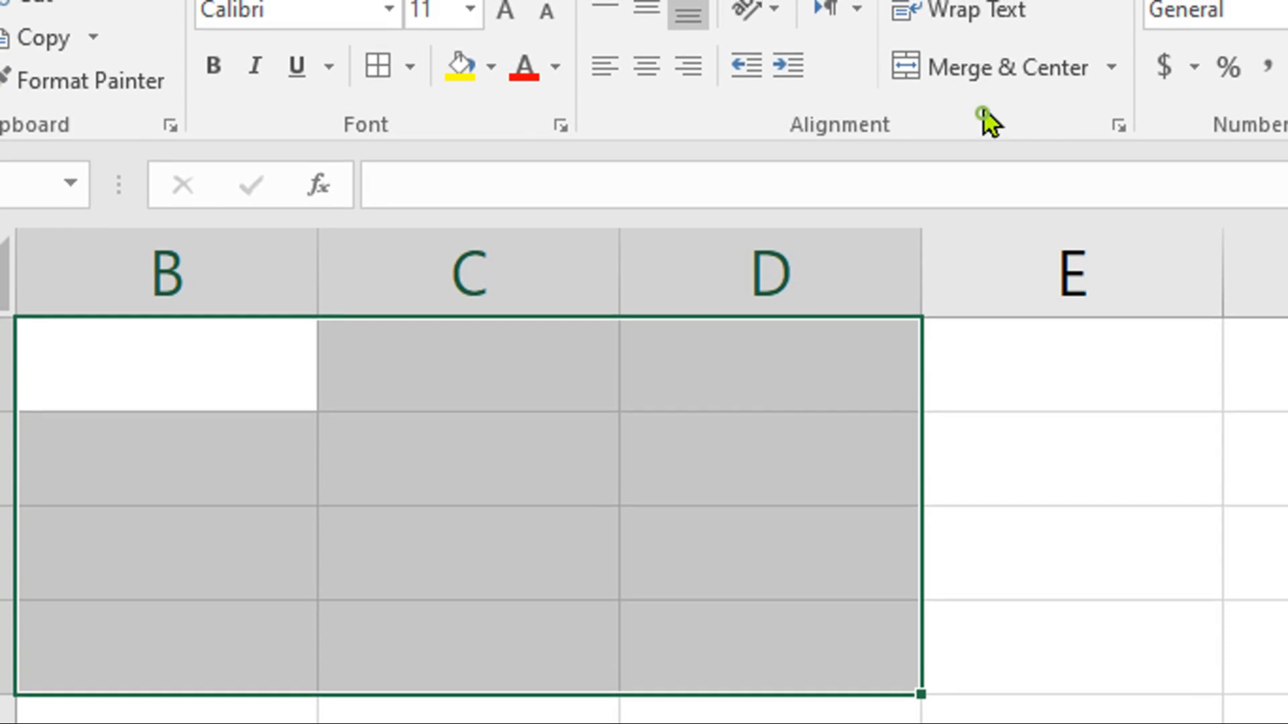
left_click(959, 77)
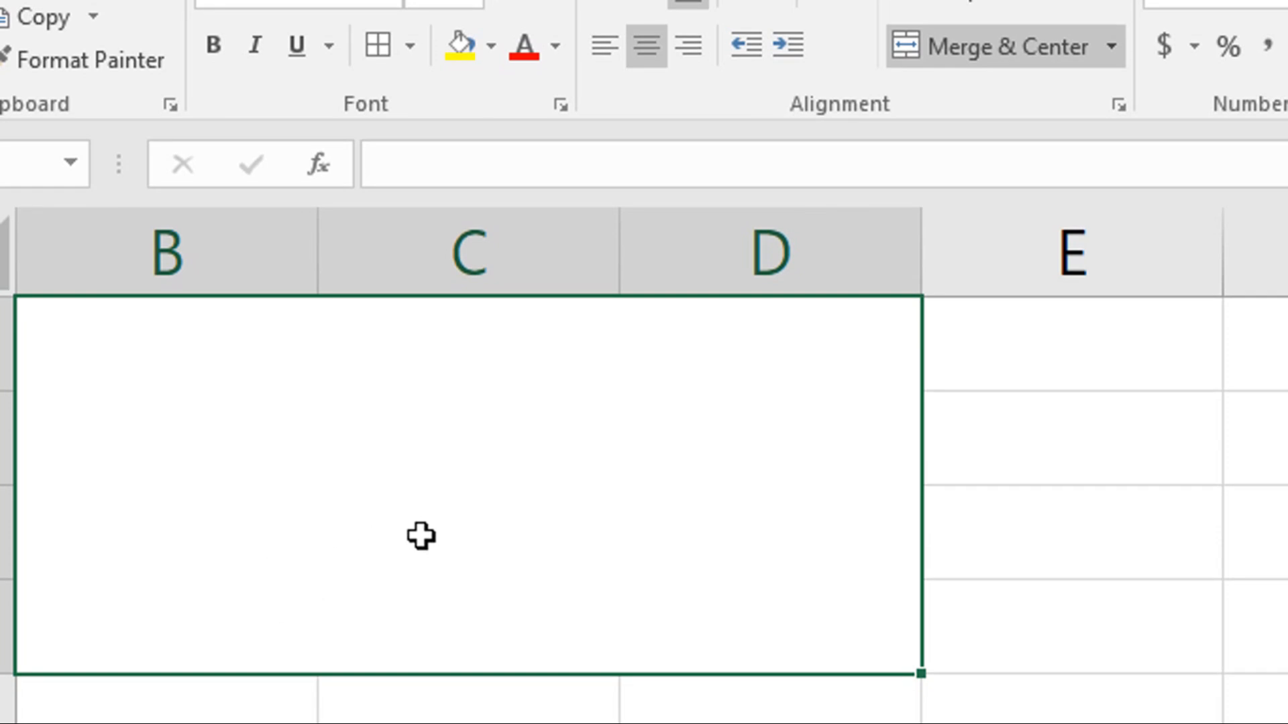
Unmerge the block B1:D4, and merge and center a larger block spanning columns B to E
left_click(1042, 576)
left_click(734, 557)
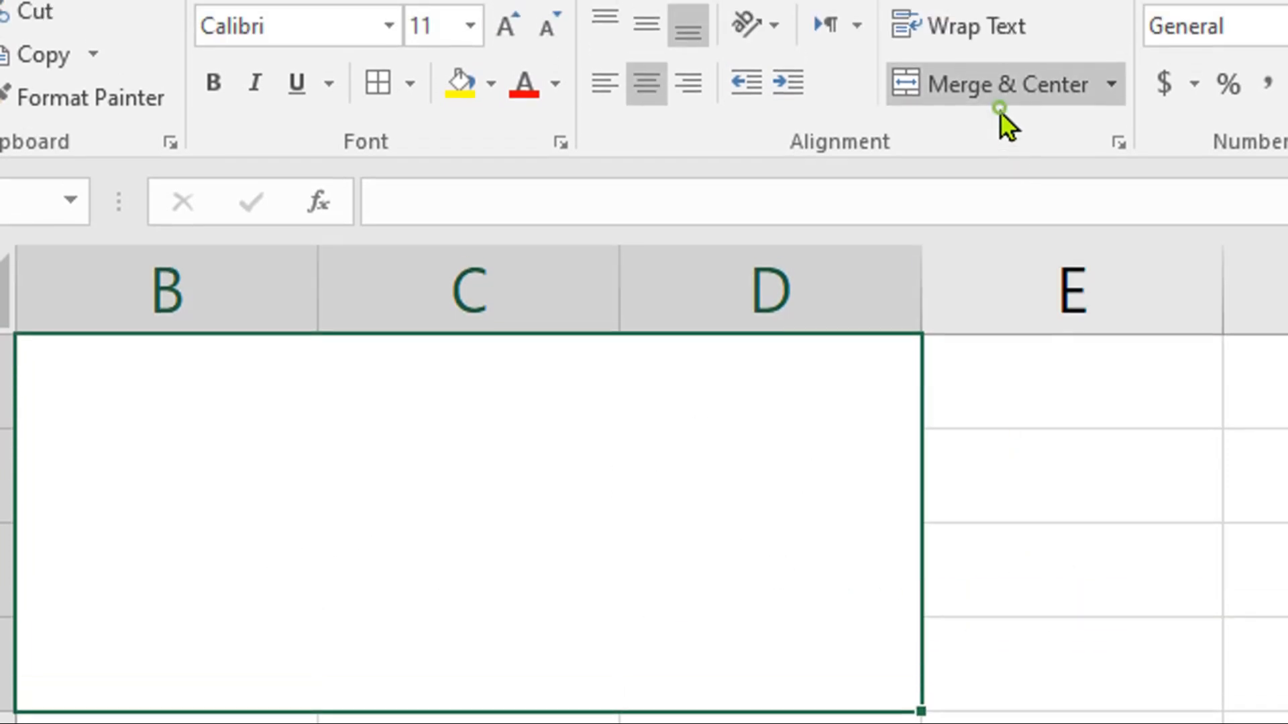
left_click(999, 52)
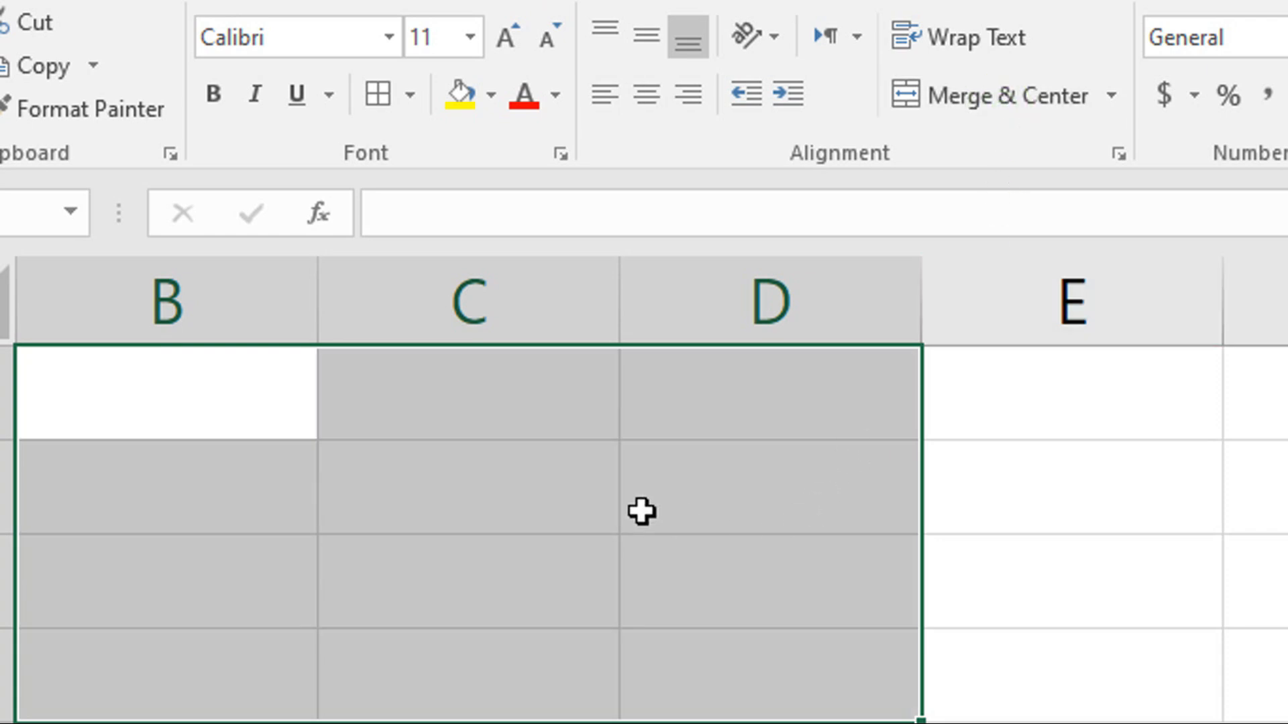
left_click_drag(233, 389, 986, 717)
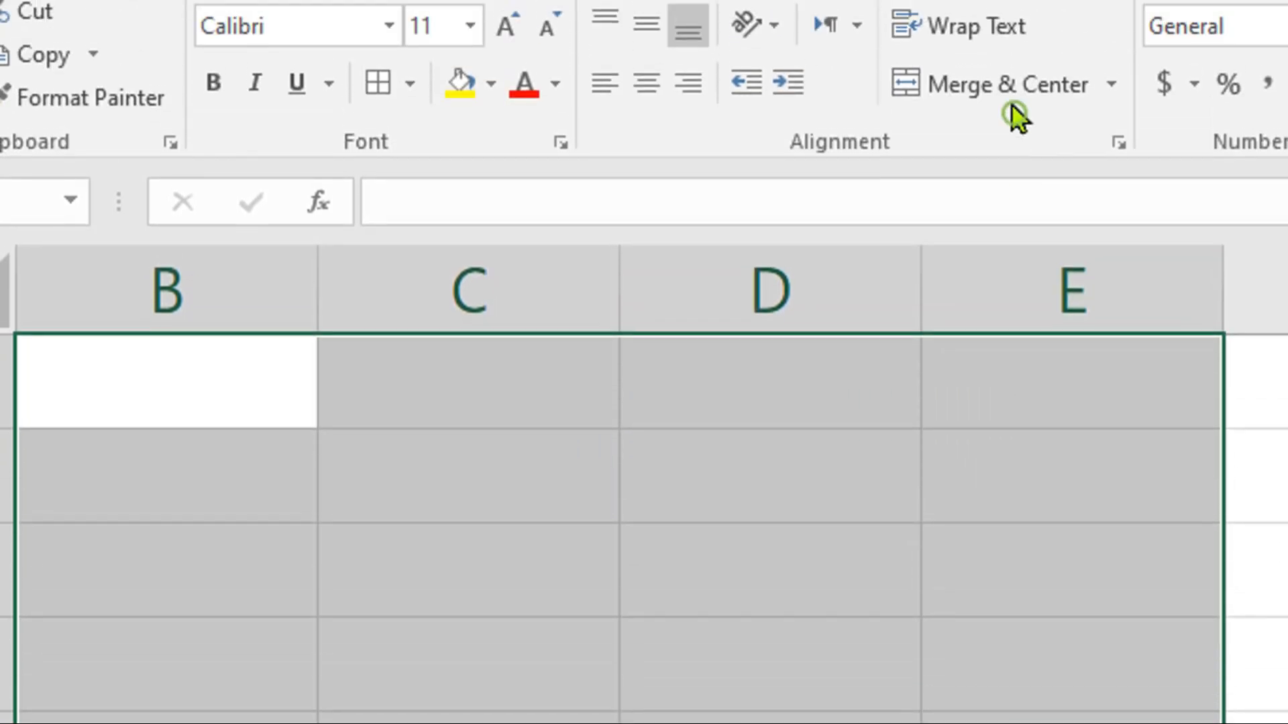
left_click(1011, 100)
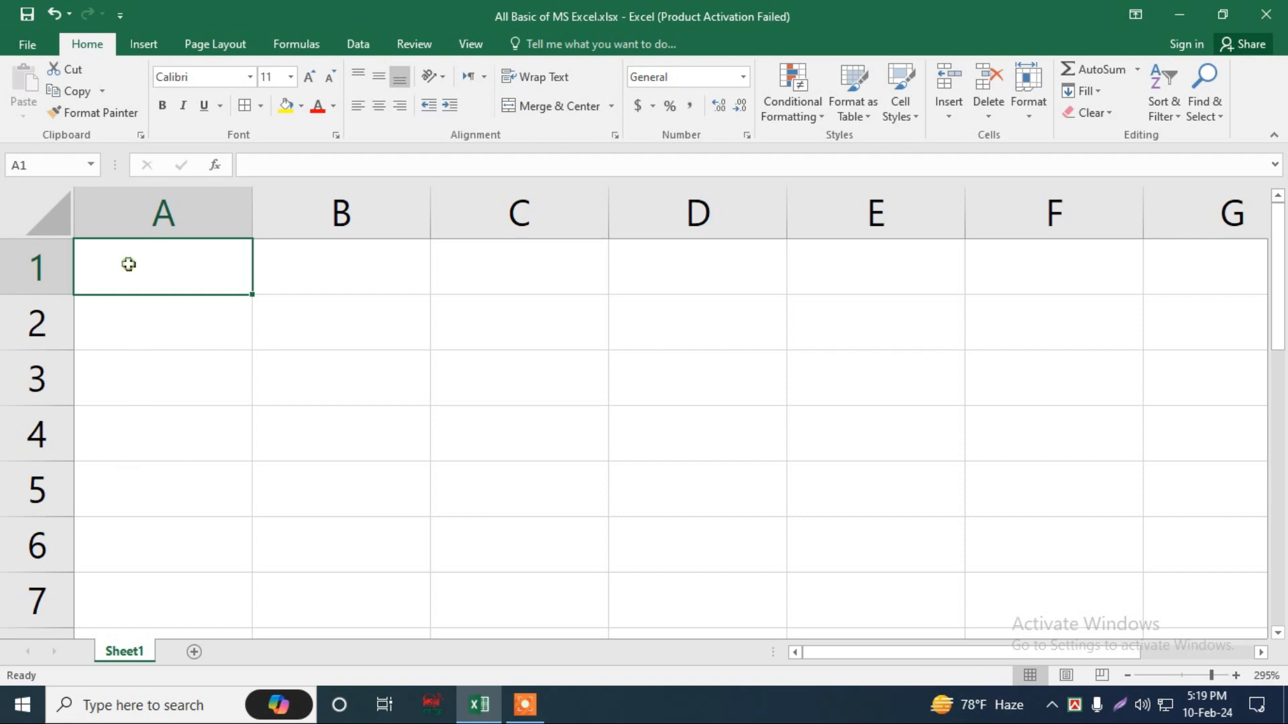
Enter the number 1 in cell A1 and fill it down to cell A7
type("1")
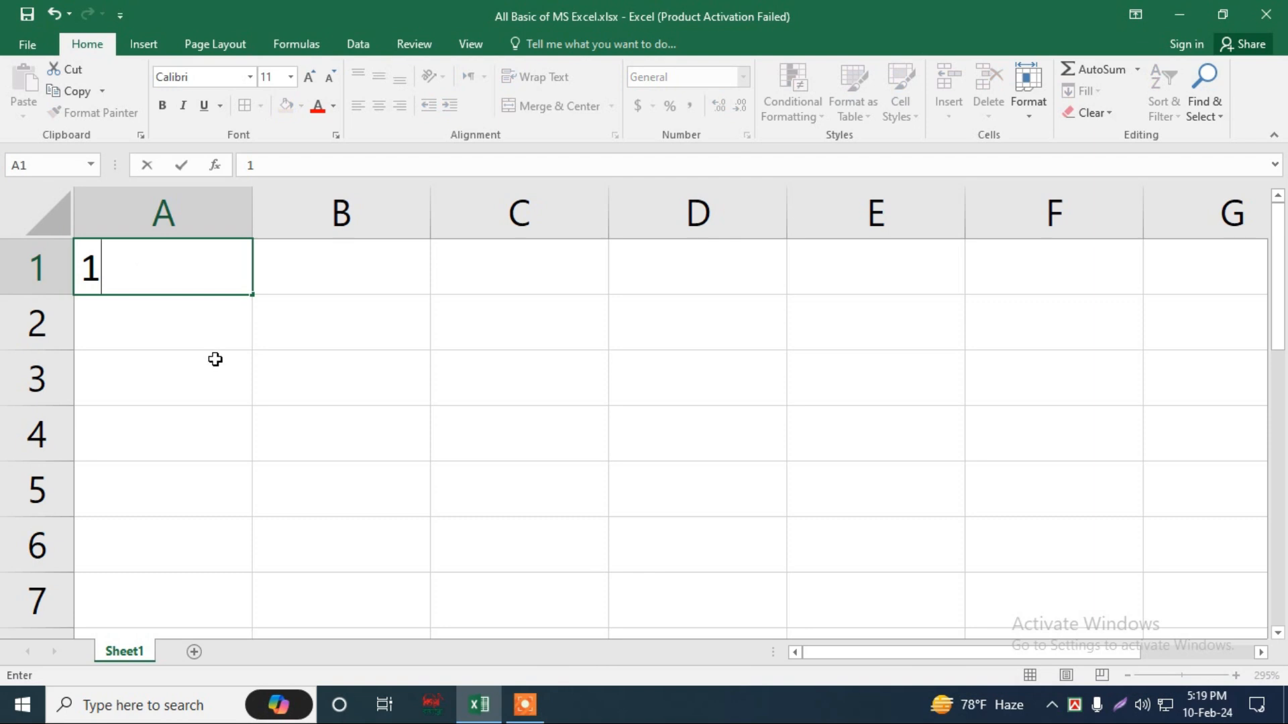
left_click(299, 382)
left_click(159, 268)
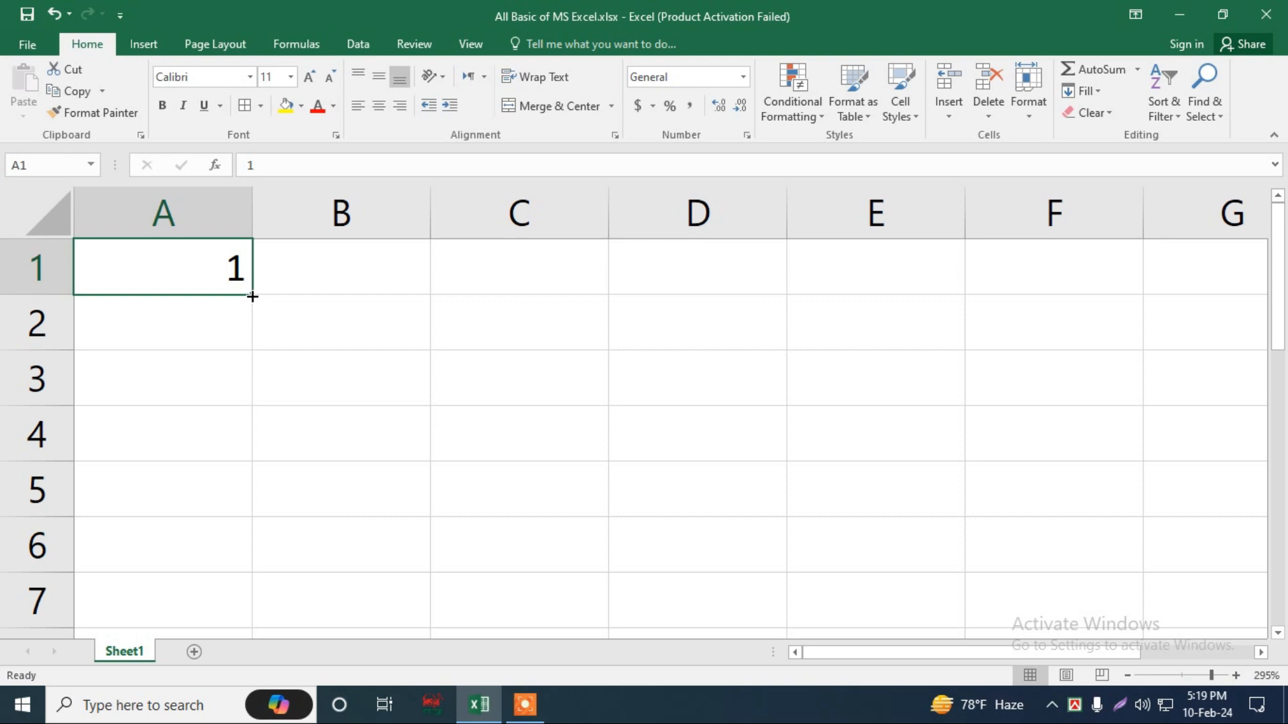
left_click_drag(252, 295, 261, 614)
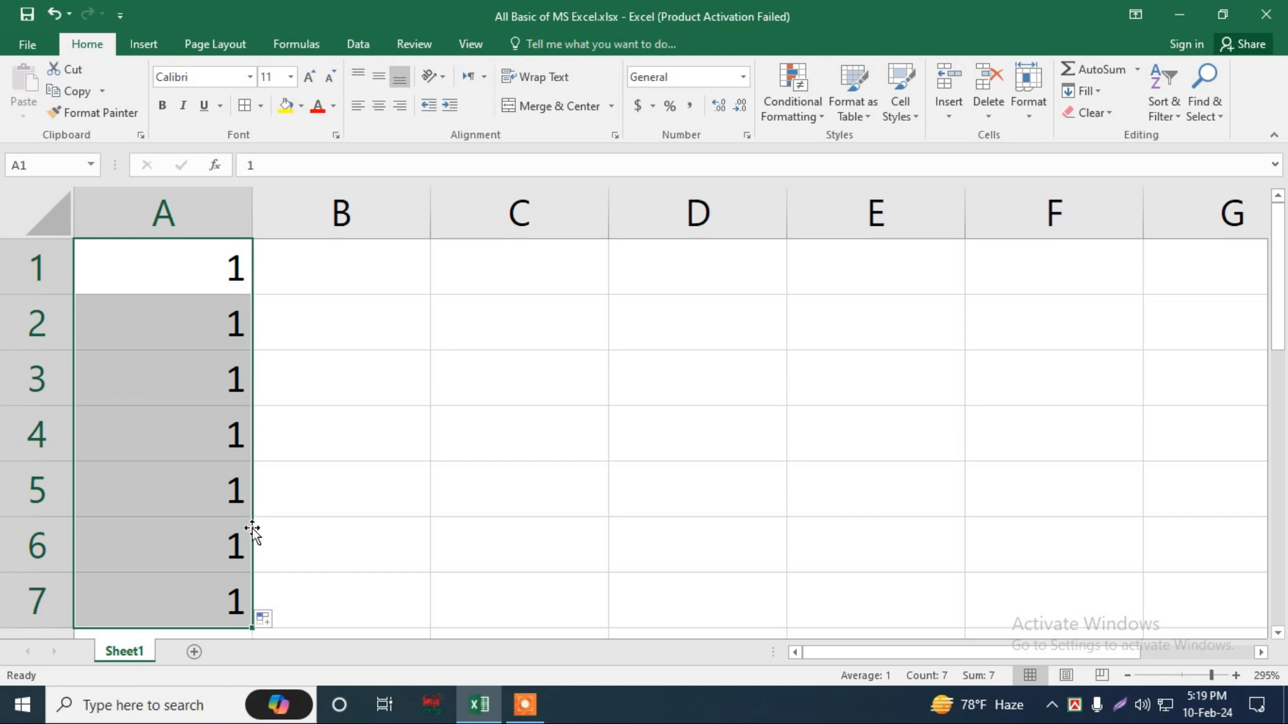
Set cell A2 to 2 and fill it down to cell A7
left_click(225, 328)
type("2")
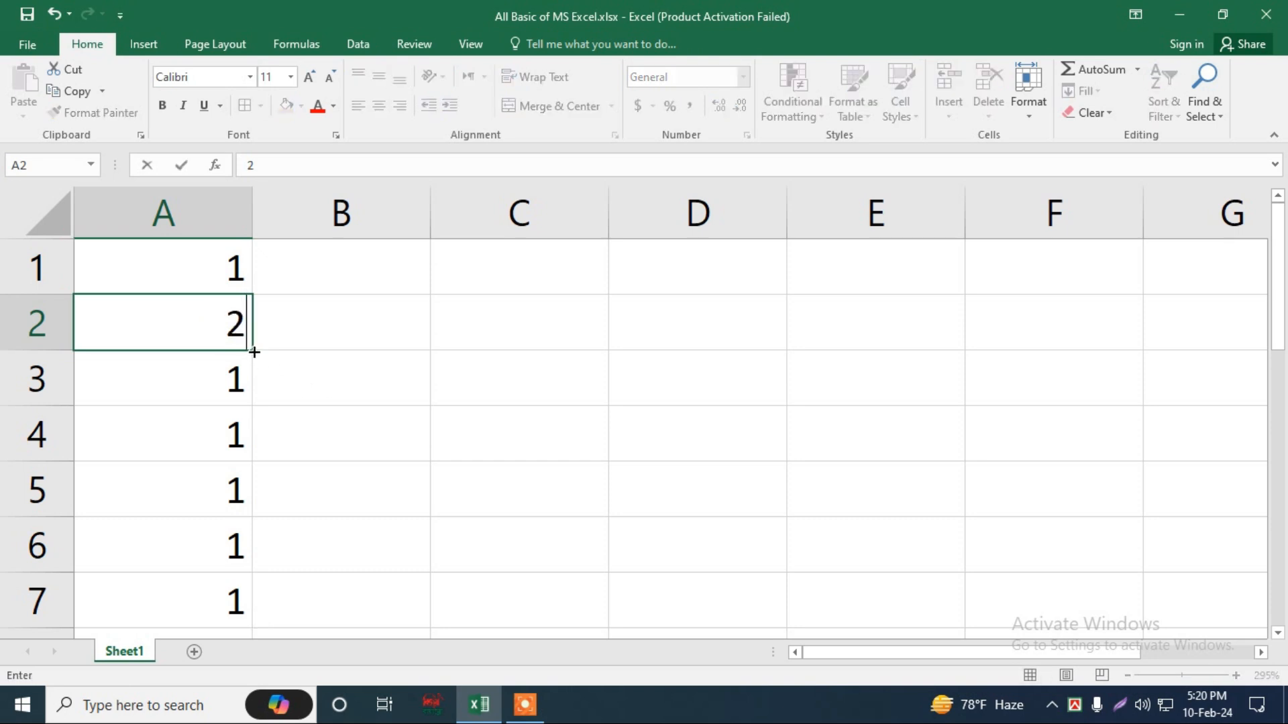
left_click_drag(255, 352, 259, 617)
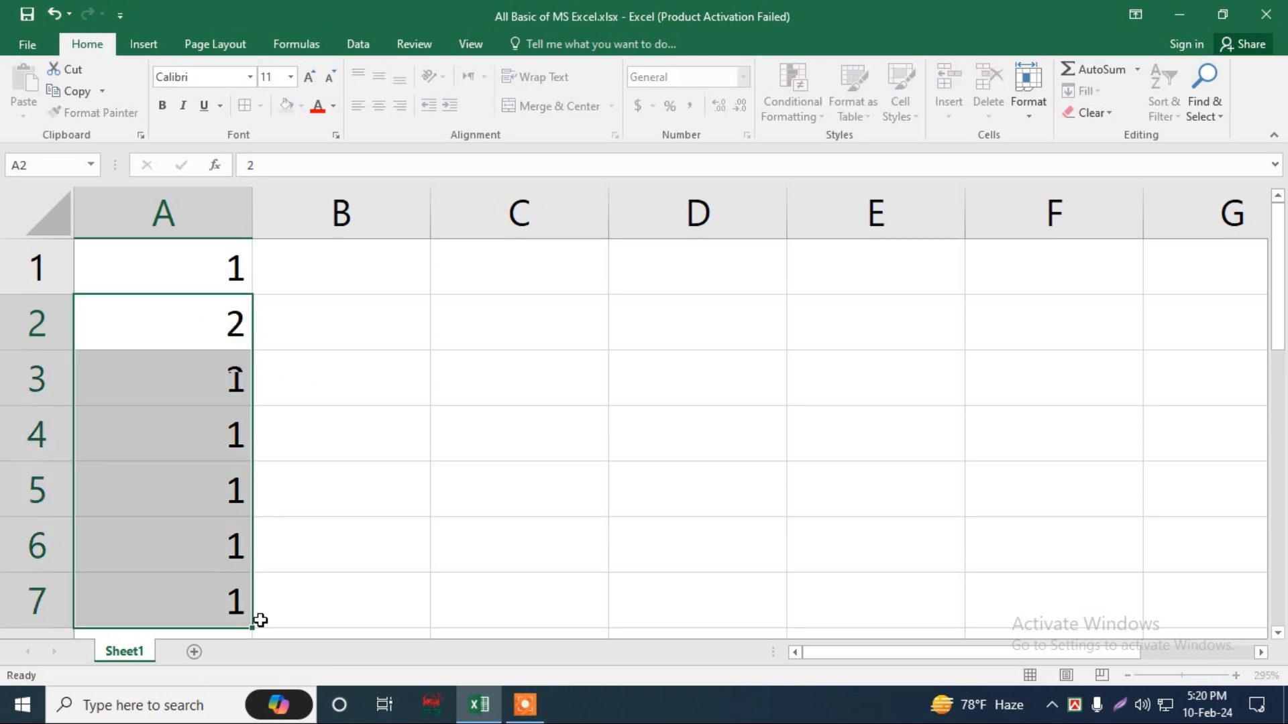
Fill the series started by 1 and 2 in A1:A2 down to cell A7
left_click(300, 322)
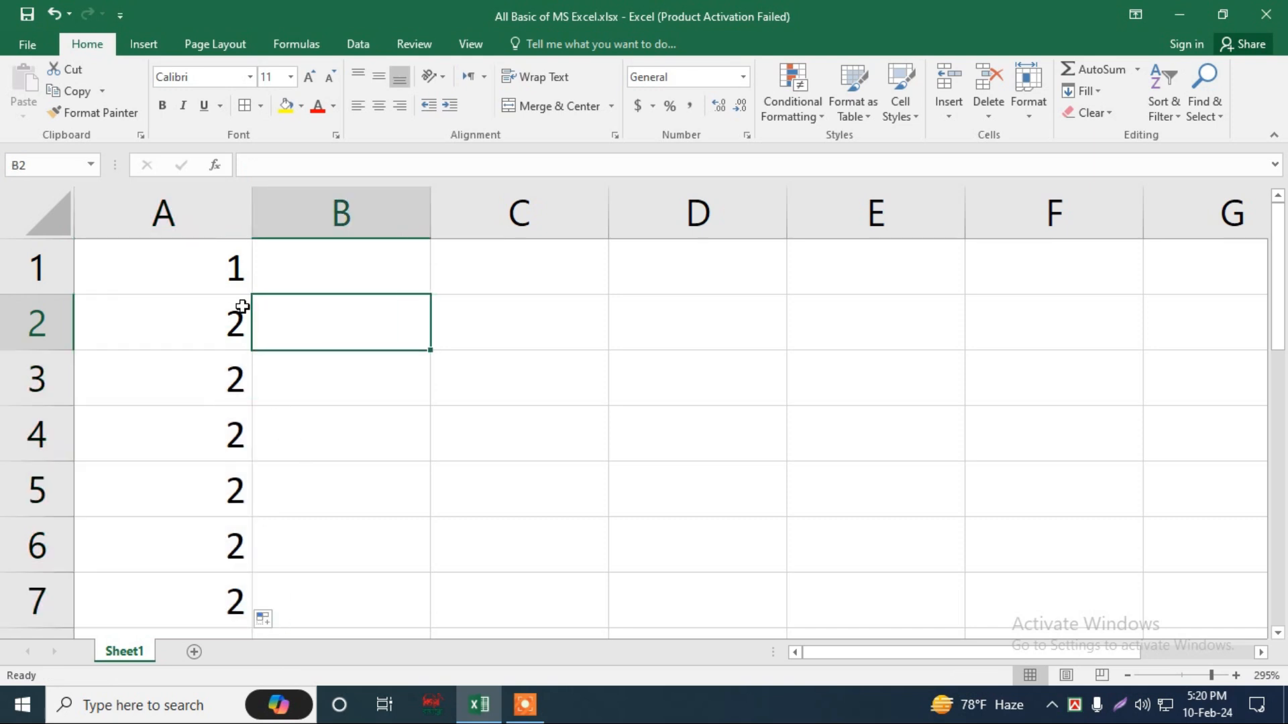
left_click_drag(230, 268, 235, 325)
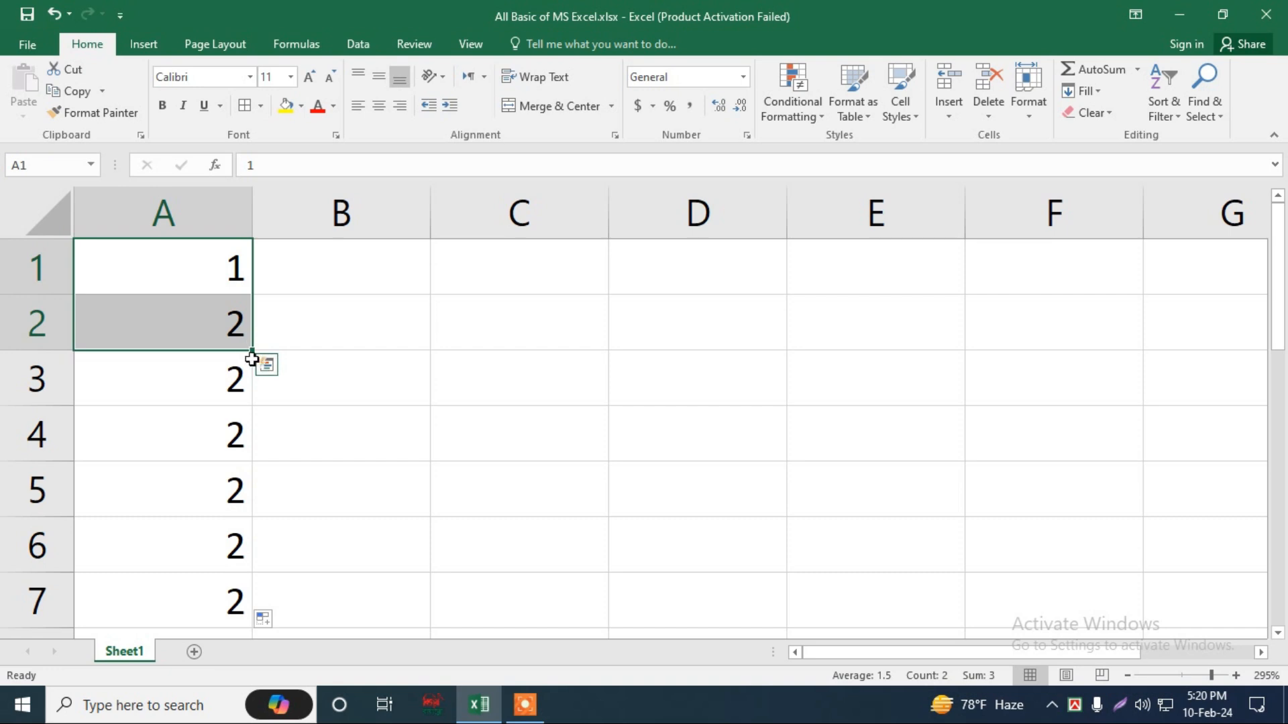
double_click(253, 350)
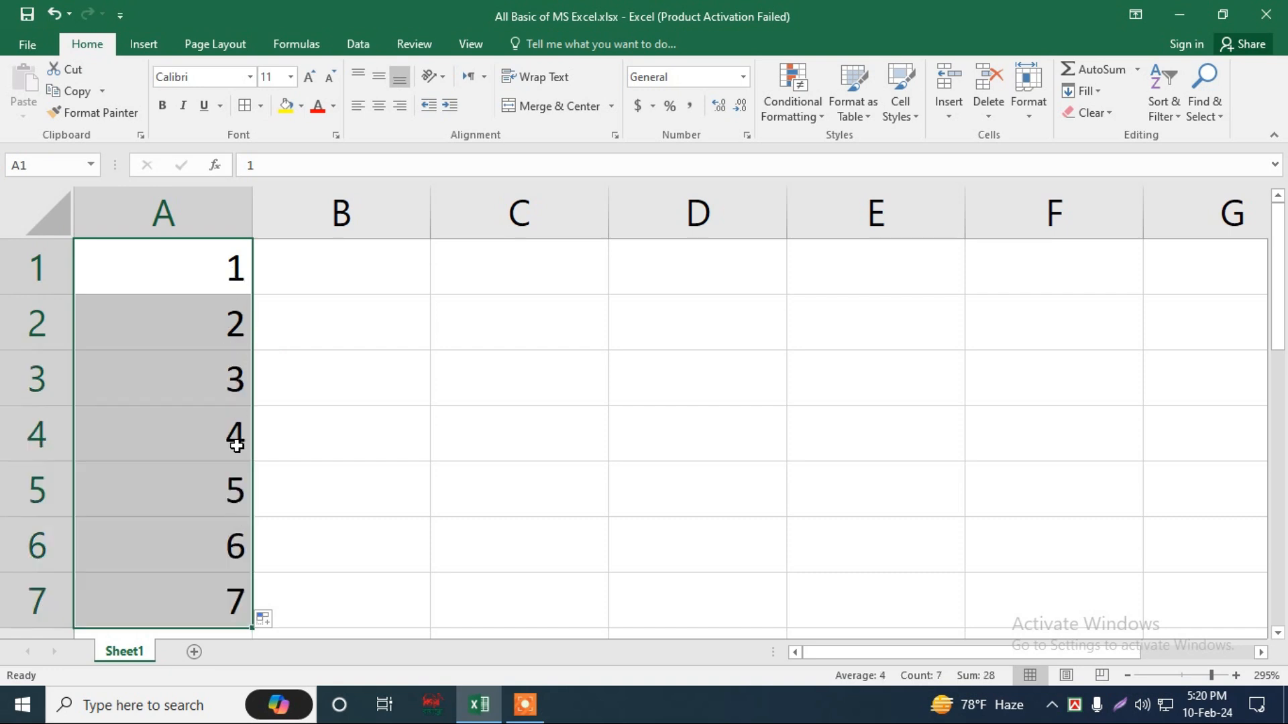
Set cell A2 to 5 and fill the series from A1:A2 down column A to row 7
left_click_drag(230, 270, 244, 339)
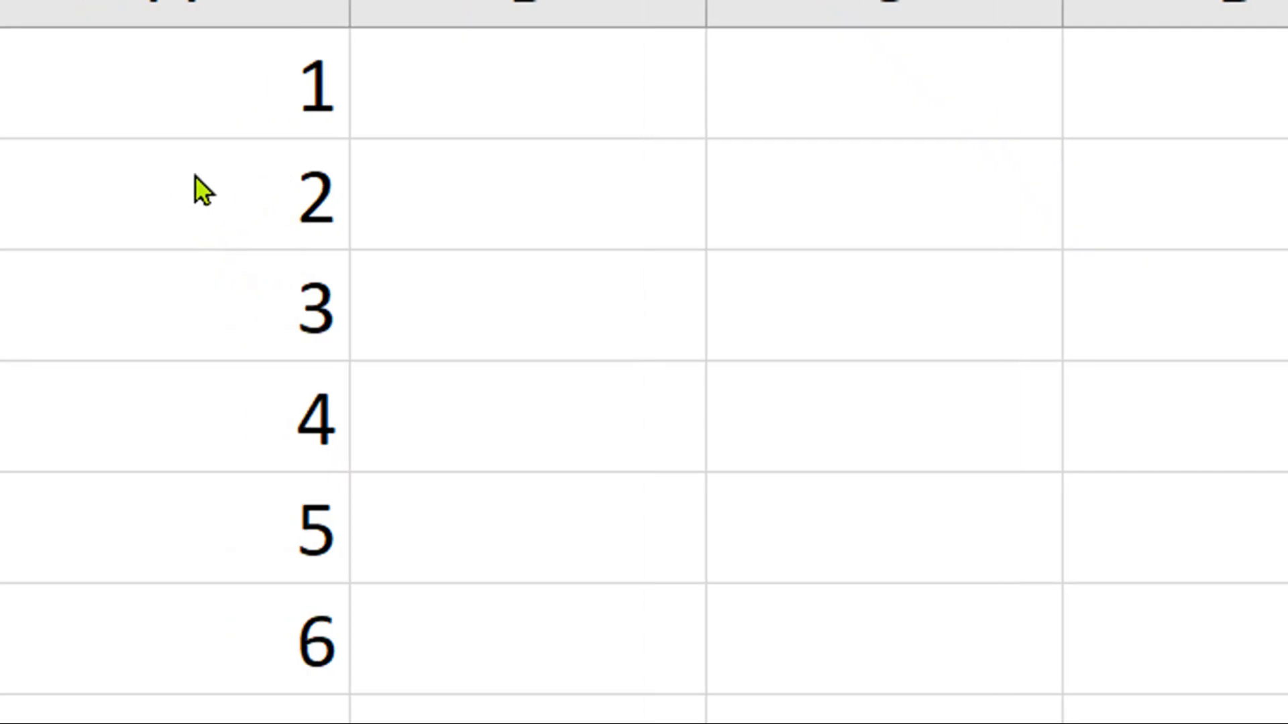
left_click(272, 209)
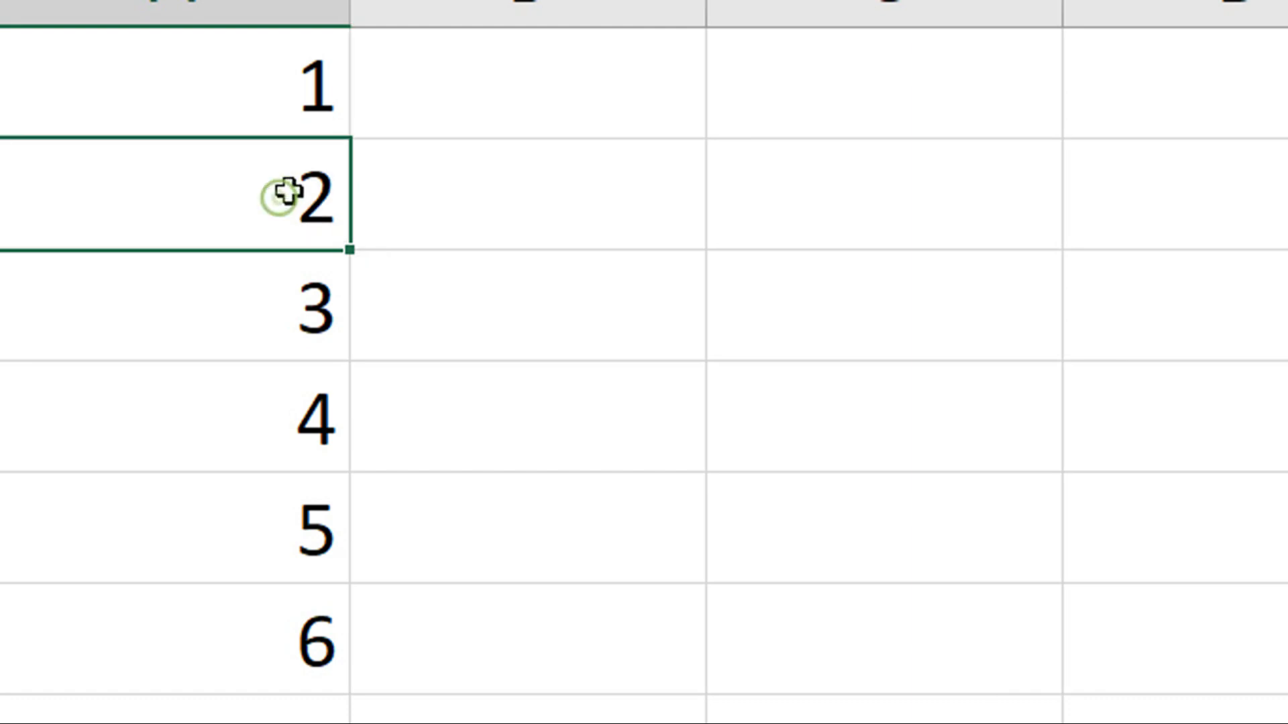
type("5")
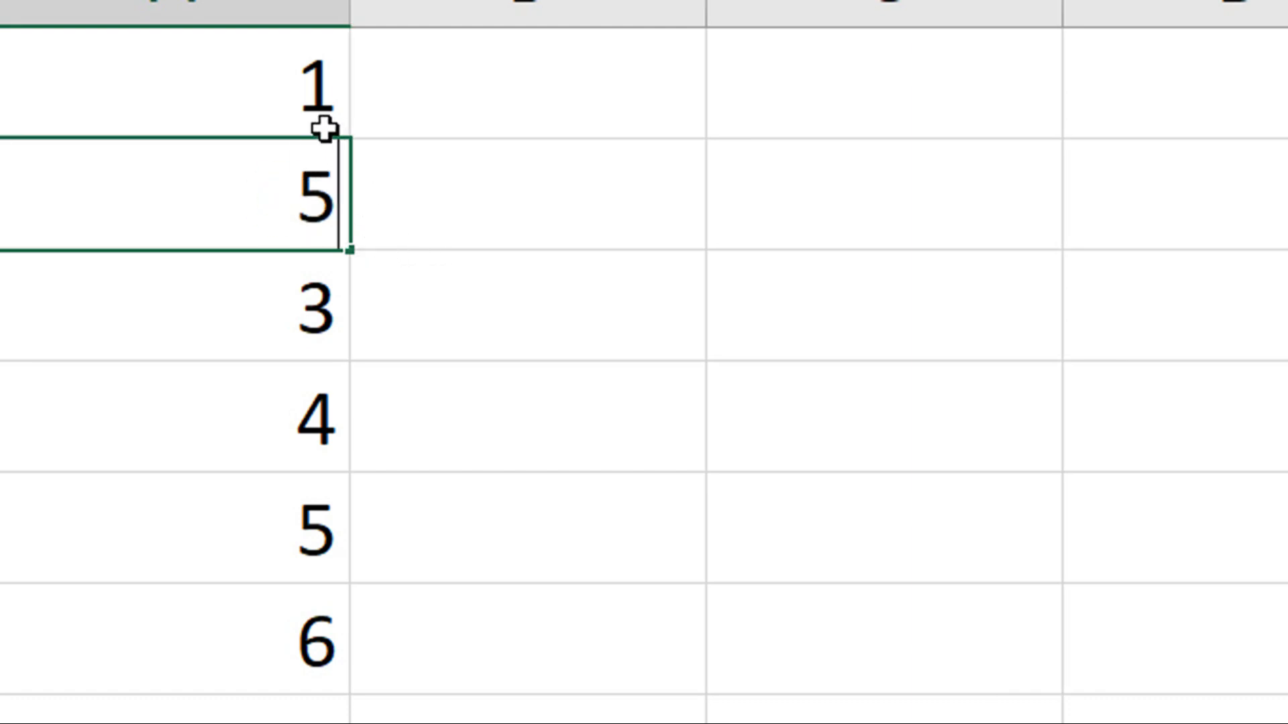
left_click_drag(304, 104, 308, 170)
mouse_move(351, 259)
left_mouse_down()
mouse_move(359, 618)
mouse_move(344, 609)
left_mouse_up()
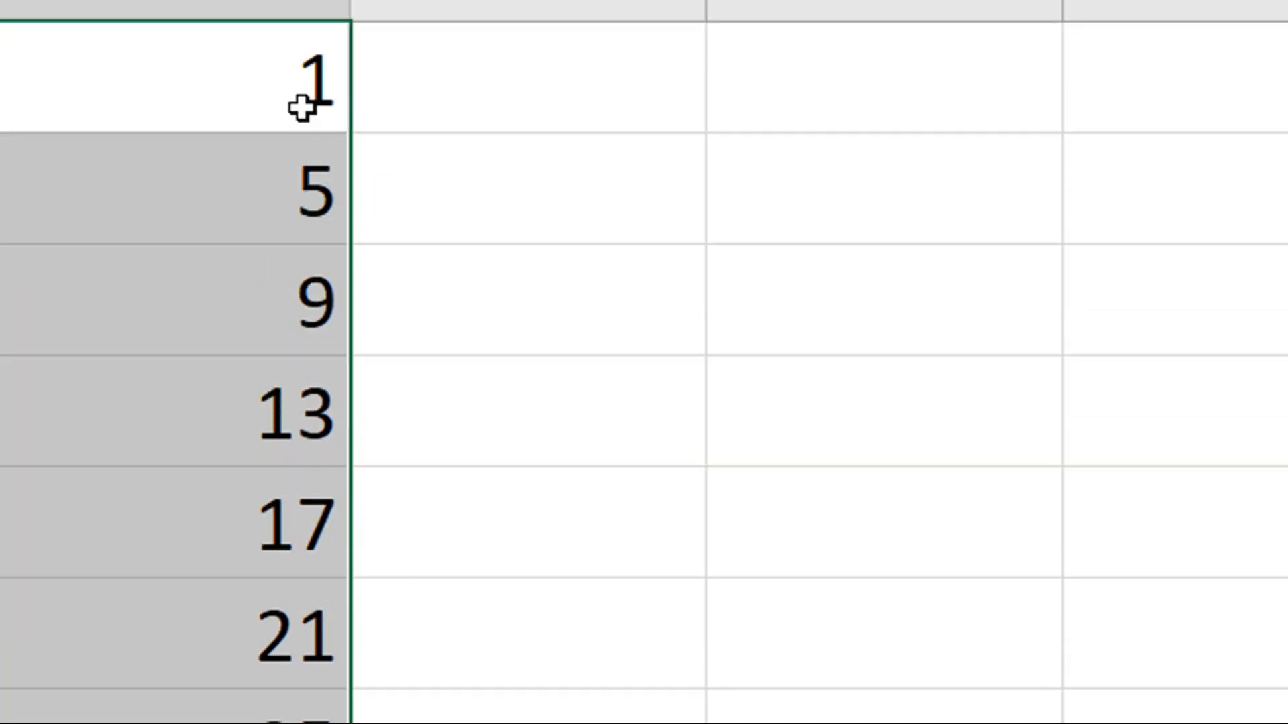
Enter the letter a in cell B1 and fill it down to cell B4
left_click(515, 105)
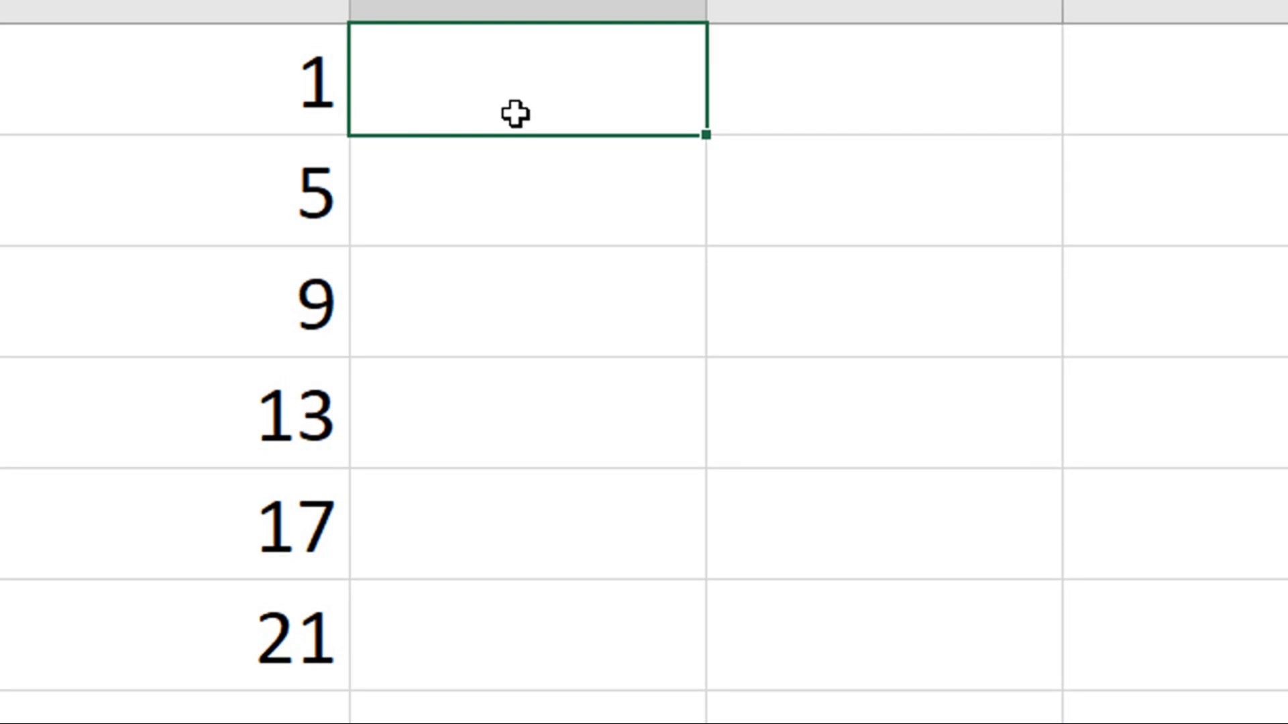
type("a")
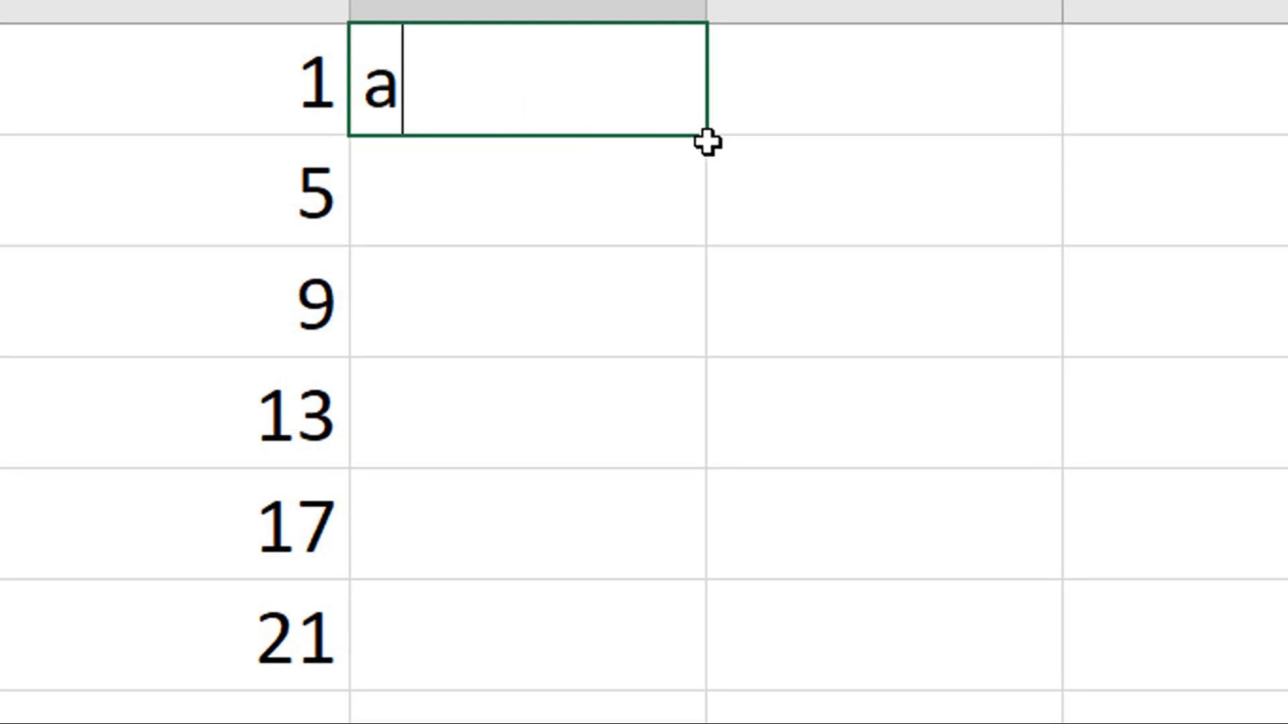
left_click_drag(708, 135, 731, 456)
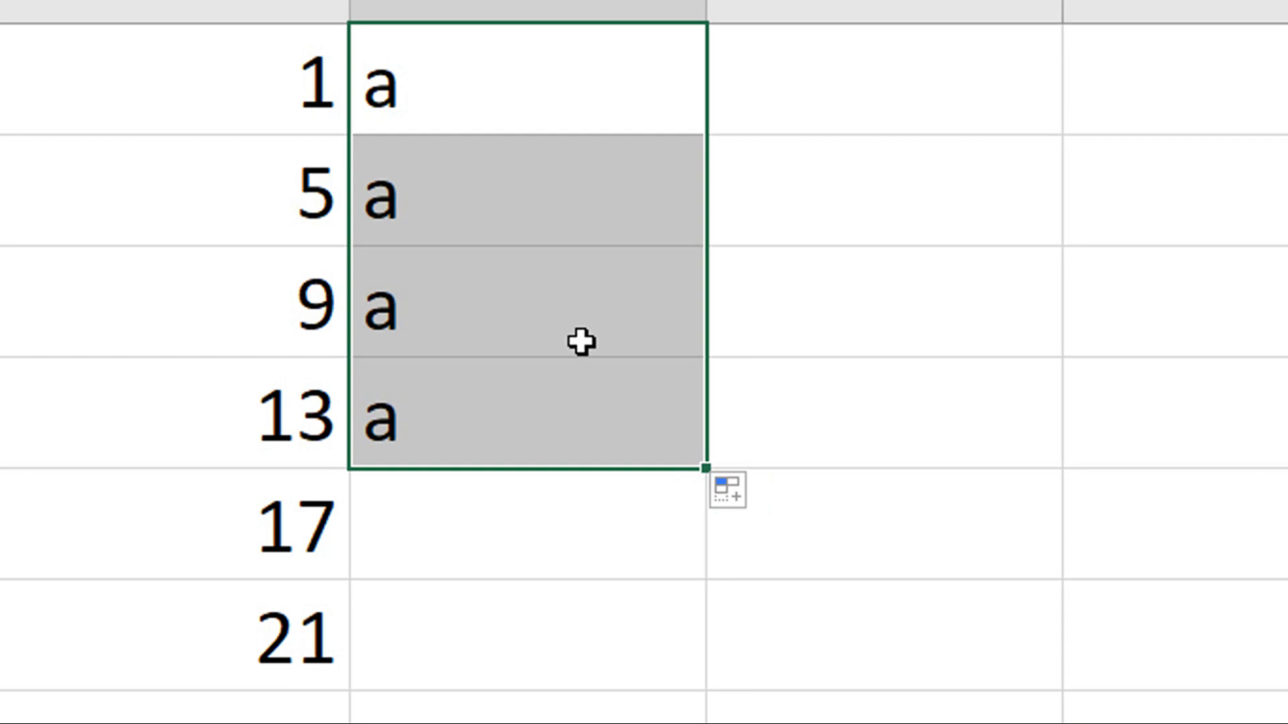
Set cell B2 to b and fill it down to B5, and fill the a, b pattern from B1:B2 down to B6
left_click(545, 212)
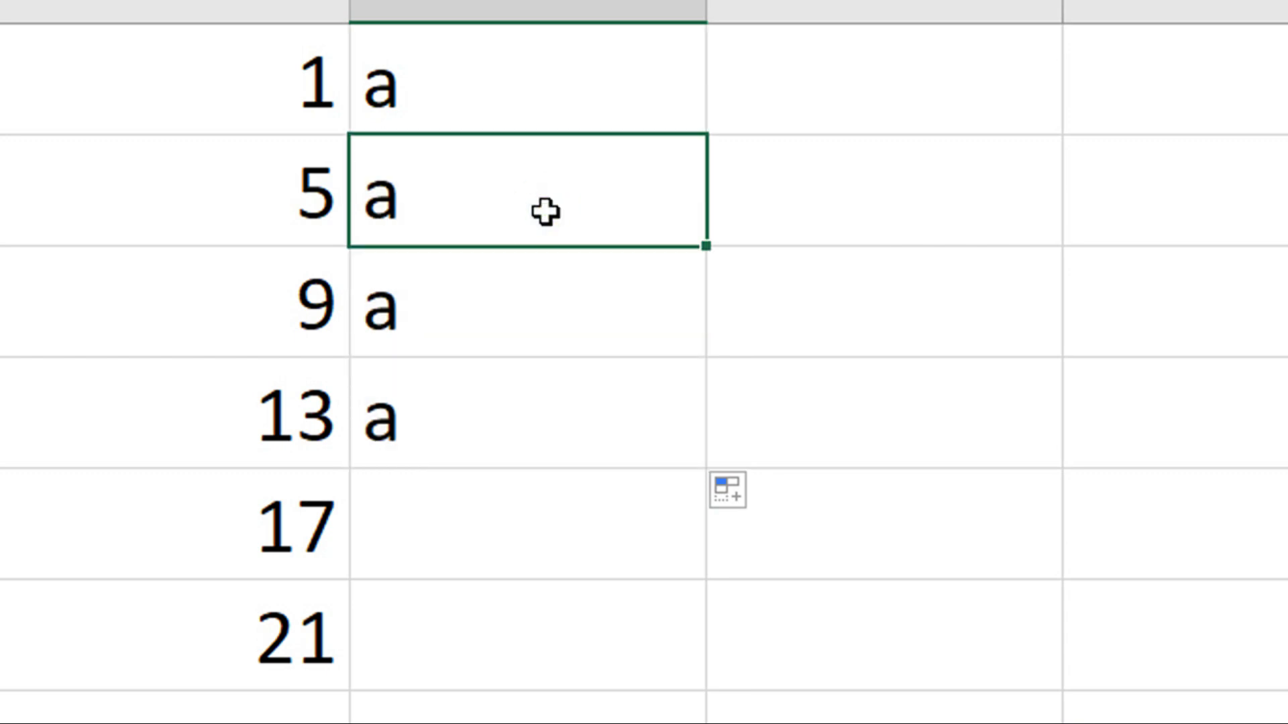
type("b")
left_click_drag(708, 248, 731, 579)
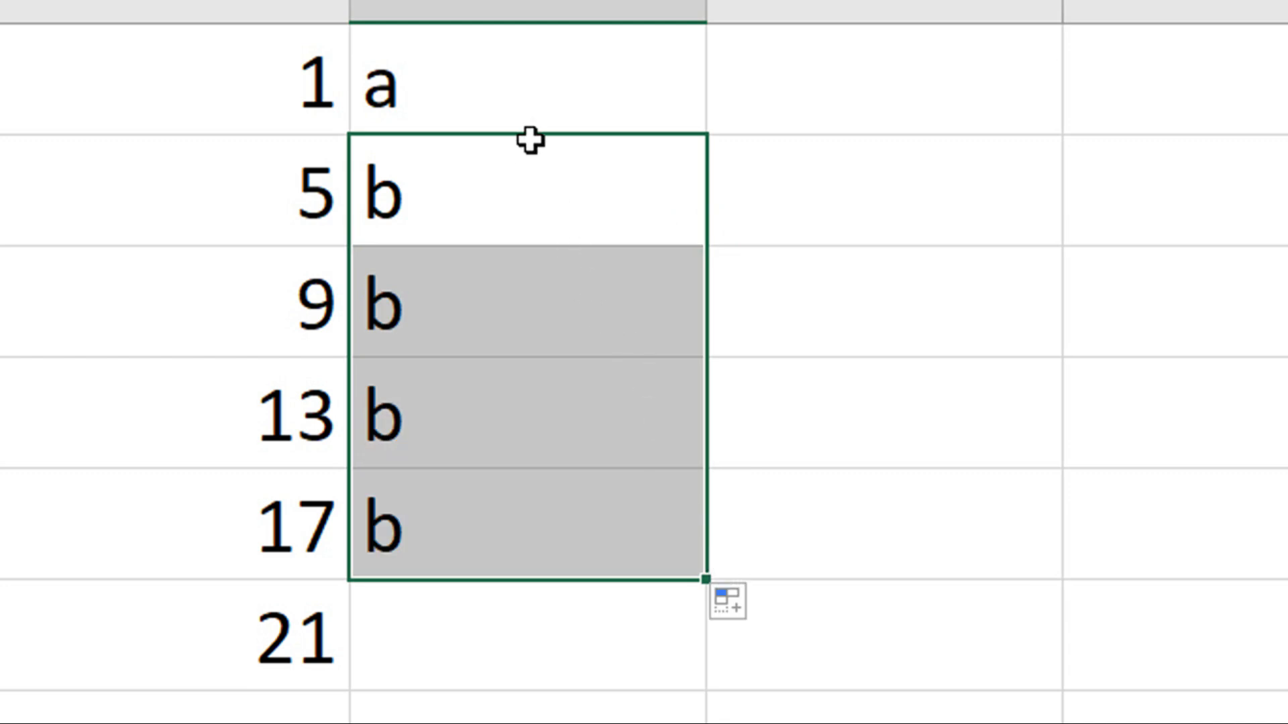
left_click_drag(531, 127, 538, 138)
left_click_drag(706, 248, 730, 613)
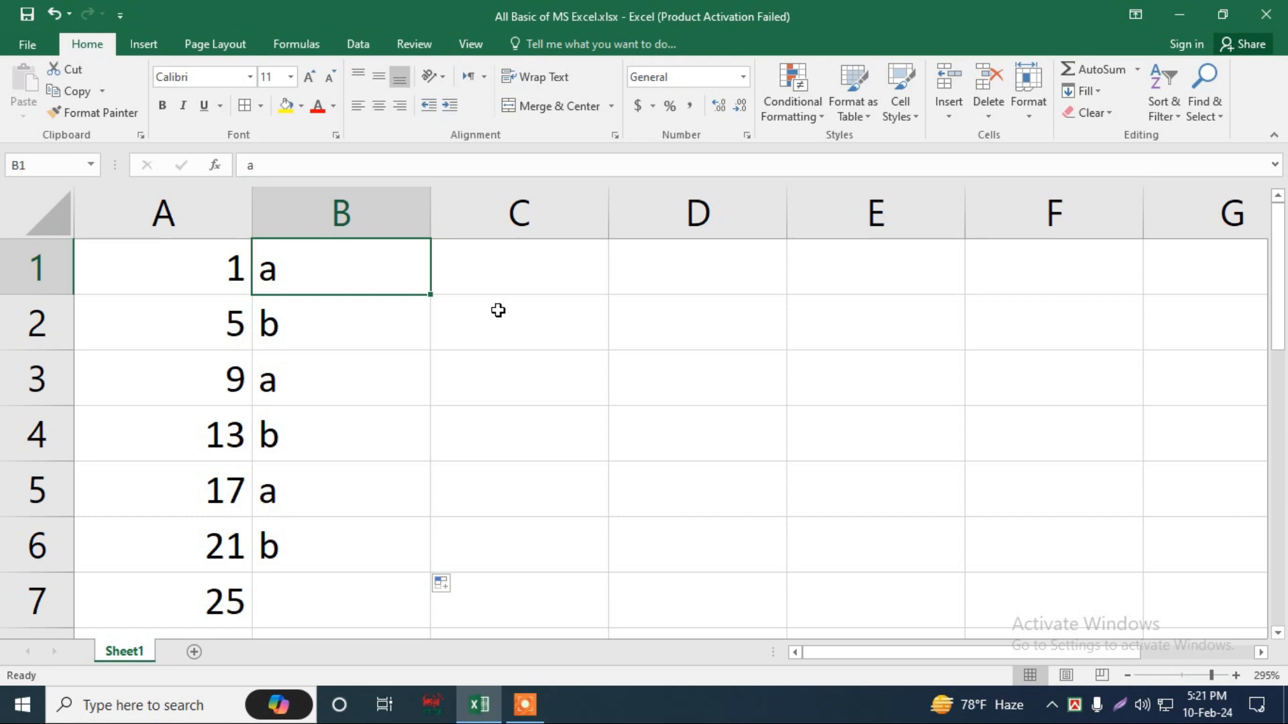
Enter sat in cell C1 and fill the weekday series down to cell C7
left_click(465, 264)
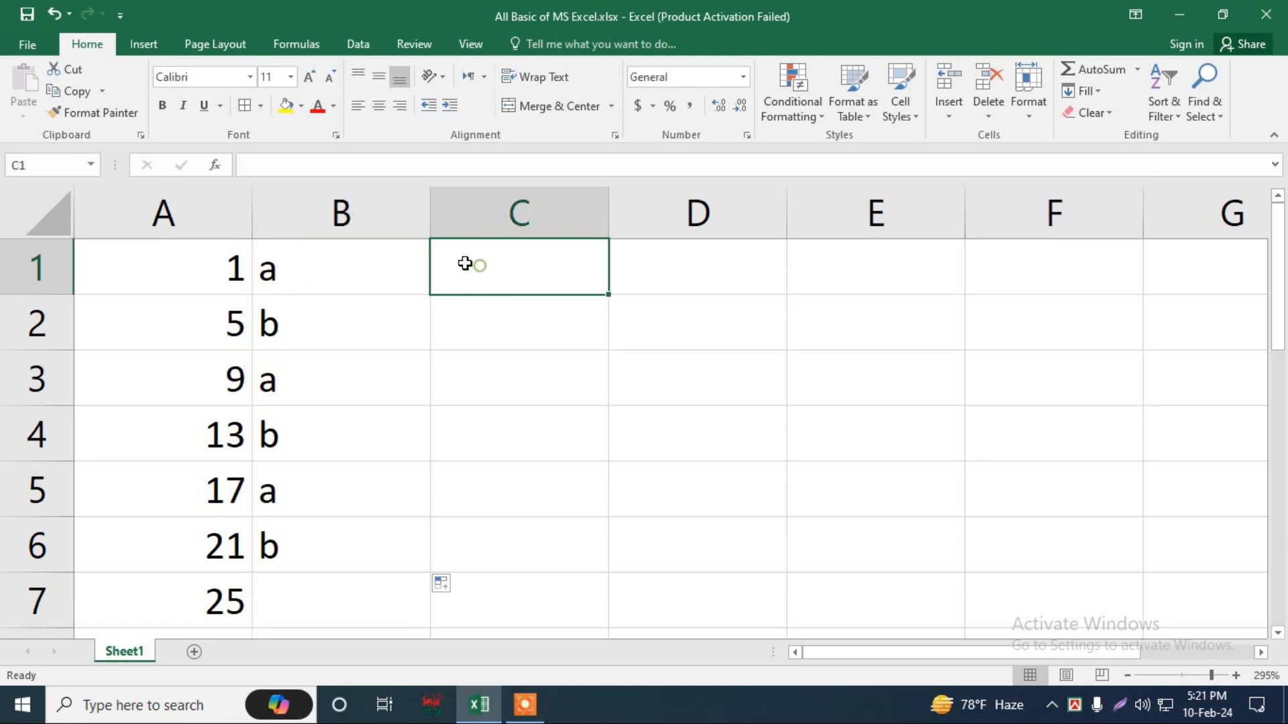
type("sat")
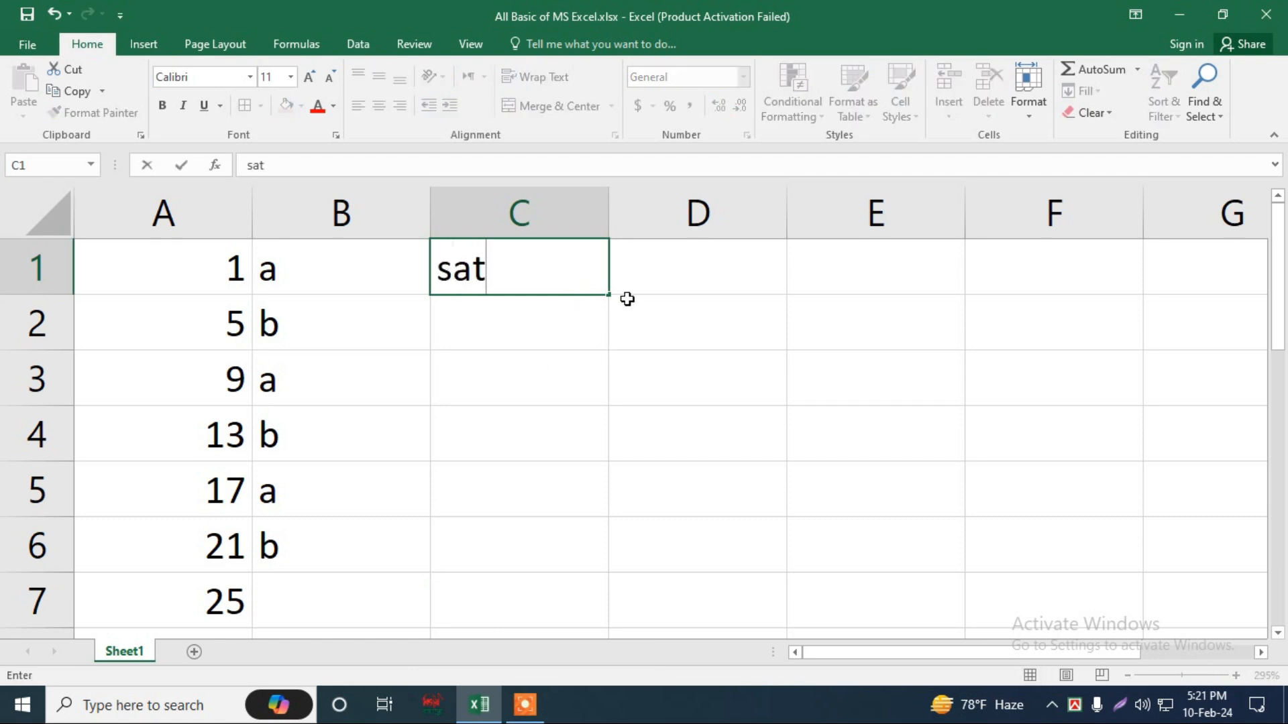
left_click_drag(610, 295, 615, 619)
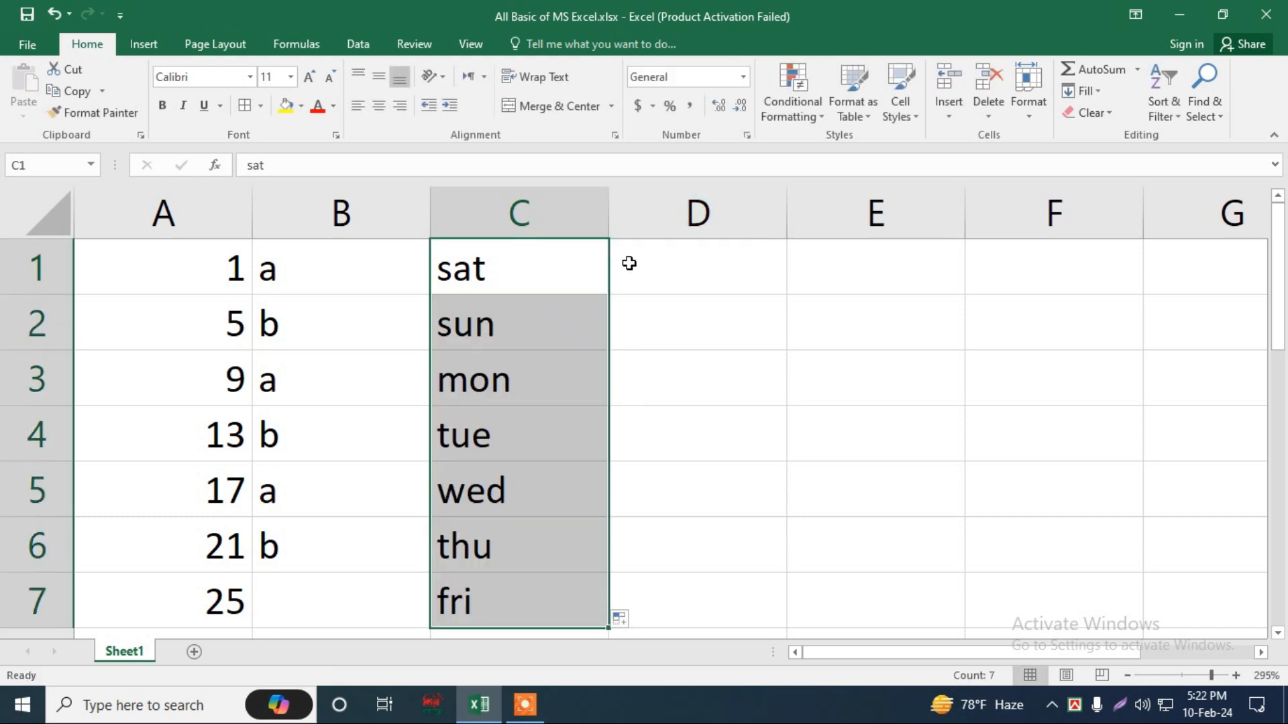
Enter jan in cell D1 and fill the month series down to cell D7
left_click(629, 263)
type("jan")
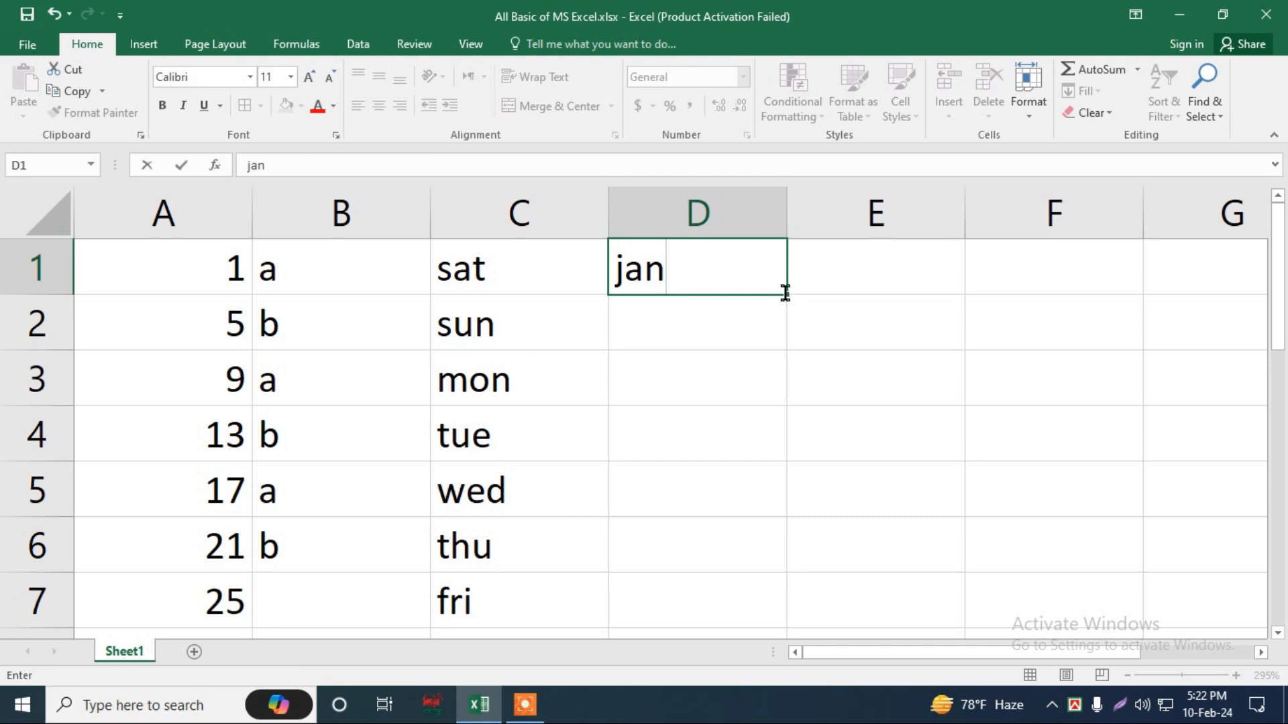
left_click_drag(788, 298, 779, 550)
Enter the date 10-02-24 in cell E1 and fill consecutive dates down to cell E6
left_click(843, 268)
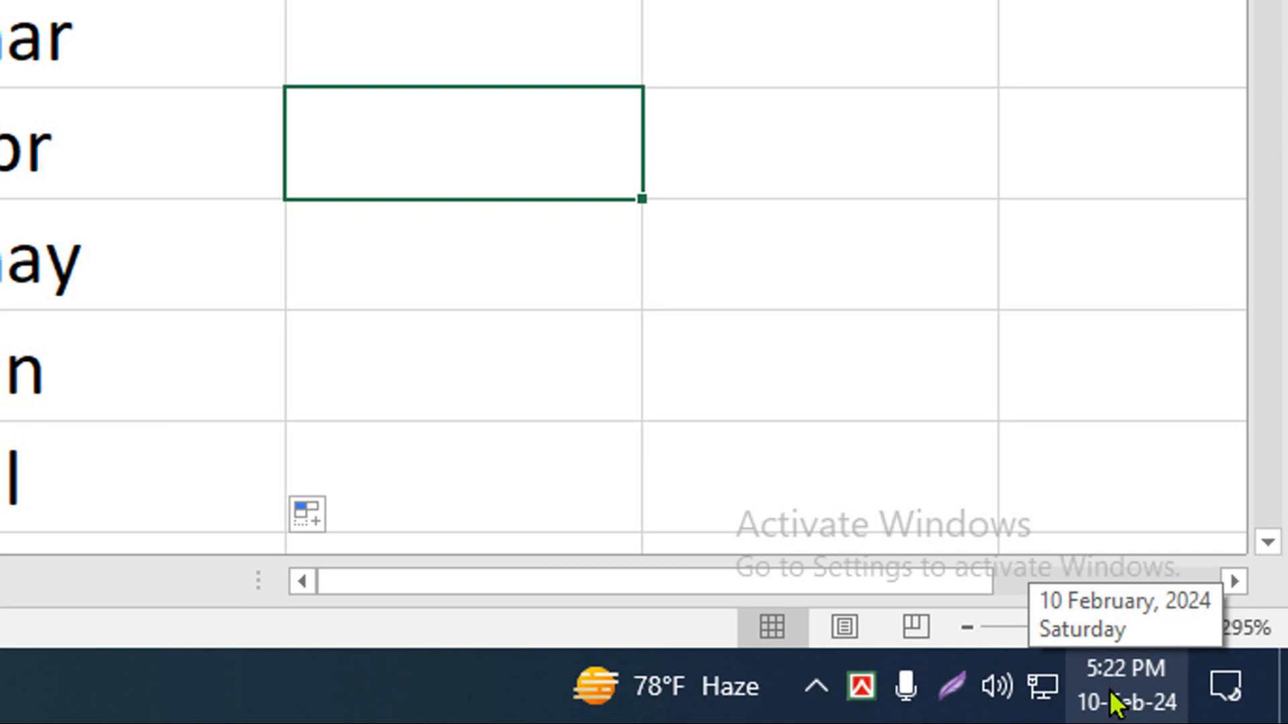
left_click(400, 108)
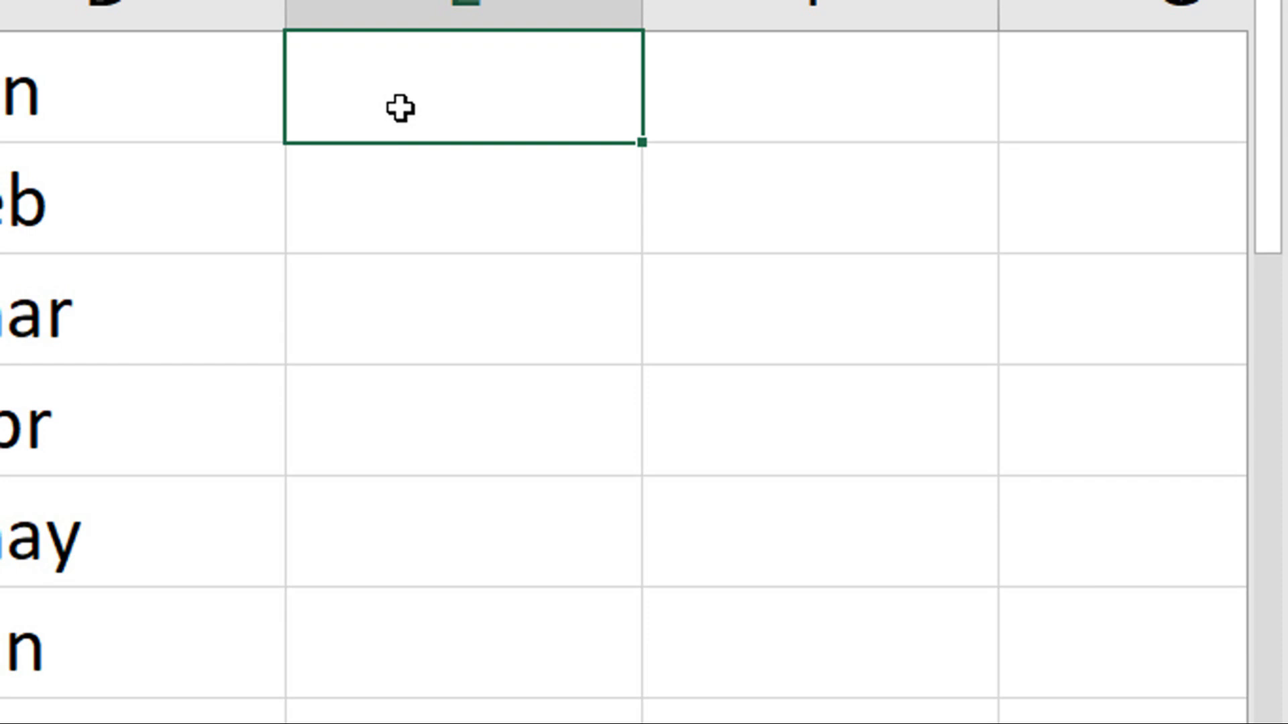
type("10-")
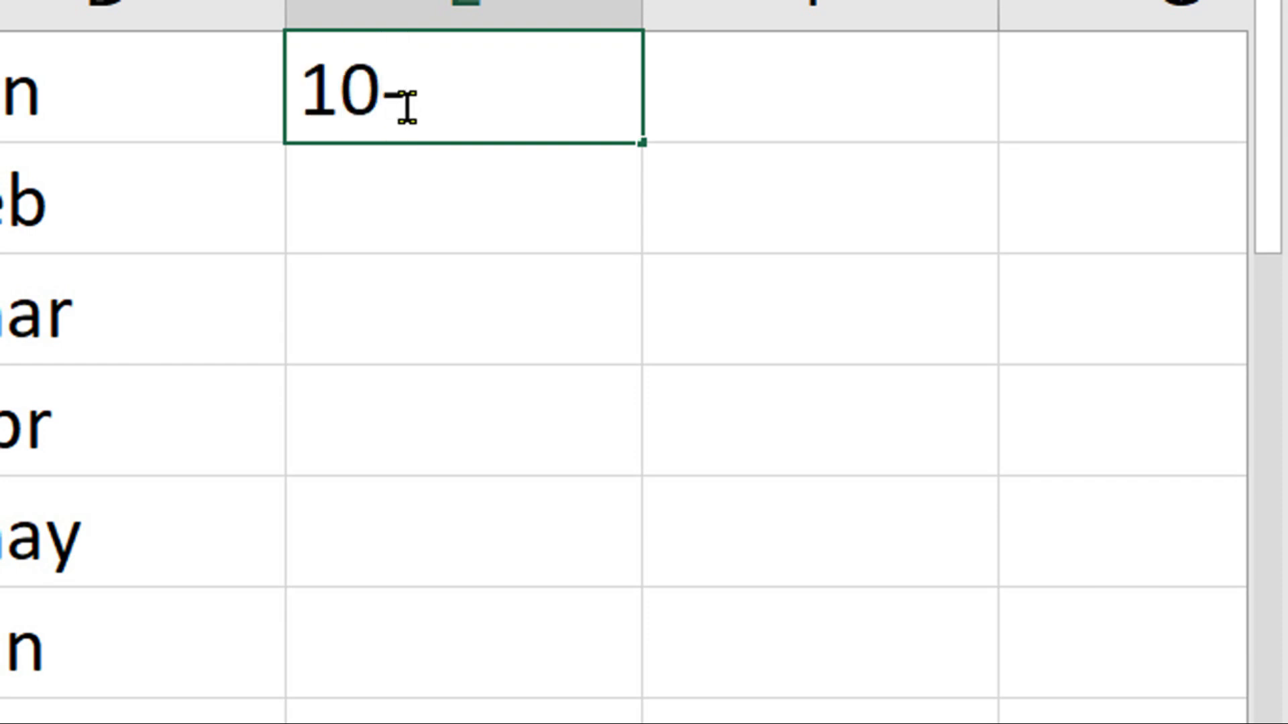
type("02-24")
key("ctrl+Return")
left_click(508, 173)
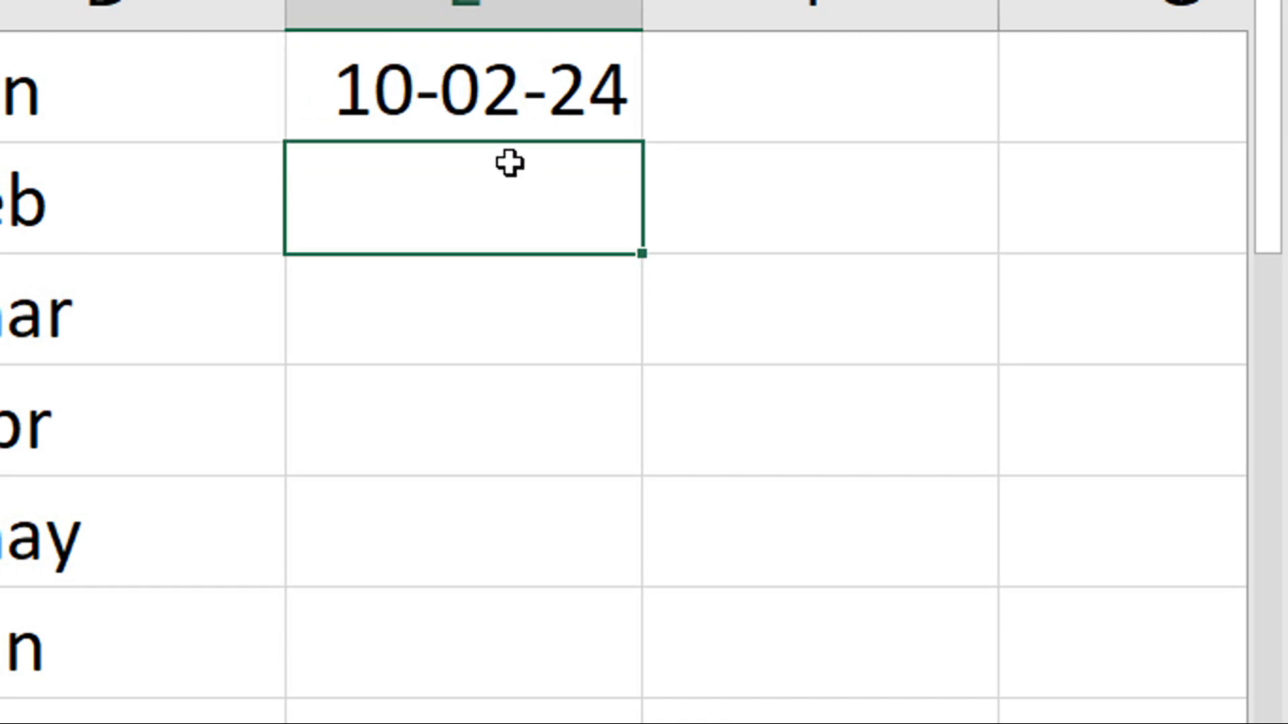
left_click(523, 127)
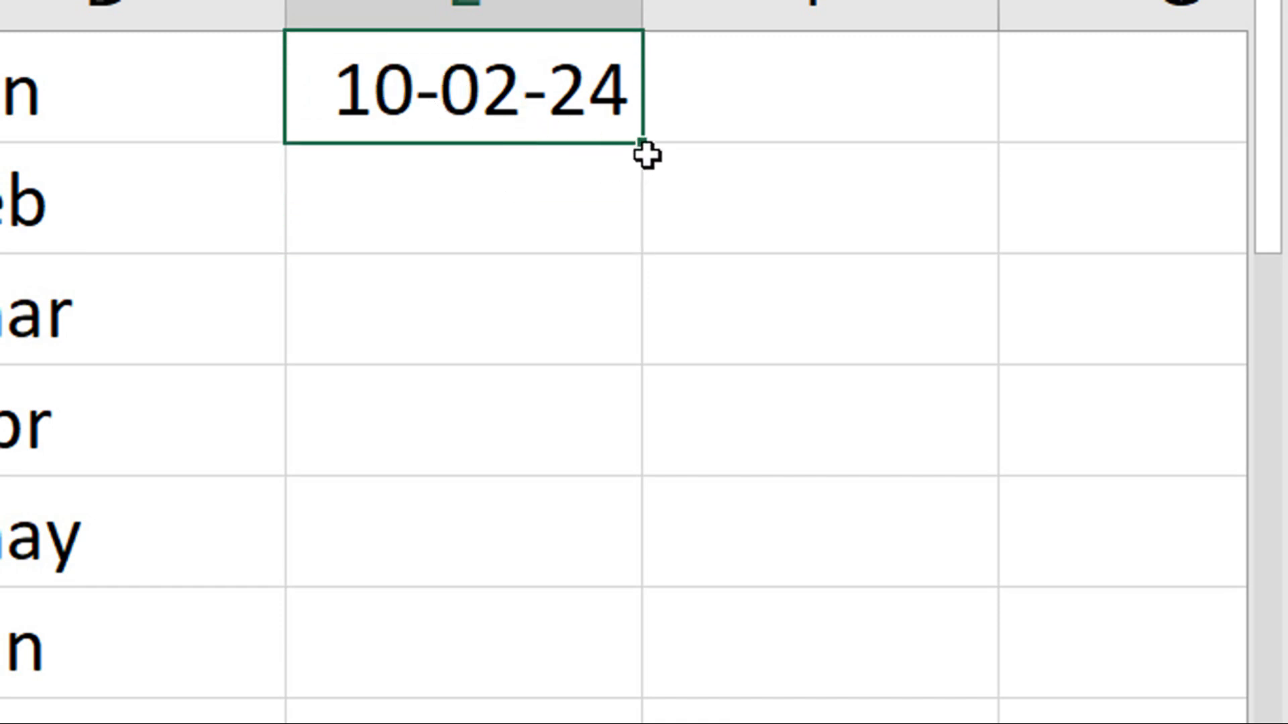
left_click_drag(648, 144, 581, 660)
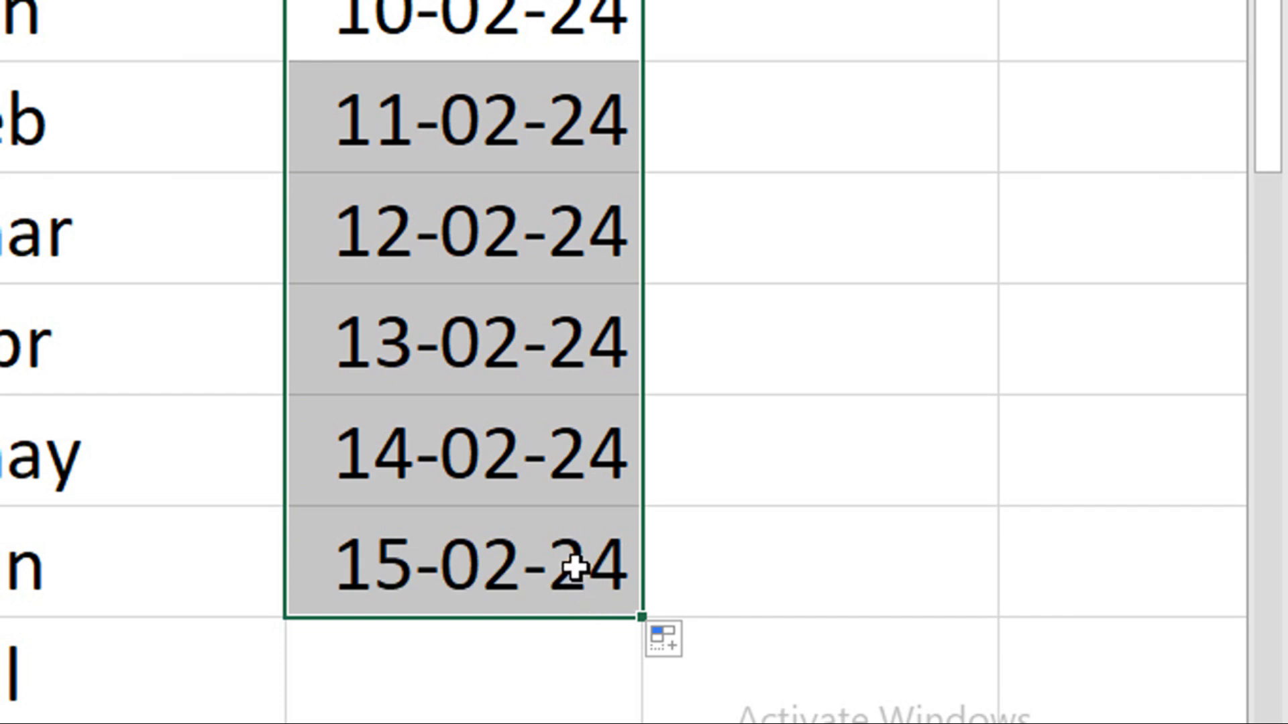
Select the range A1:F8 and clear everything in it
mouse_move(1131, 703)
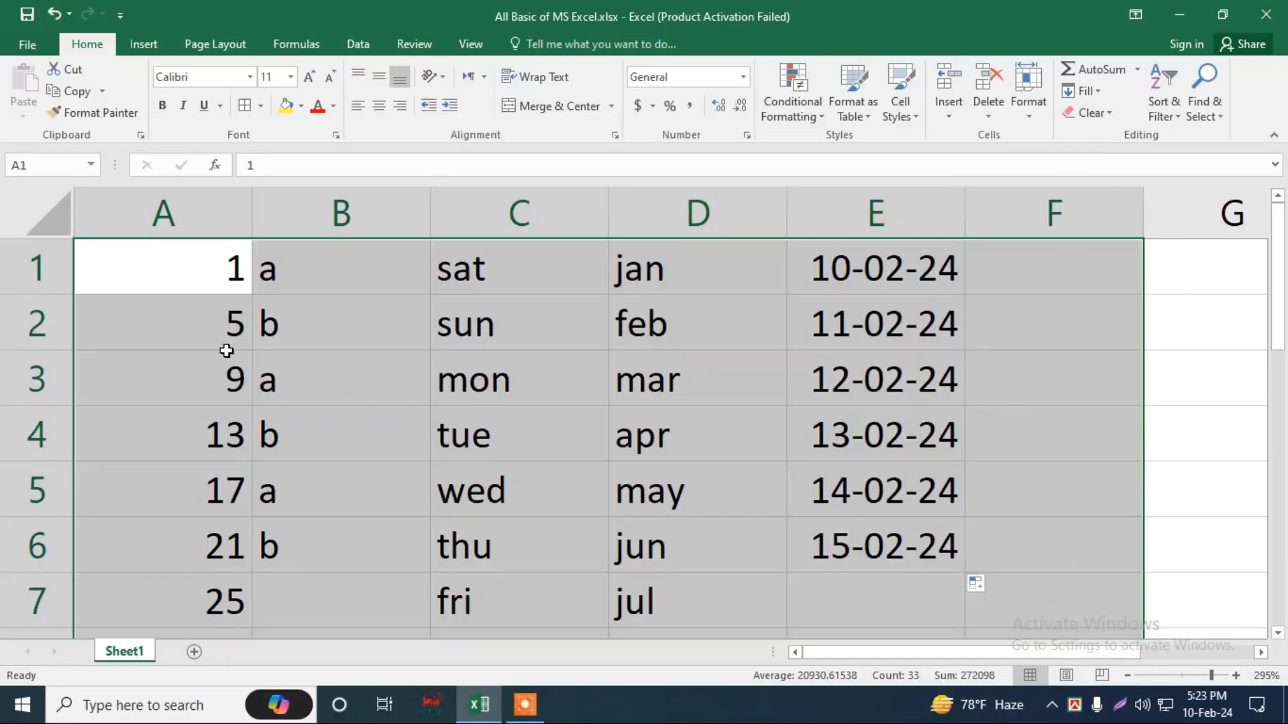
left_click(224, 376)
left_click_drag(198, 275, 973, 563)
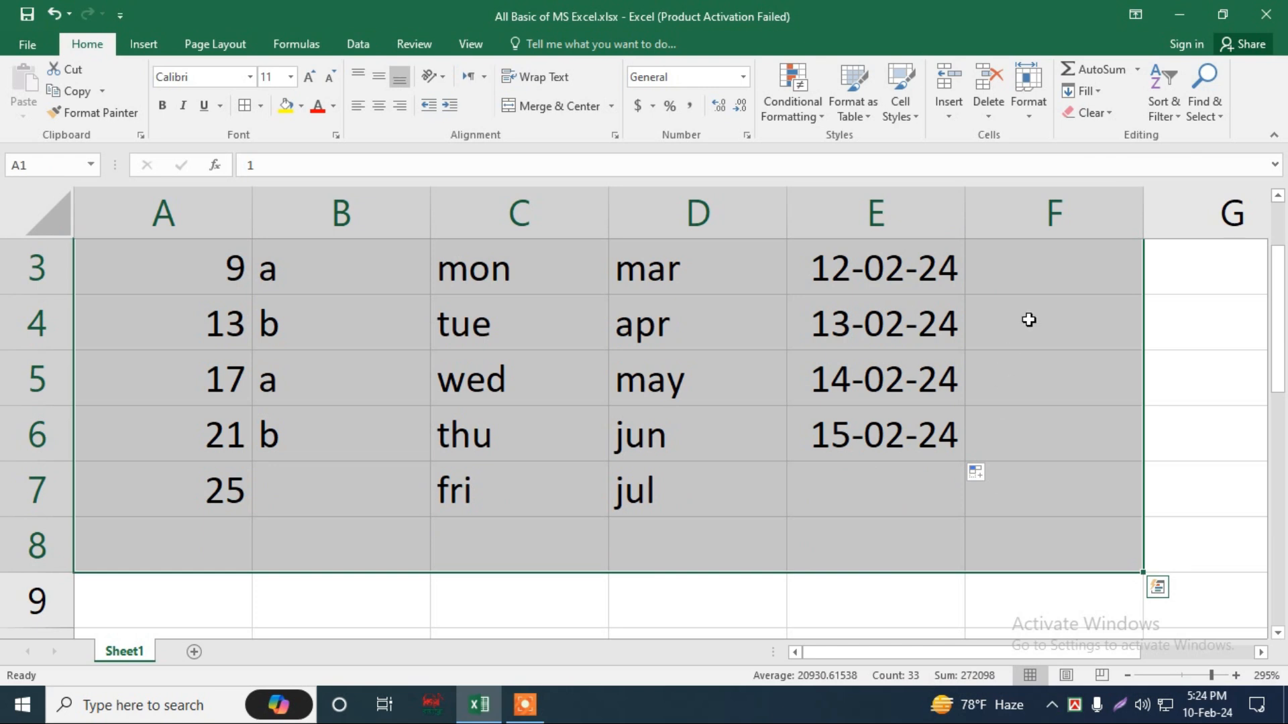
left_click(1085, 109)
left_click(1103, 134)
scroll(797, 495, "up", 1)
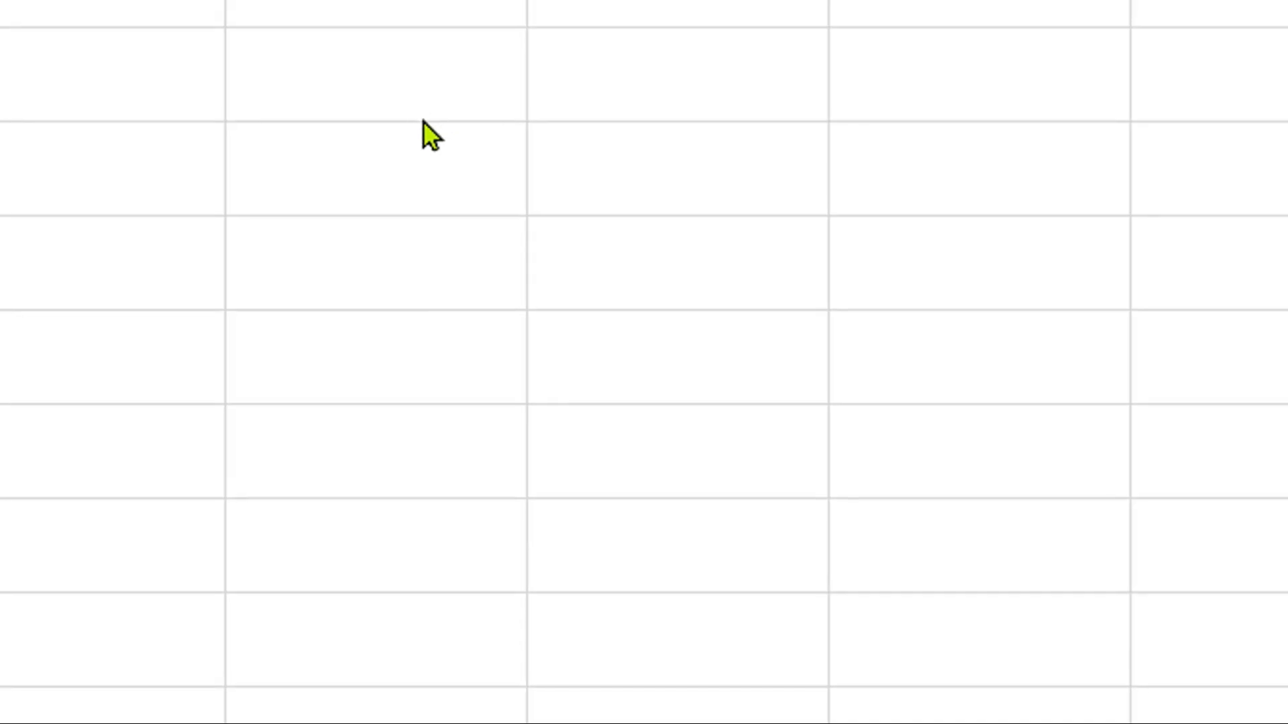
Enter the numbers 45 and 55 in two empty cells, one directly below the other
left_click(362, 134)
left_click(362, 108)
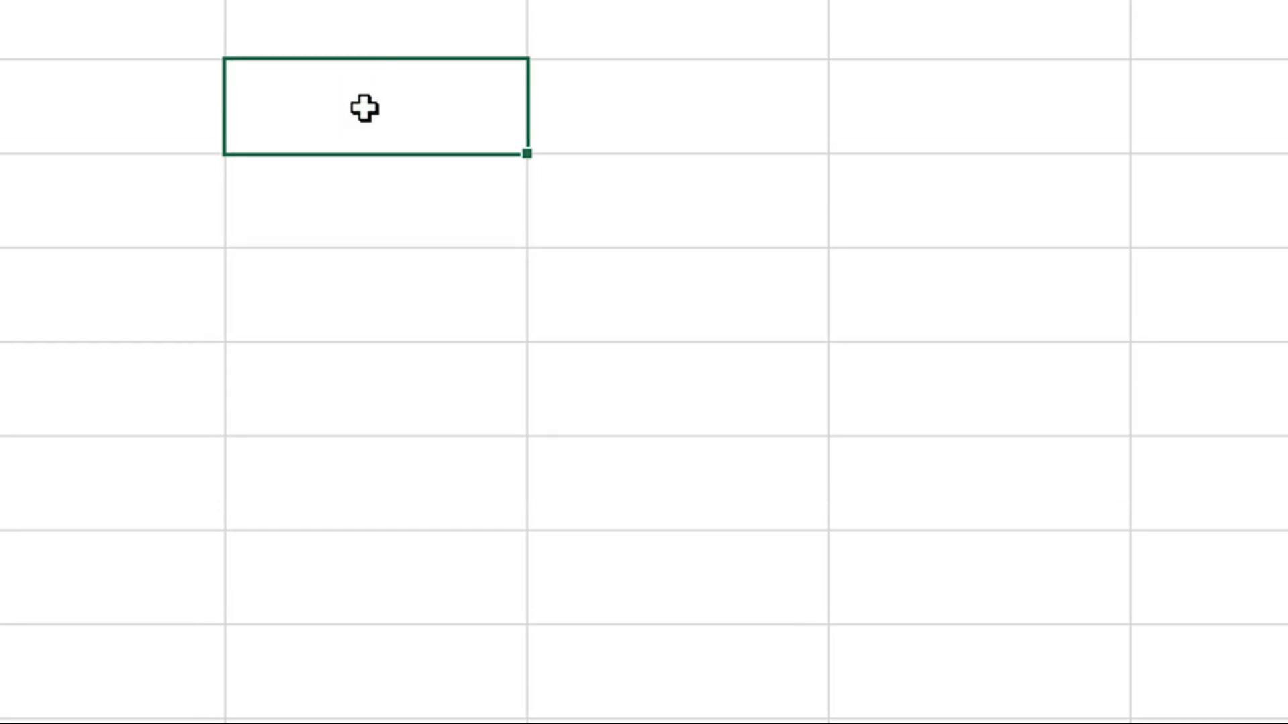
type("45")
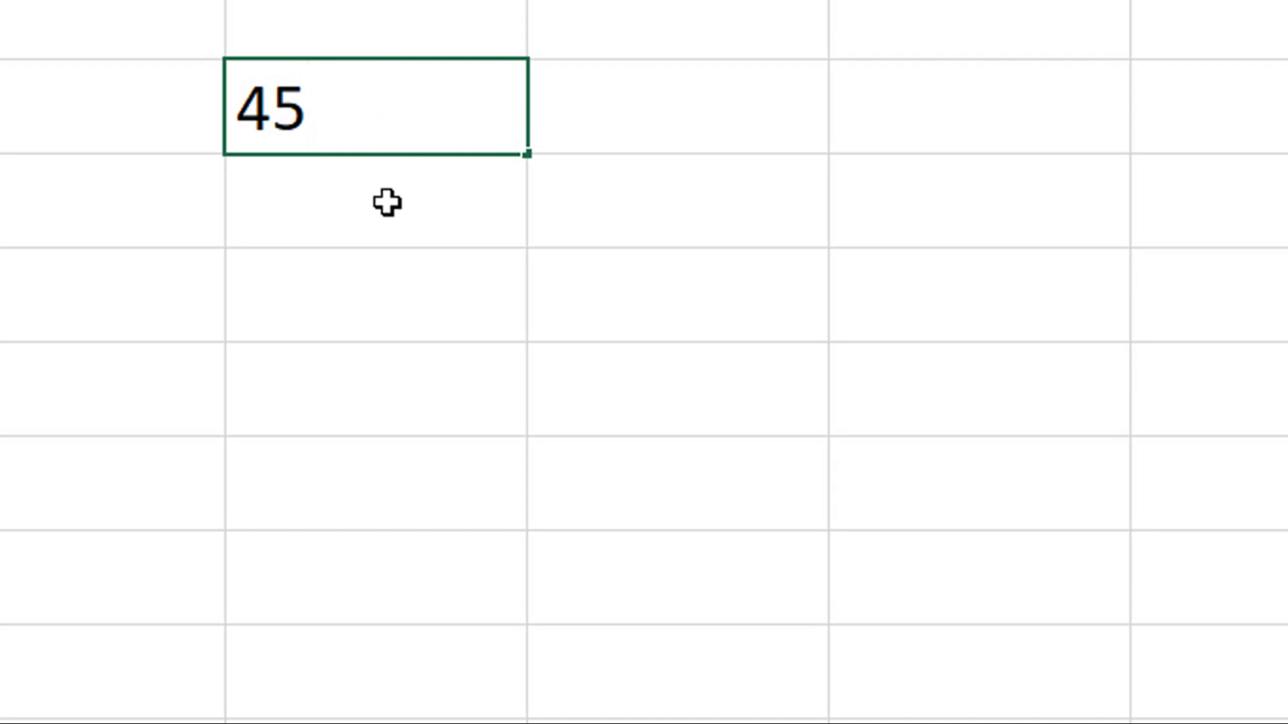
left_click(388, 205)
type("55")
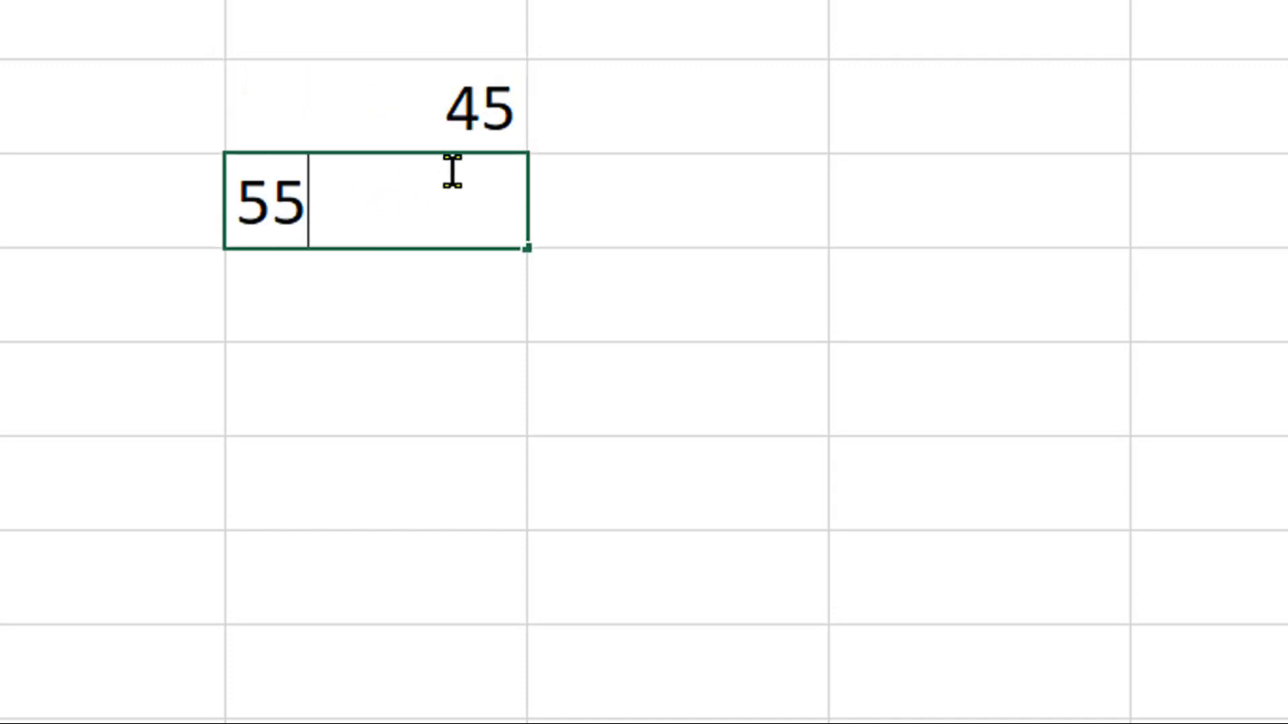
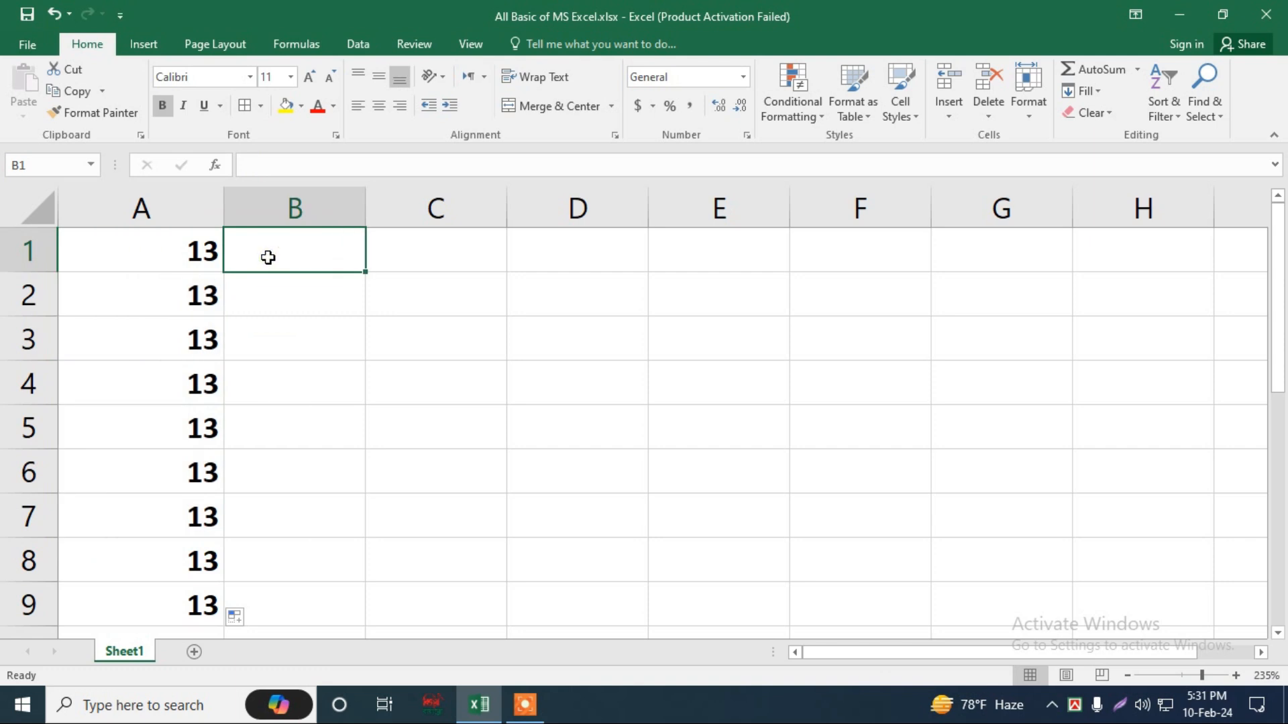
Enter 1 in B1 and 2 in B2, and fill the series down to cell B9
key("Return")
type("2")
left_click_drag(345, 250, 349, 621)
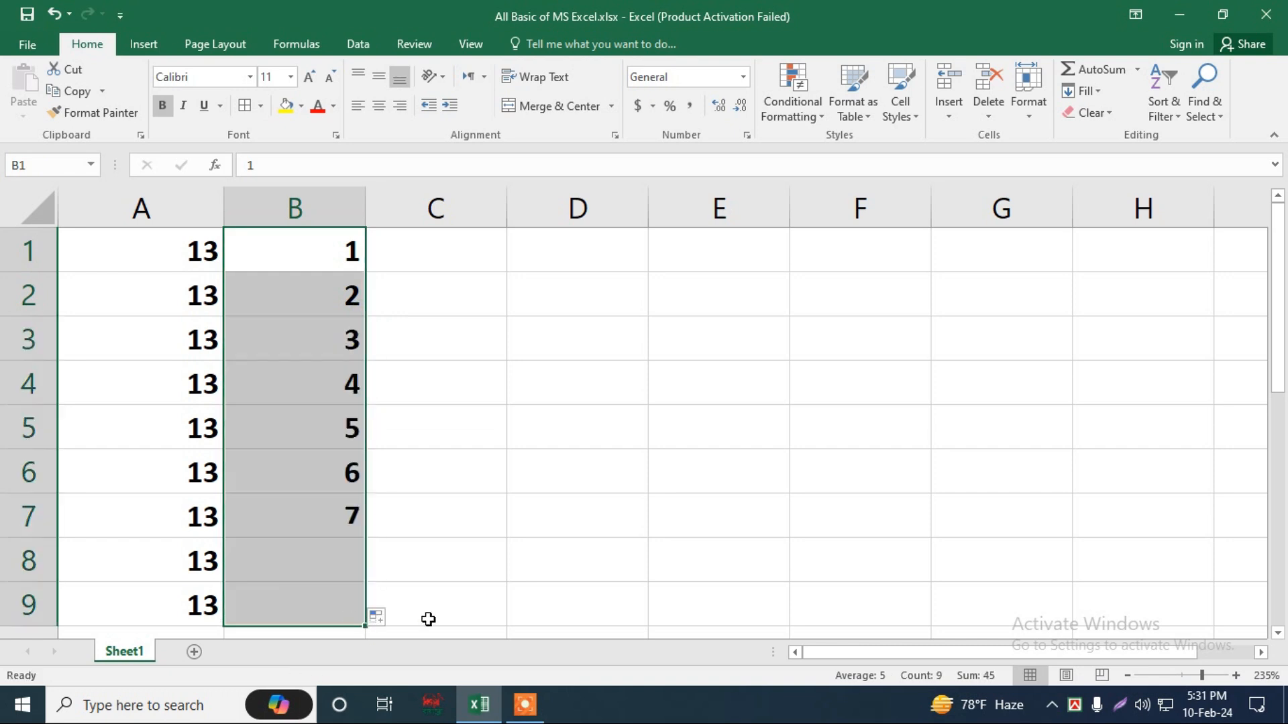
Multiply A1 by B1 in cell C1 with the formula =A1*B1, and fill it down to C9
left_click(428, 253)
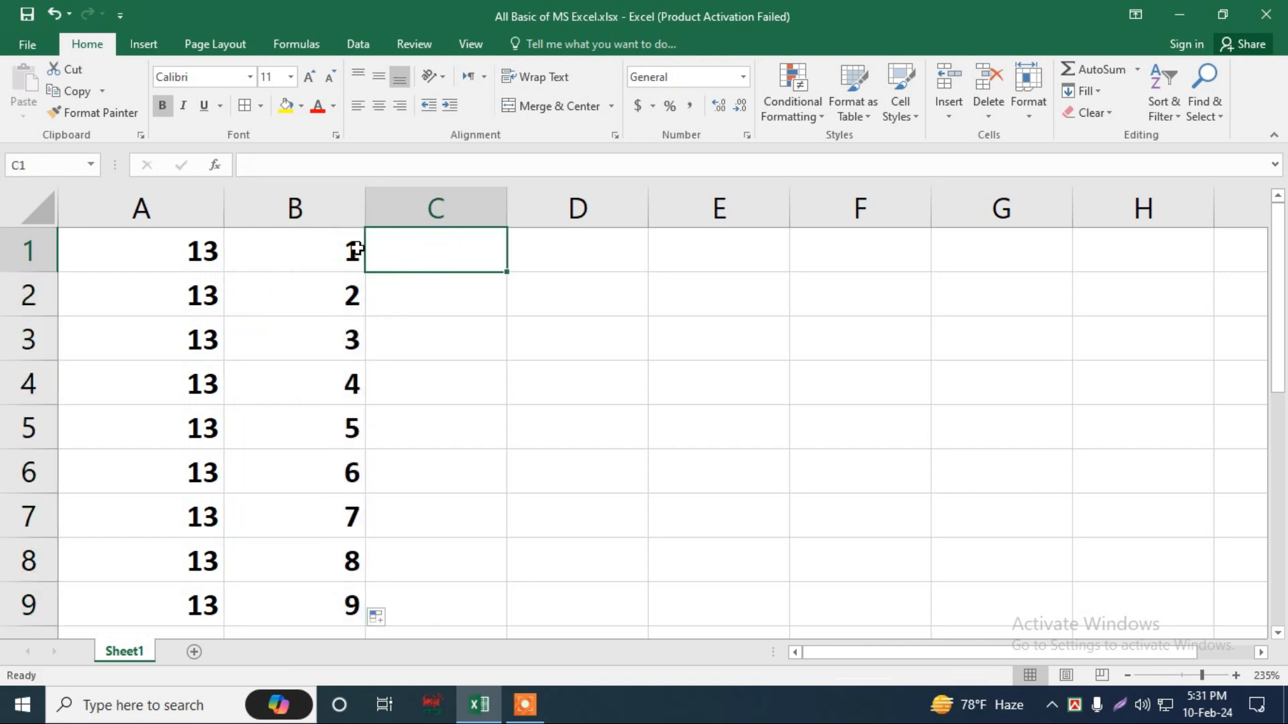
type("=")
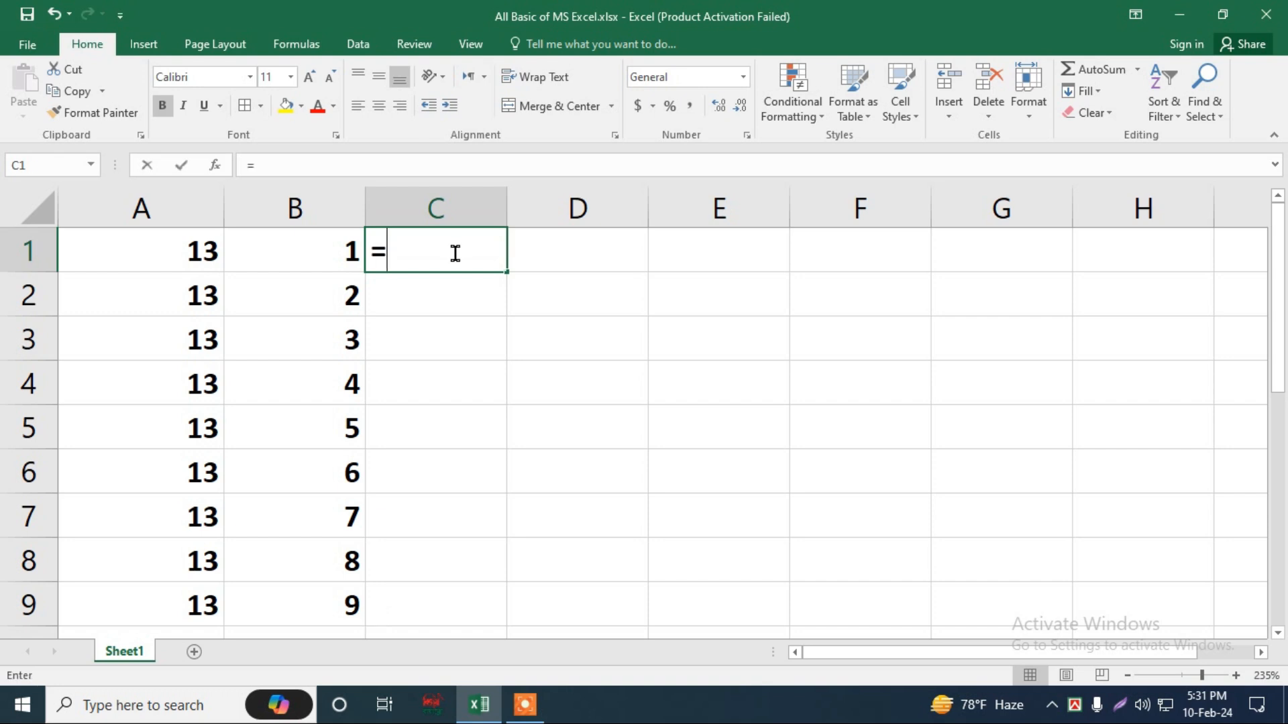
left_click(198, 253)
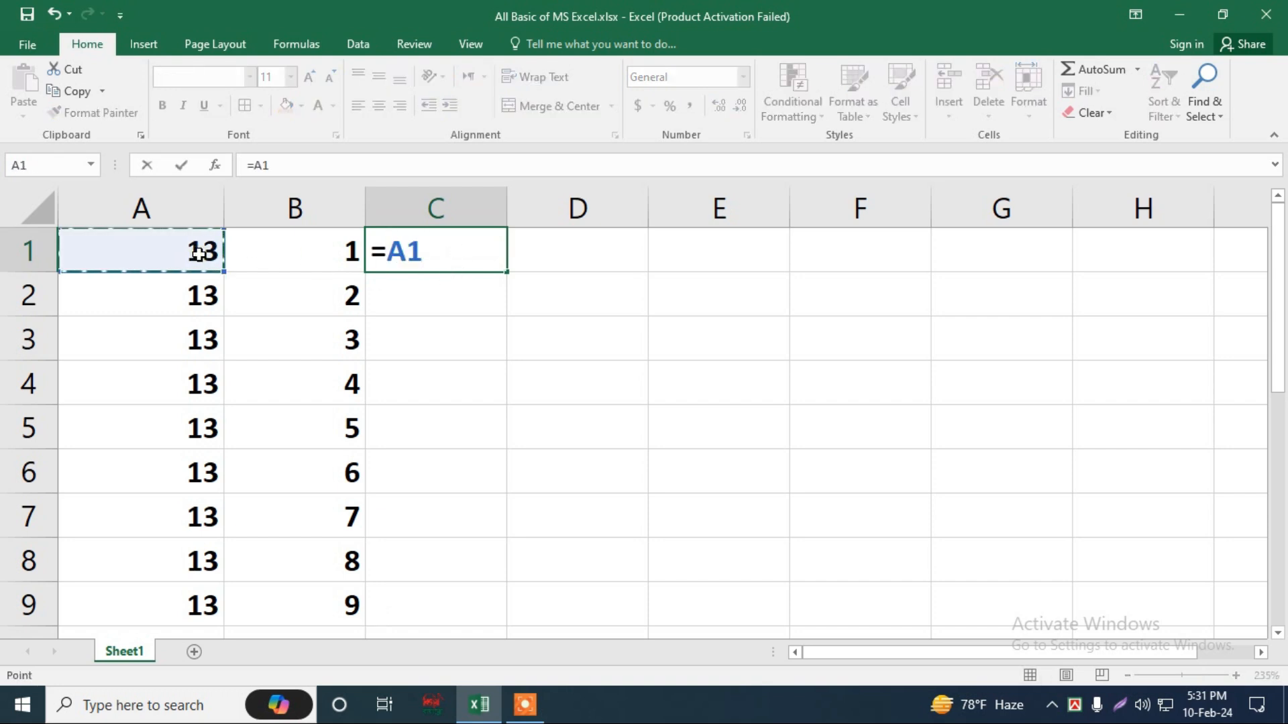
type("*")
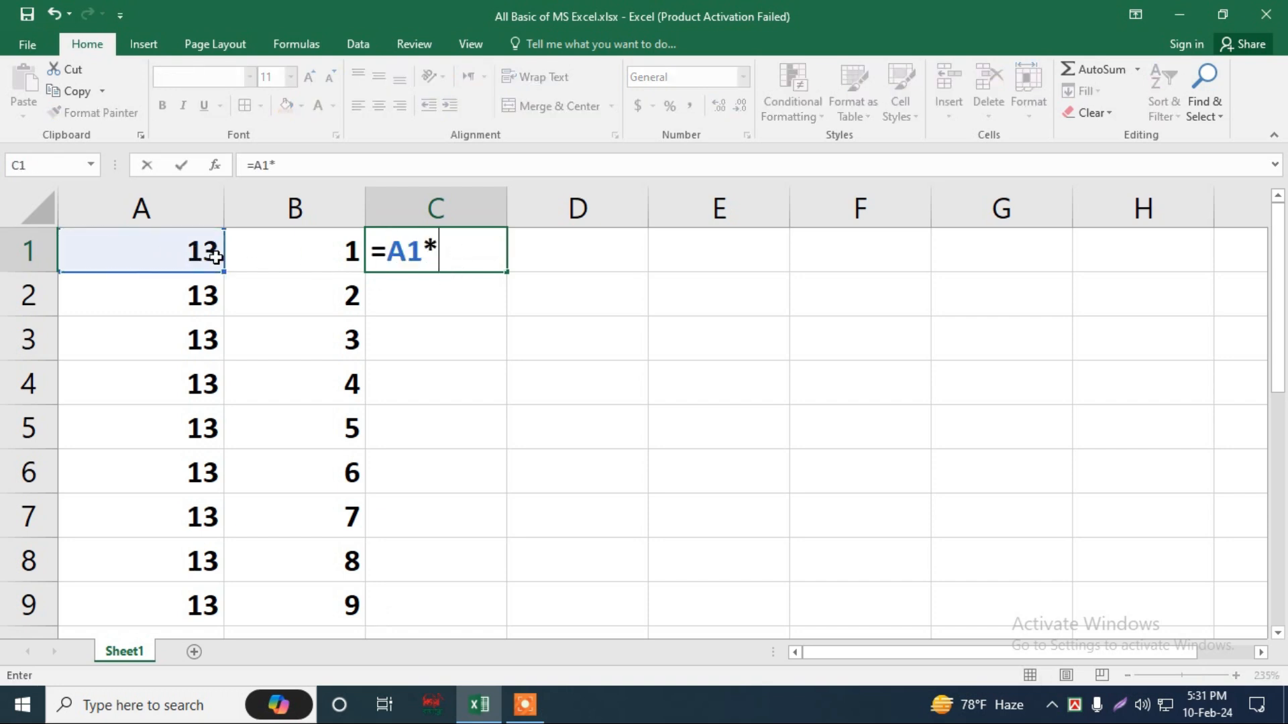
left_click(335, 251)
key("Return")
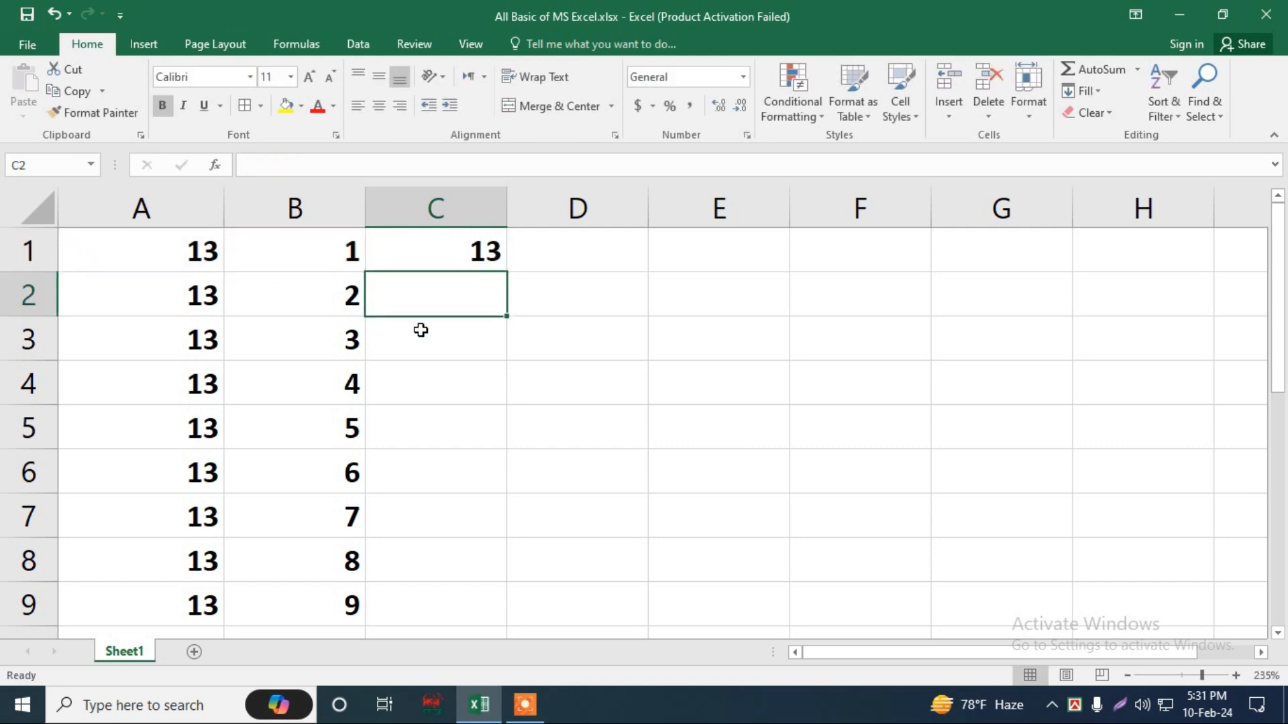
left_click(480, 248)
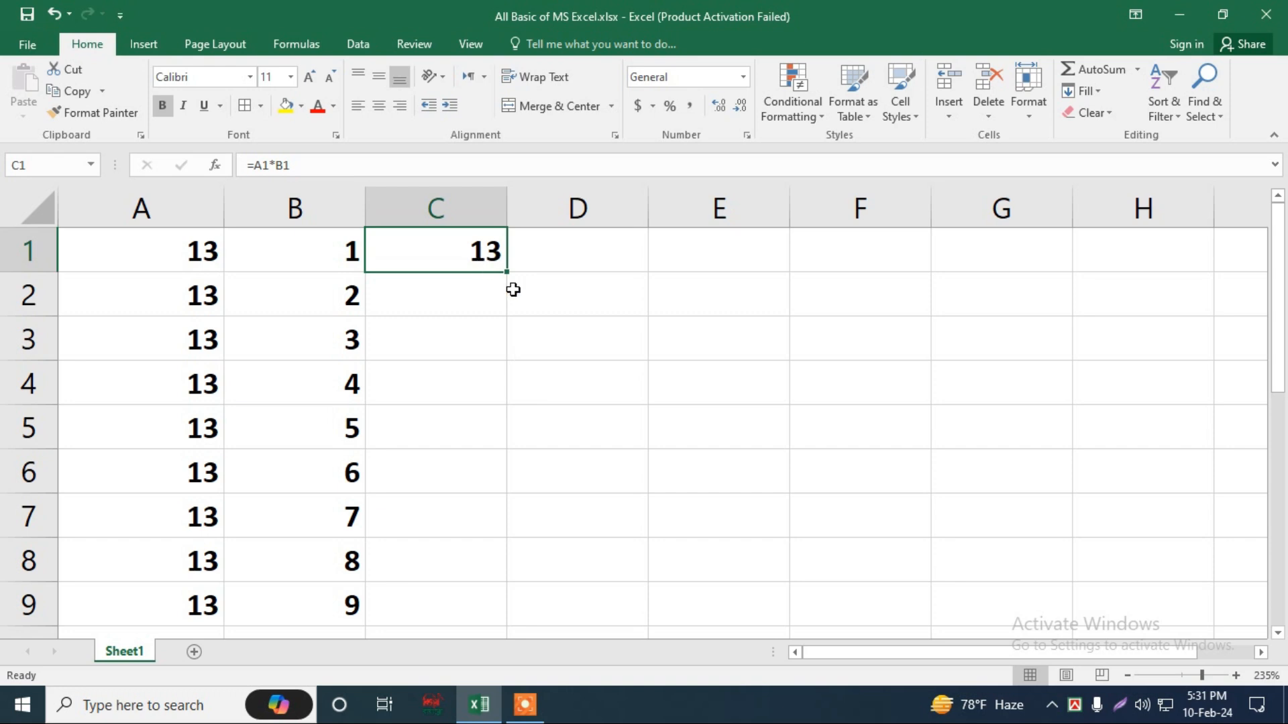
left_click_drag(509, 274, 512, 624)
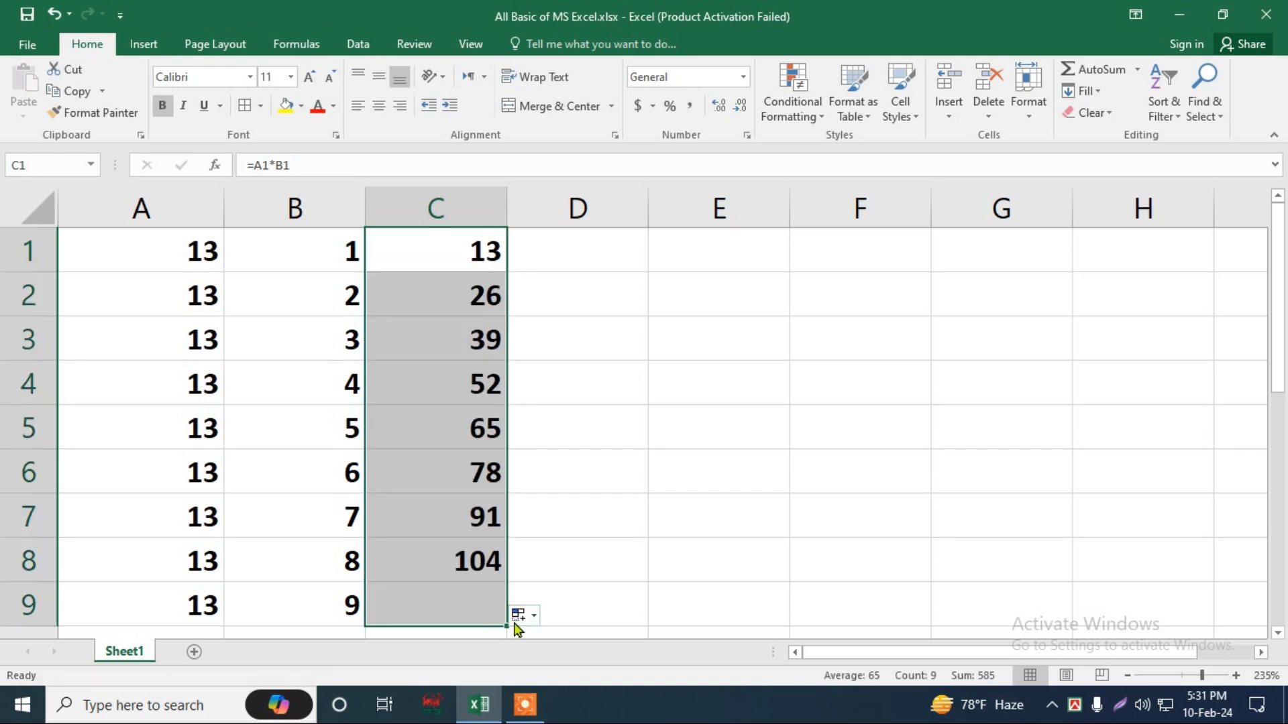
Divide A1 by B1 in cell D1 with the formula =A1/B1, and fill it down to D9
left_click(566, 256)
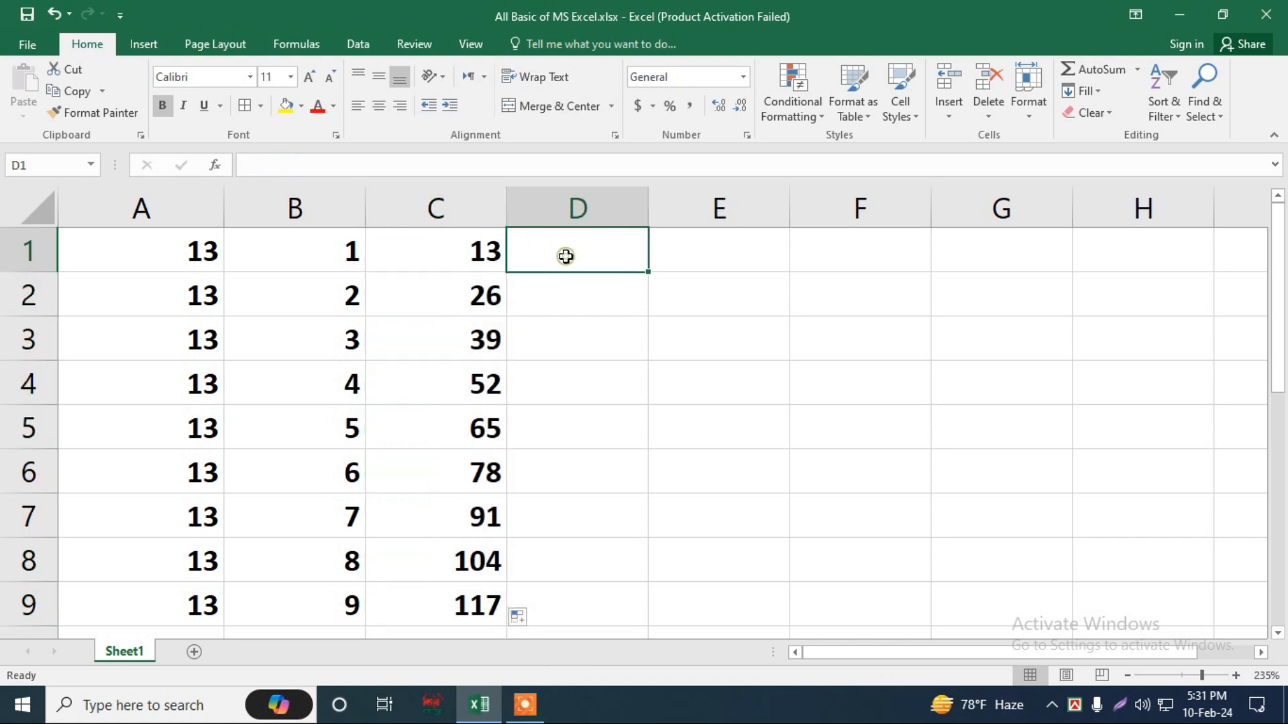
type("=")
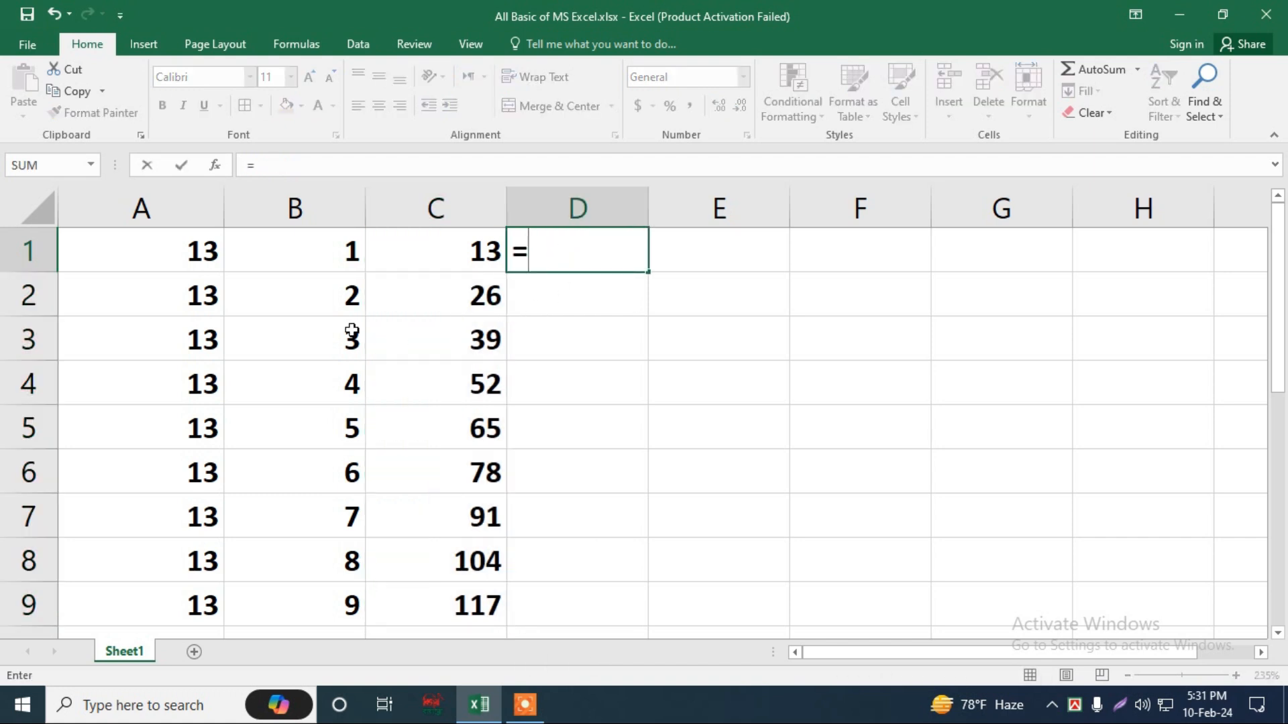
left_click(179, 250)
type("/")
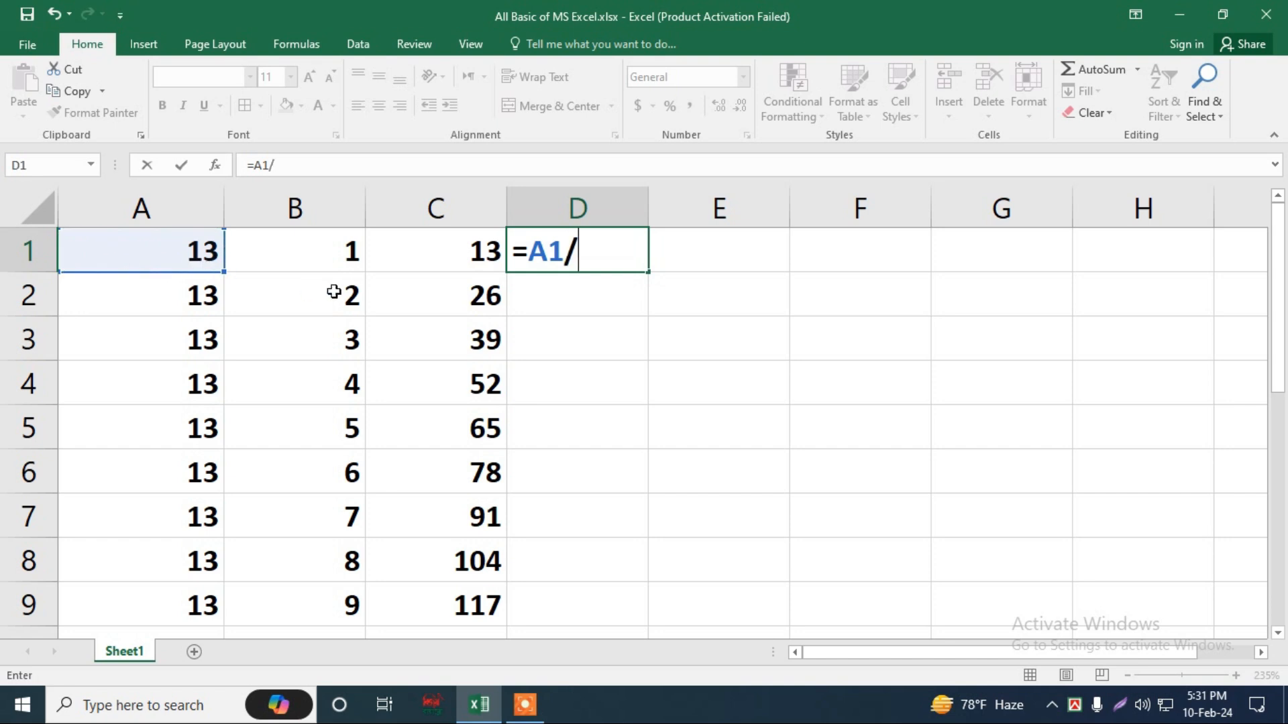
left_click(339, 252)
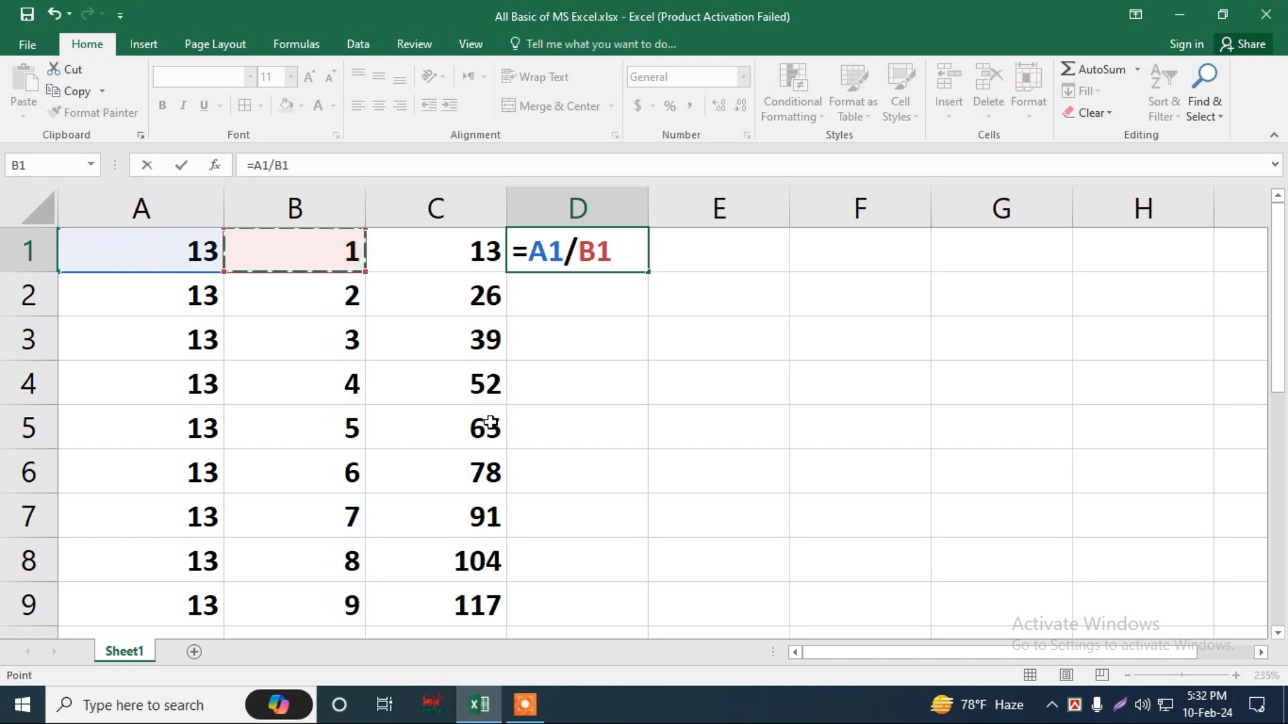
key("Return")
left_click(624, 259)
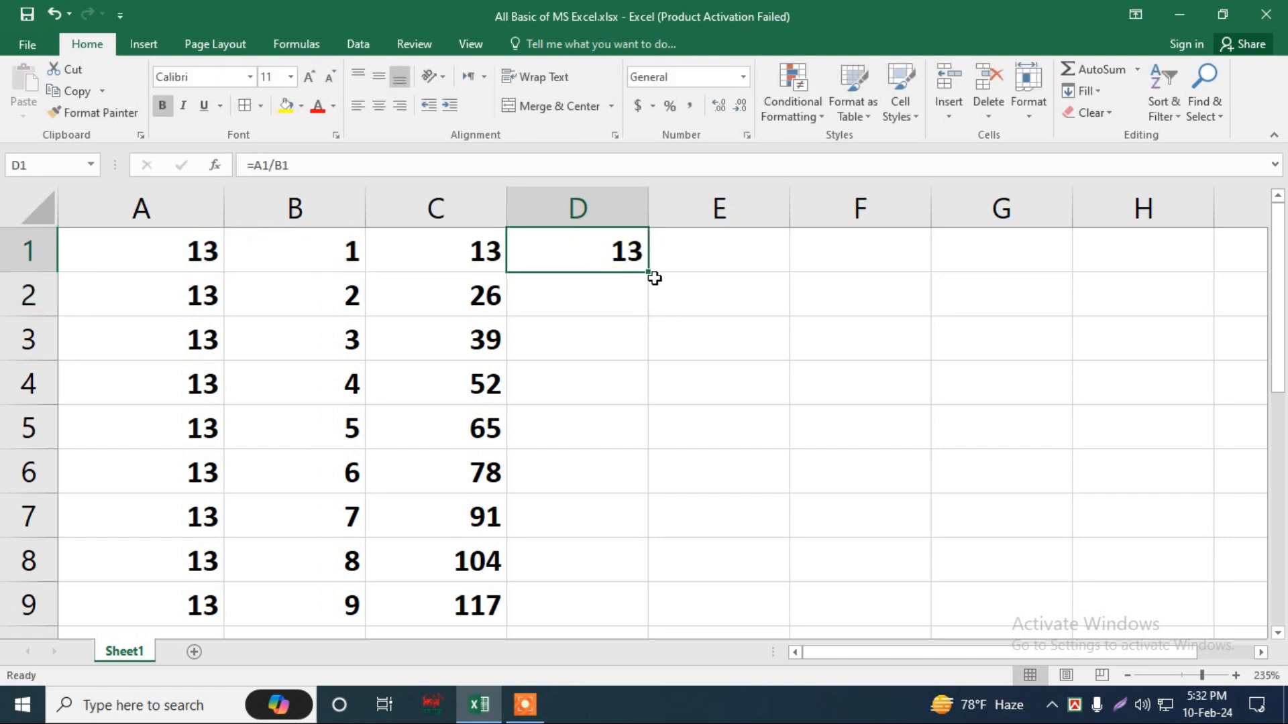
left_click_drag(652, 271, 635, 597)
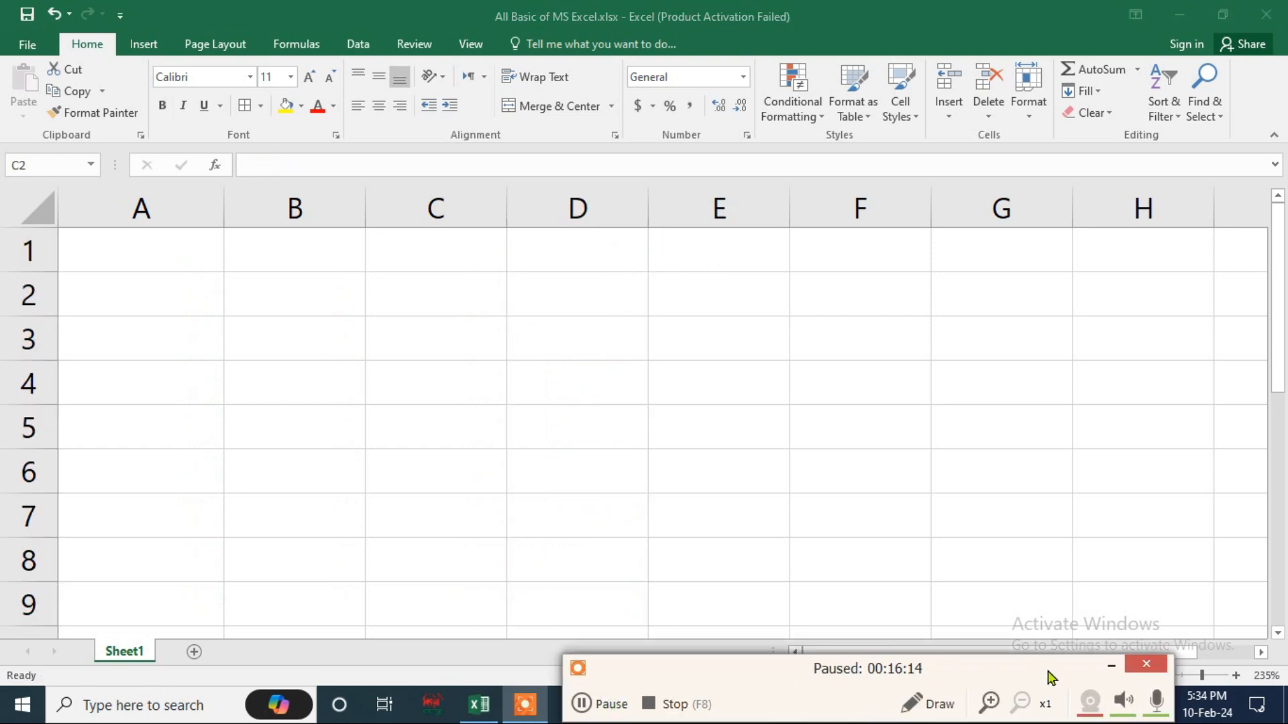
key("F9")
left_click(1113, 665)
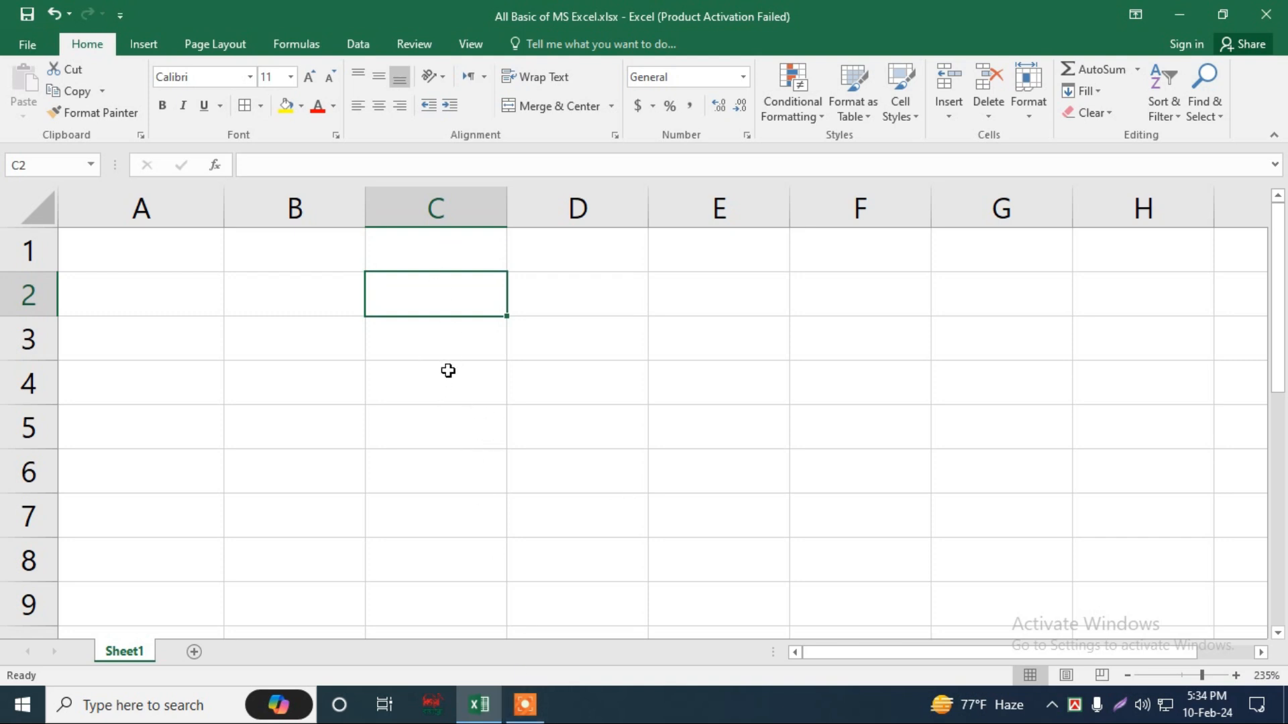
Enter 457 in cell A1 and 4574857 in cell A3
scroll(446, 510, "up", 4, "ctrl")
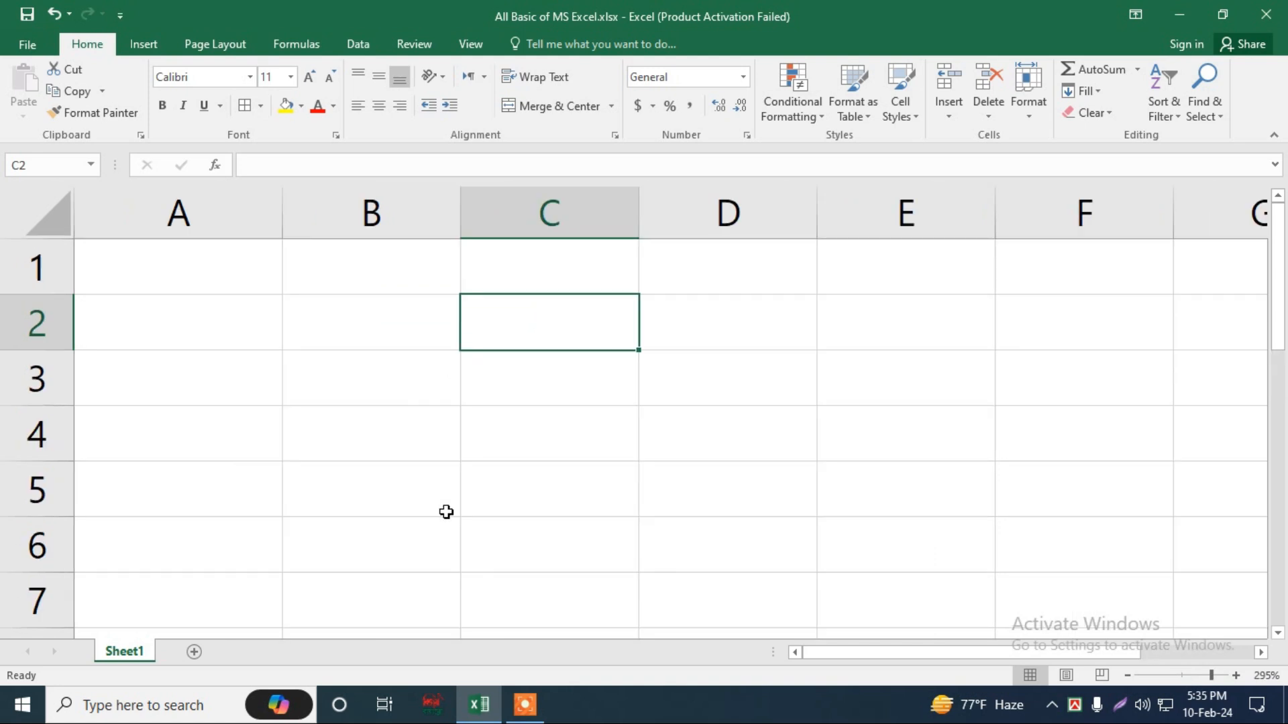
left_click(211, 278)
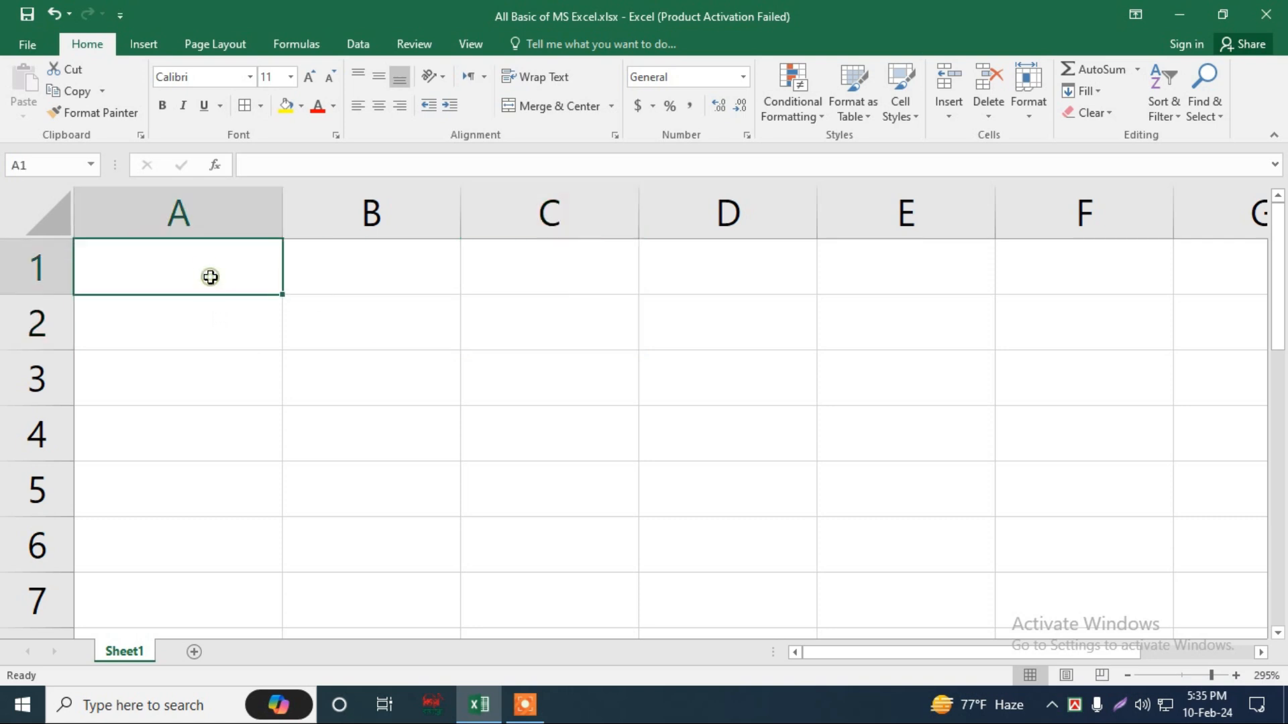
type("457")
left_click(177, 389)
type("457485")
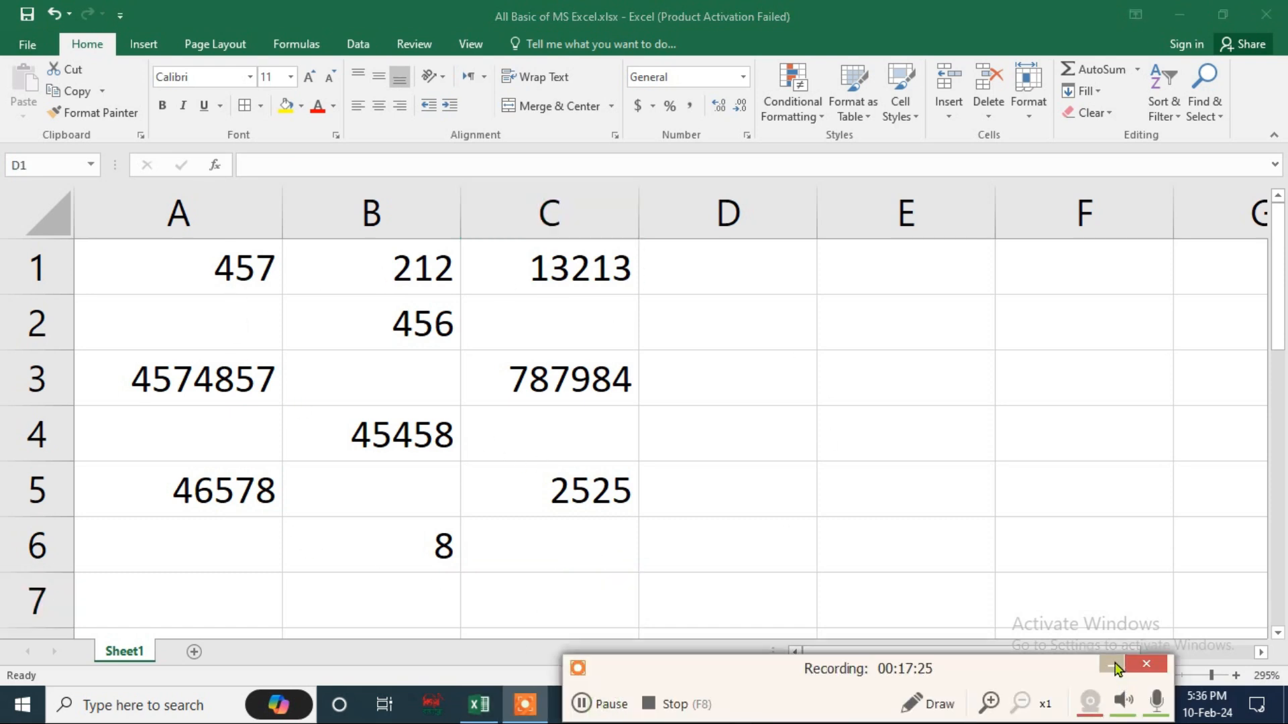
left_click(683, 279)
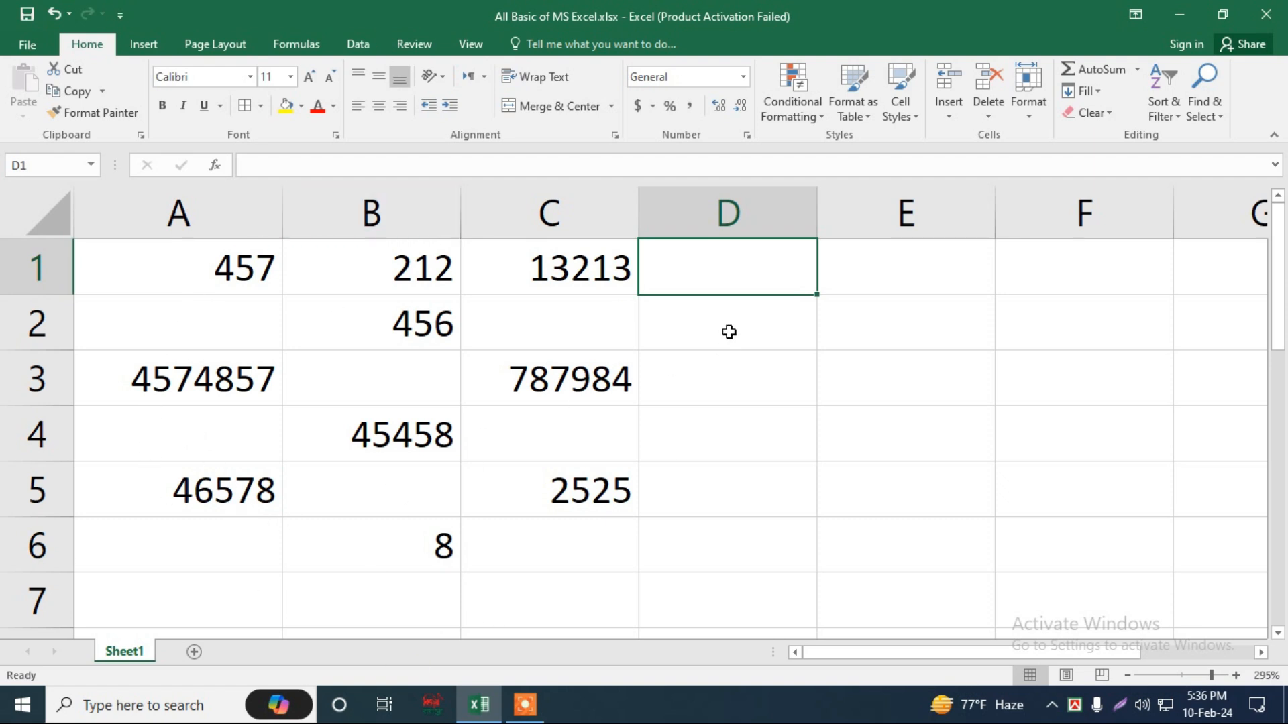
left_click(260, 261)
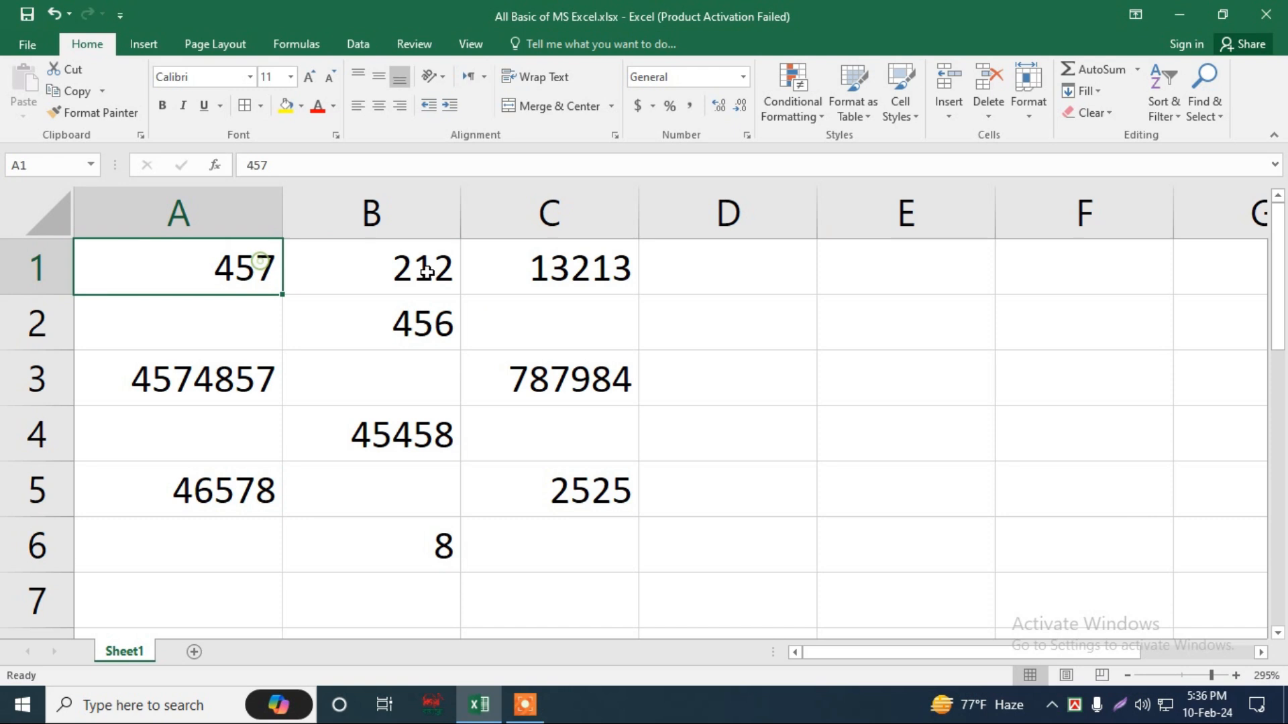
left_click(423, 265)
left_click(534, 270)
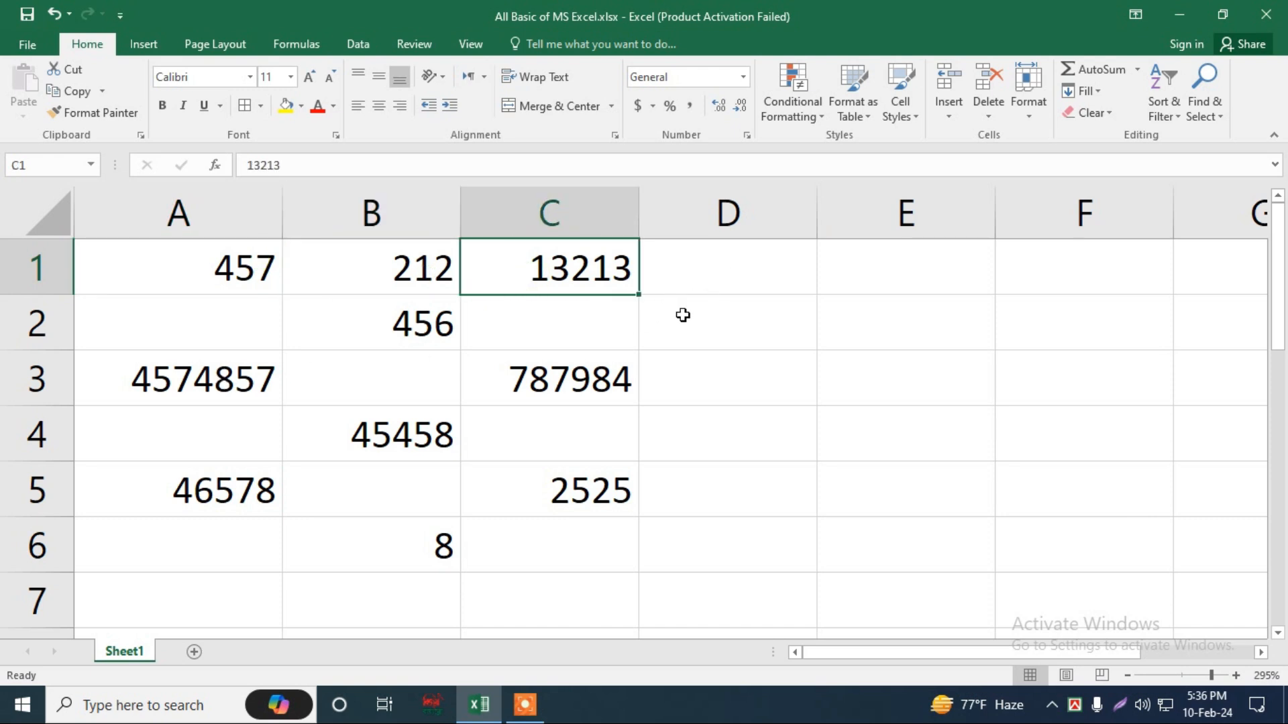
Add up the numbers in A1:C6 with a SUM formula in cell D1
left_click(739, 273)
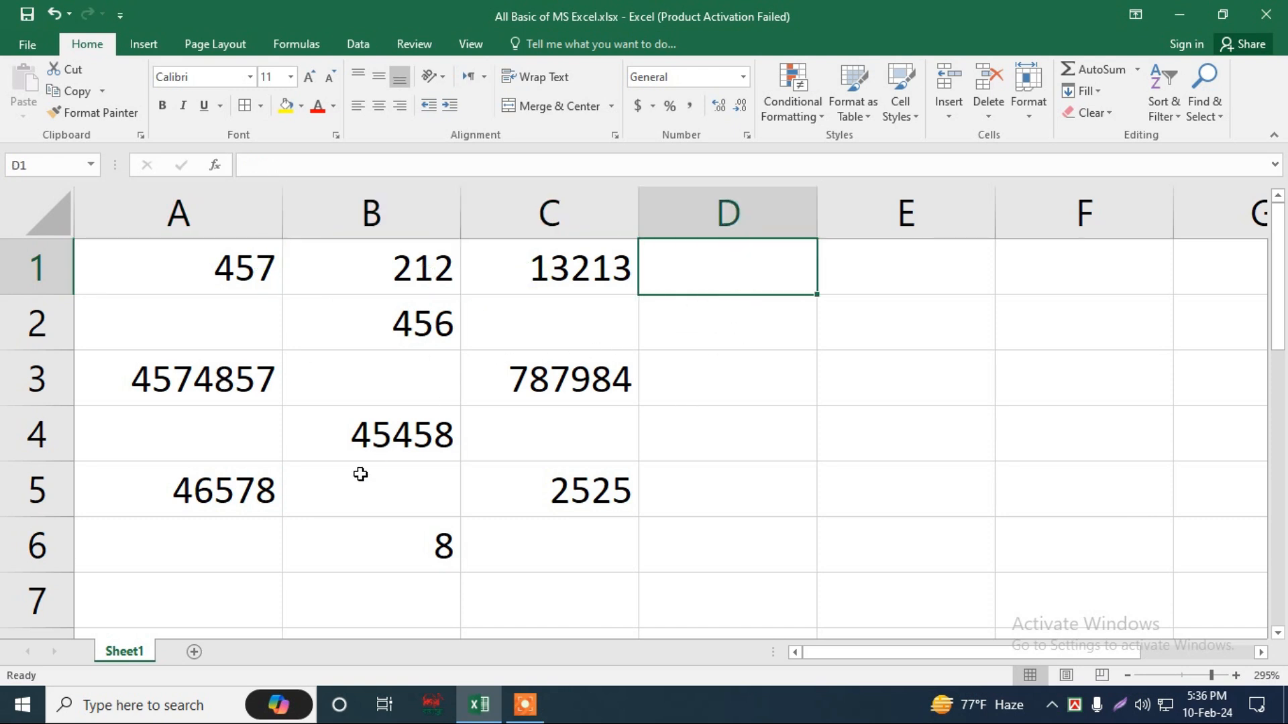
double_click(716, 267)
type("=")
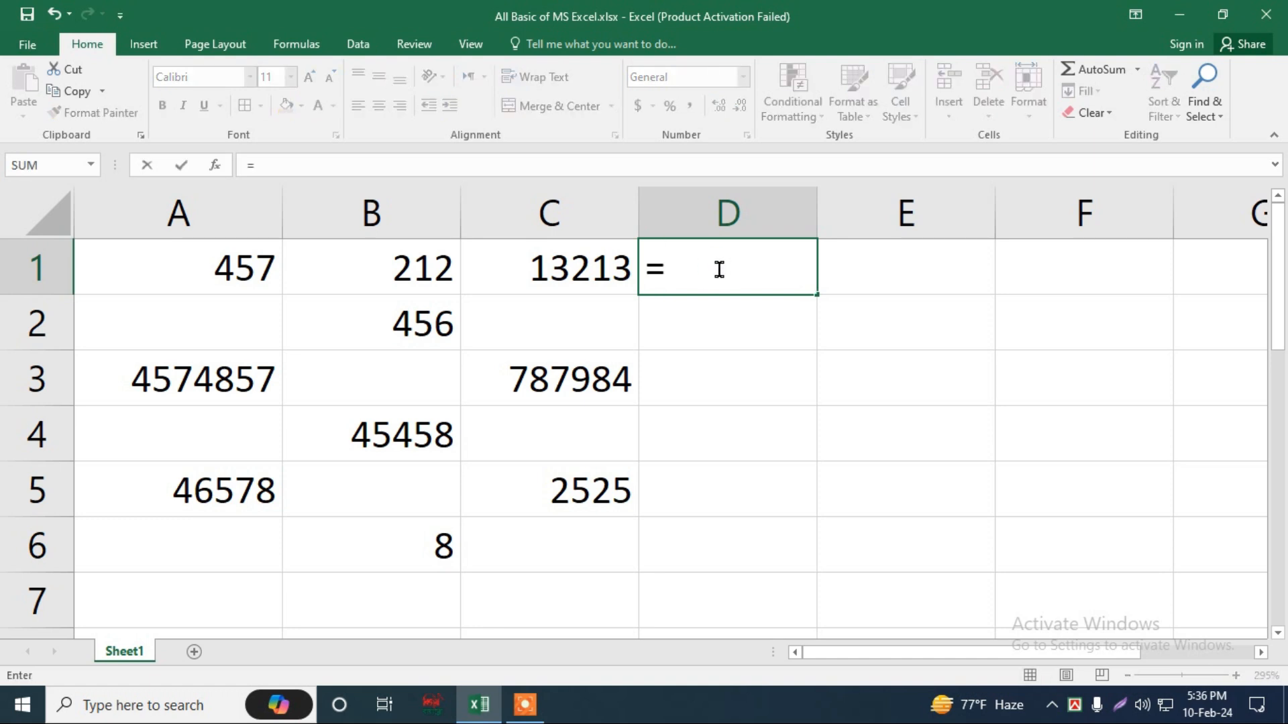
type("sum")
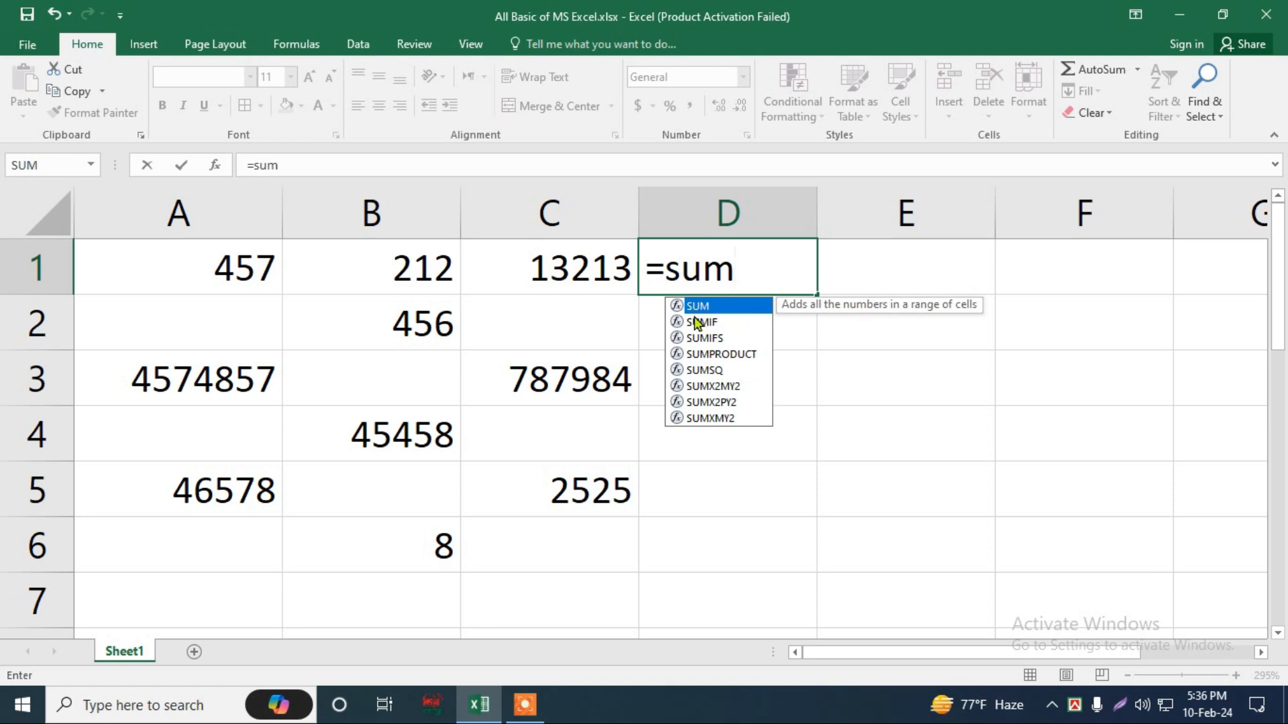
double_click(706, 307)
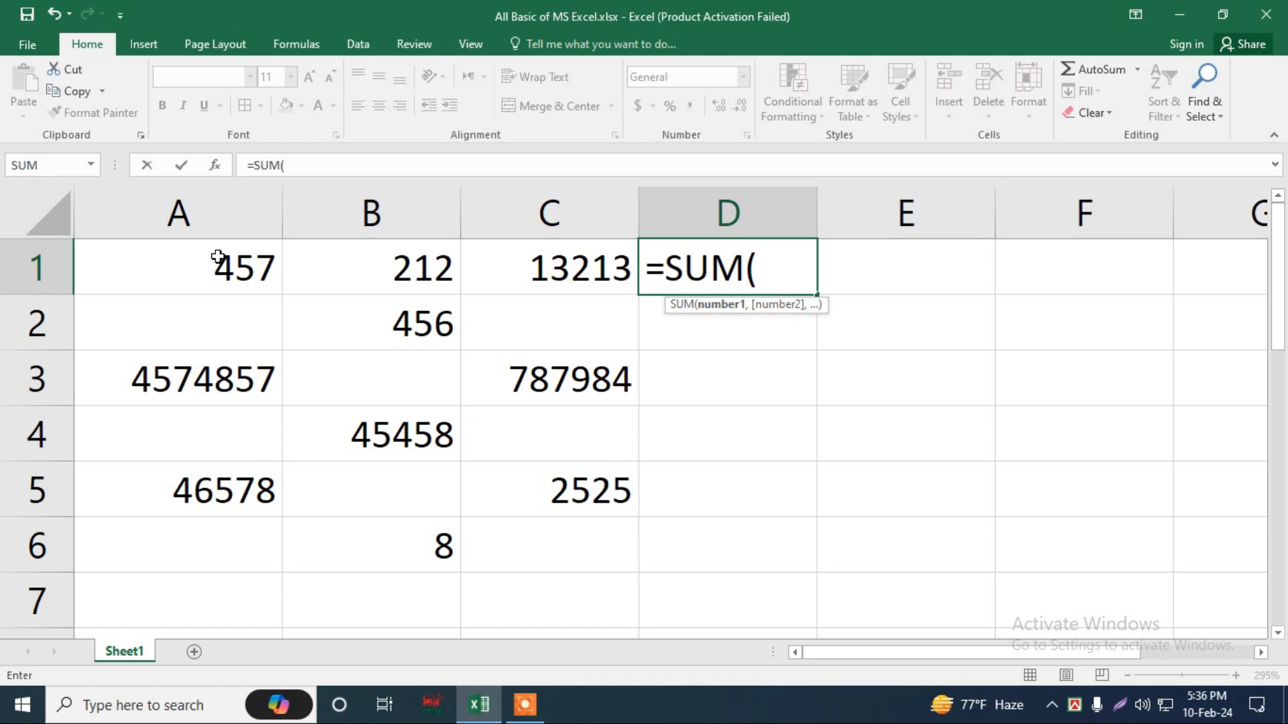
left_click_drag(208, 264, 546, 535)
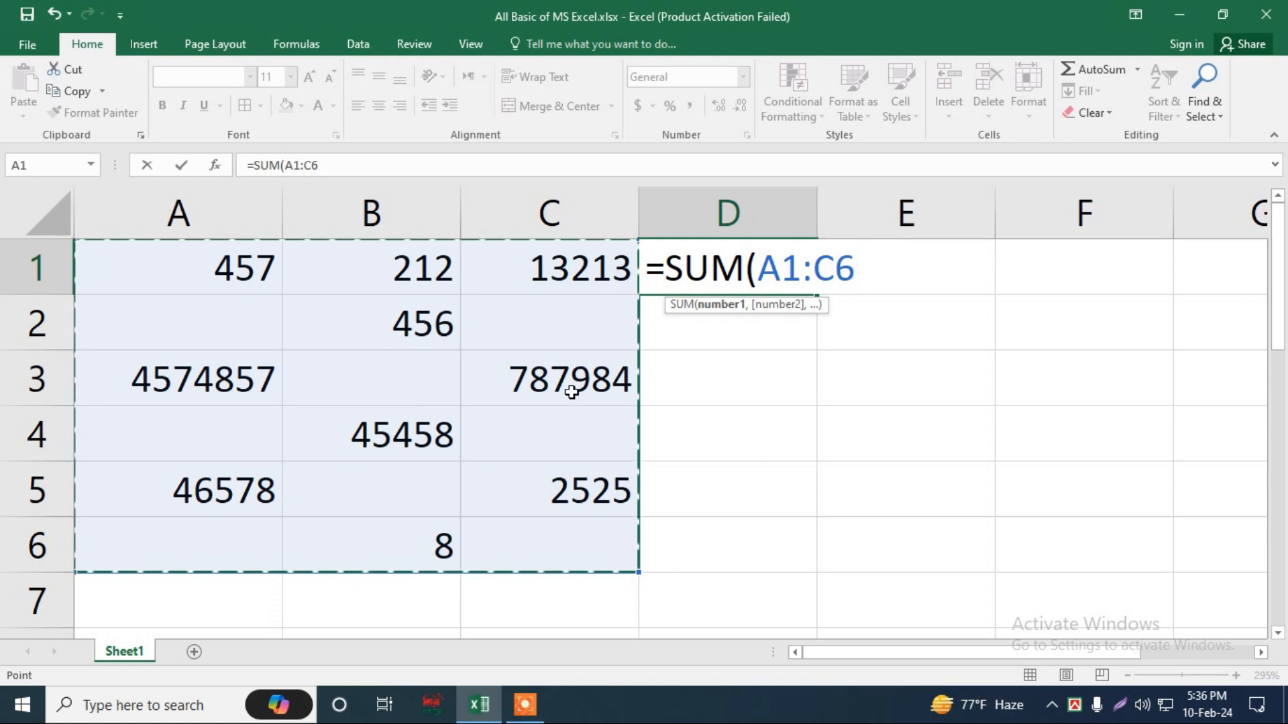
left_click_drag(183, 267, 633, 530)
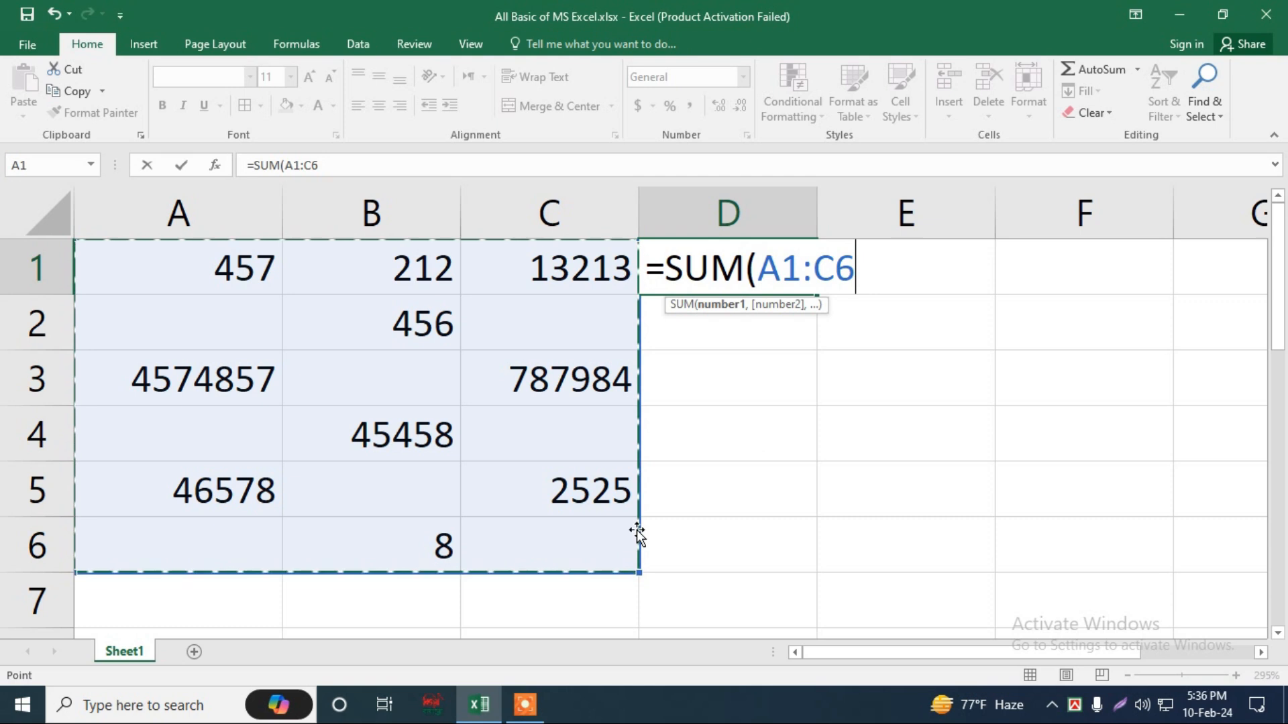
key("Return")
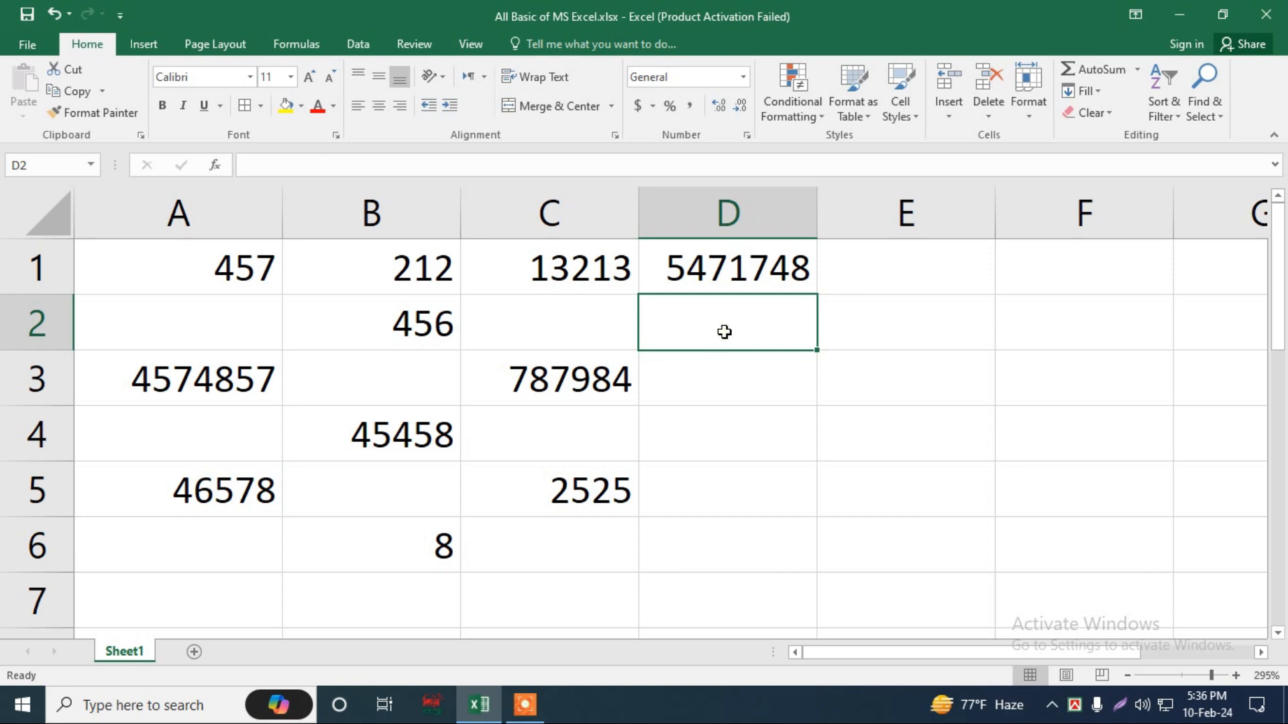
Multiply together the numbers in A1:C6 with a PRODUCT formula in cell D2
type("=p")
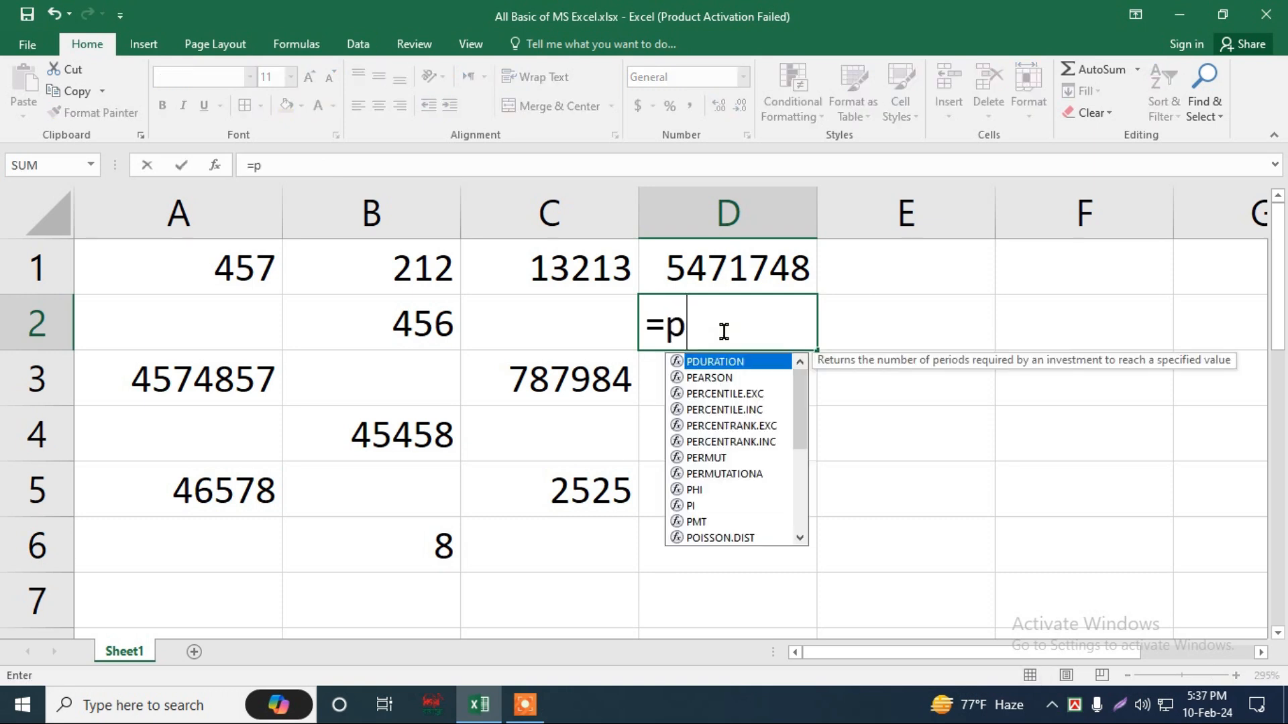
type("ro")
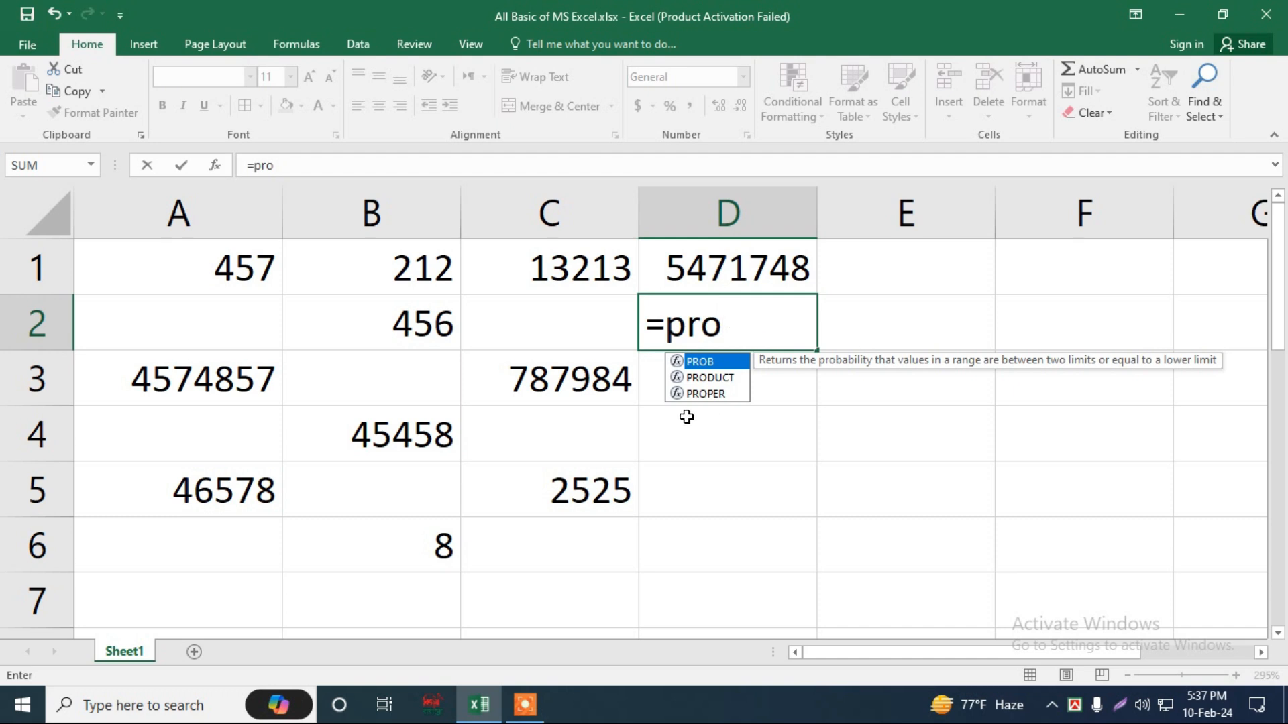
double_click(719, 384)
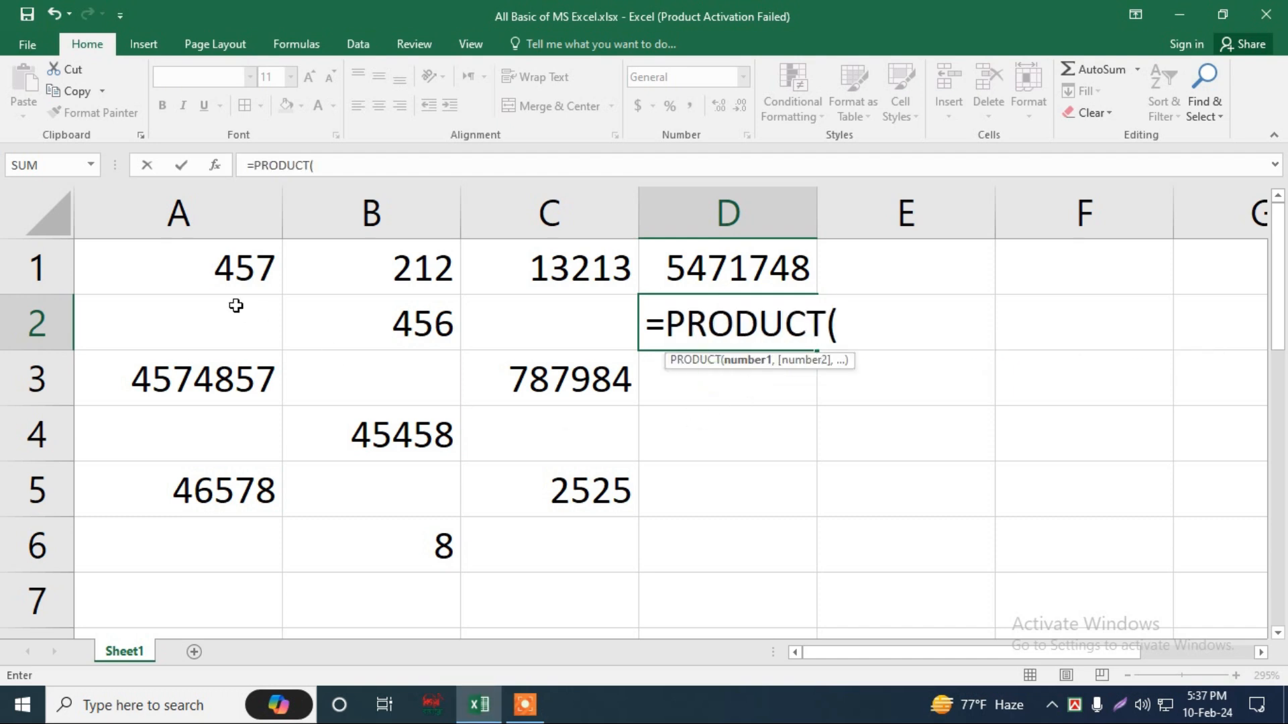
left_click(231, 285)
left_click_drag(231, 285, 552, 512)
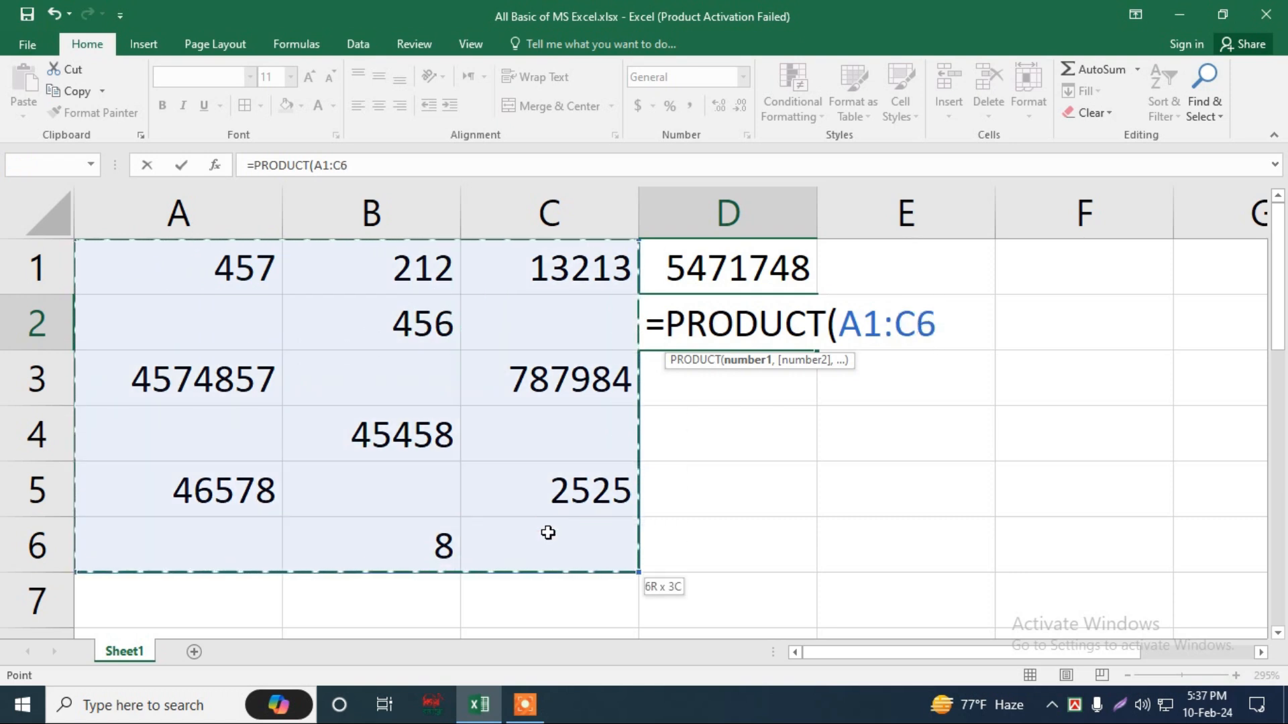
key("Return")
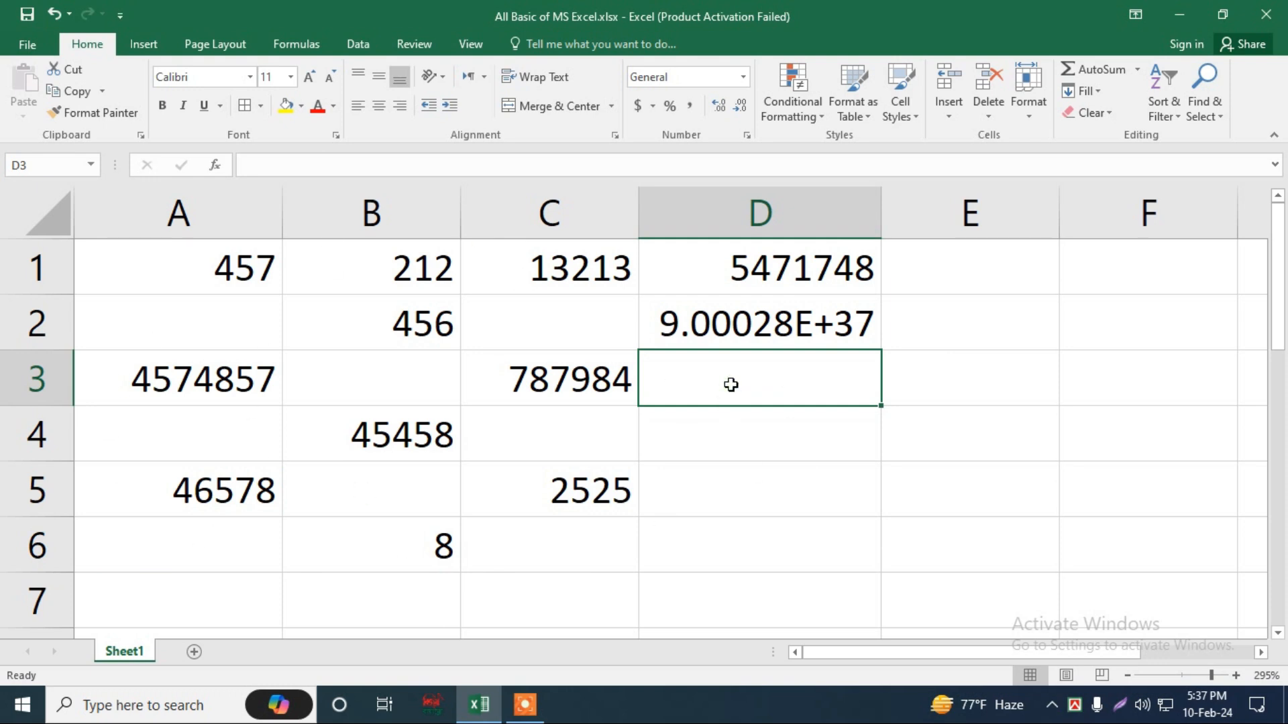
Calculate the average of the numbers in A1:C6 with an AVERAGE formula in cell D3
type("=av")
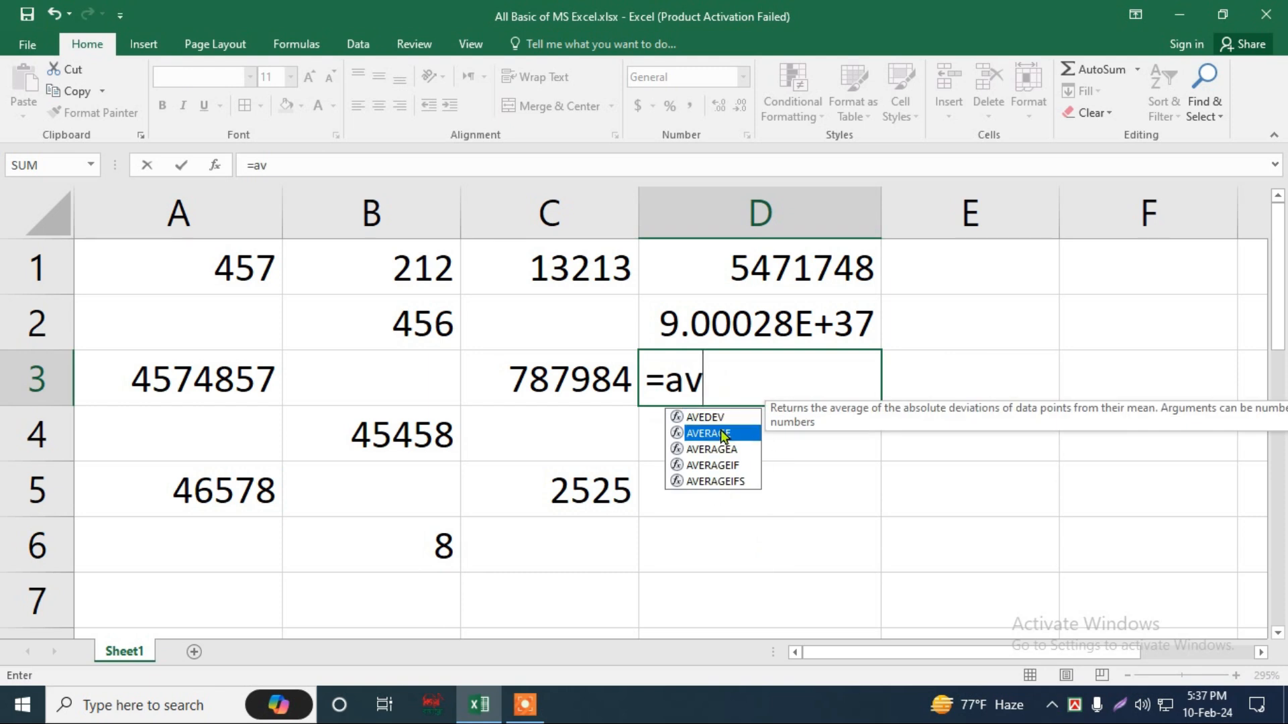
double_click(708, 433)
left_click_drag(164, 260, 526, 517)
key("Return")
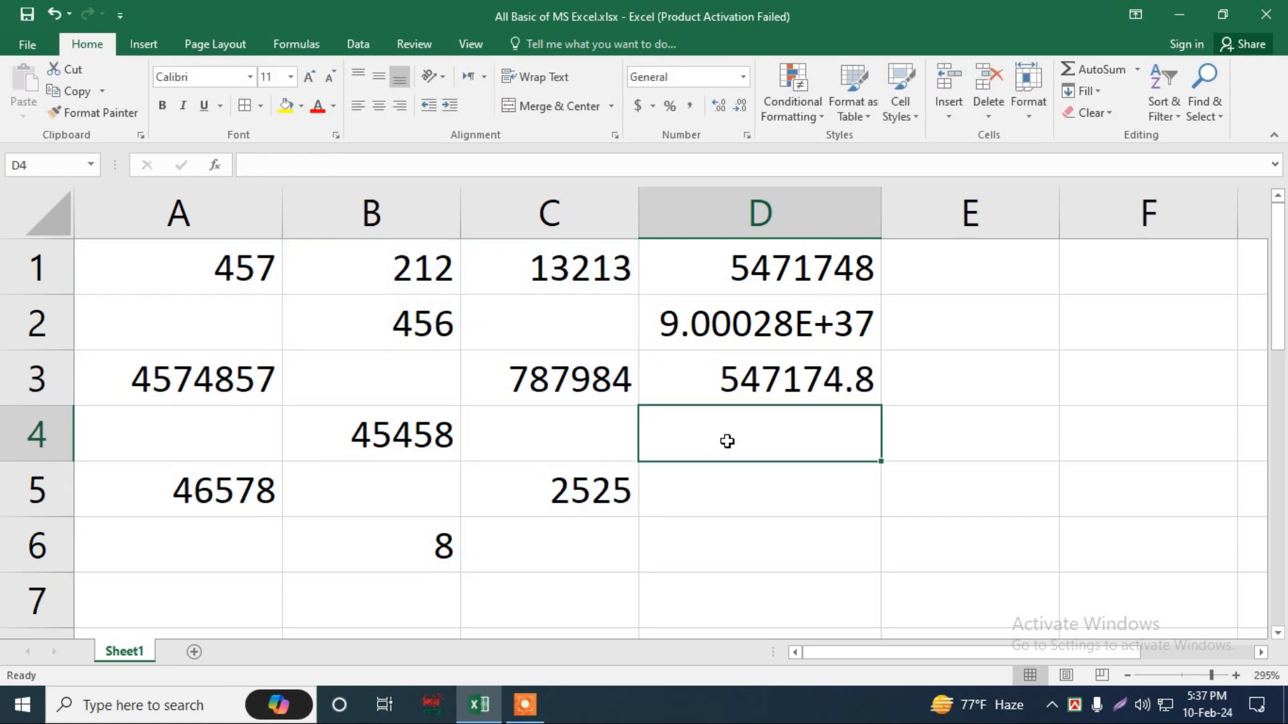
Find the largest number in A1:C6 with a MAX formula in cell D4
type("=ma")
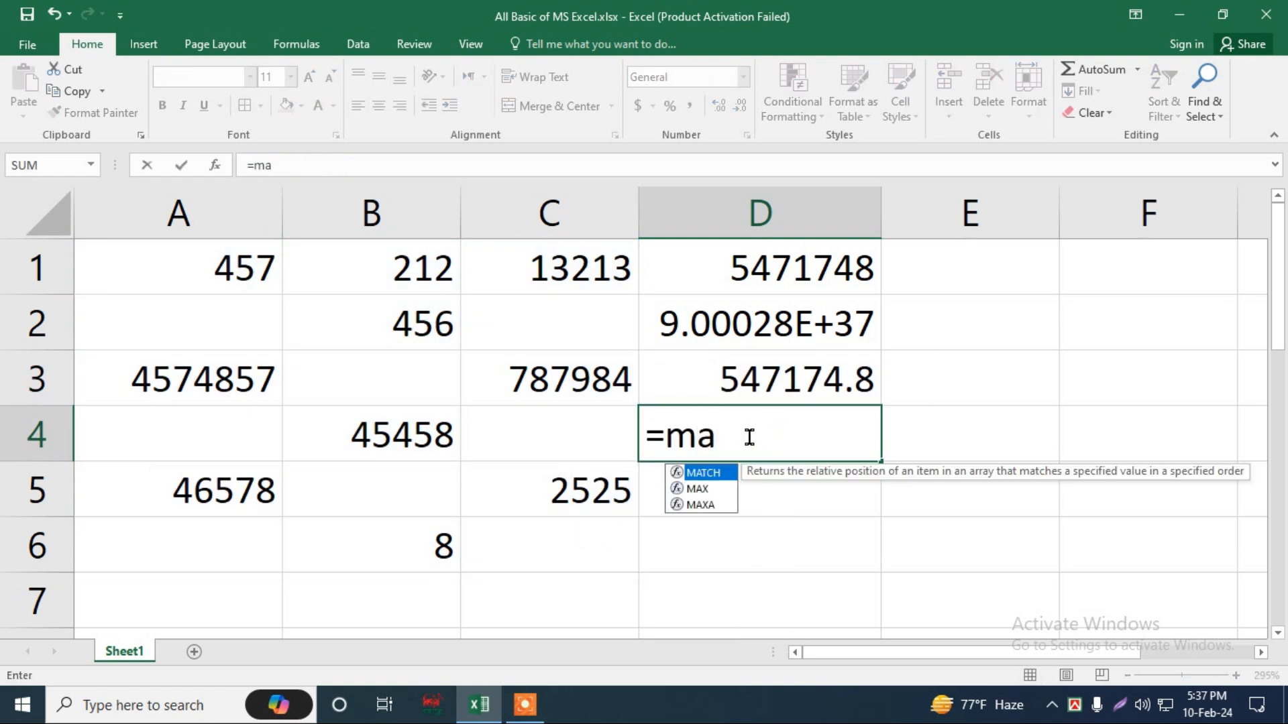
type("x")
key("Tab")
left_click_drag(119, 265, 554, 544)
key("Return")
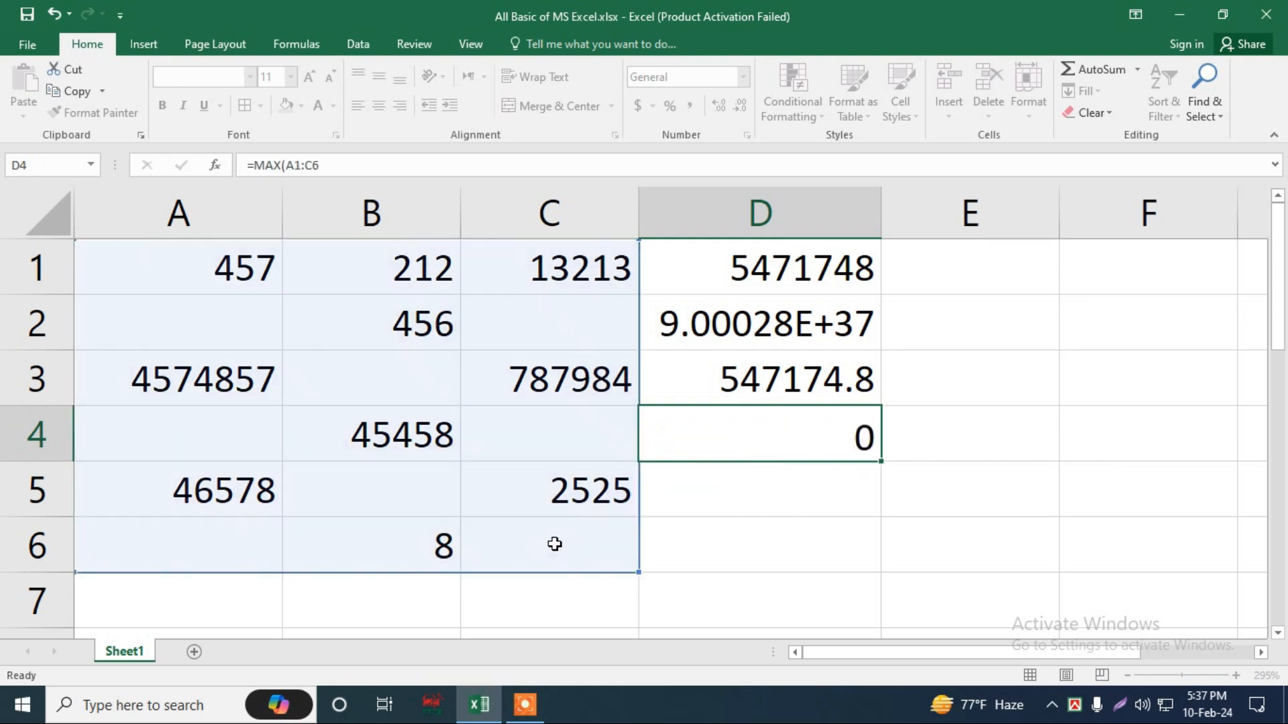
key("Return")
Find the smallest number in A1:C6 with a MIN formula in cell D5
type("=")
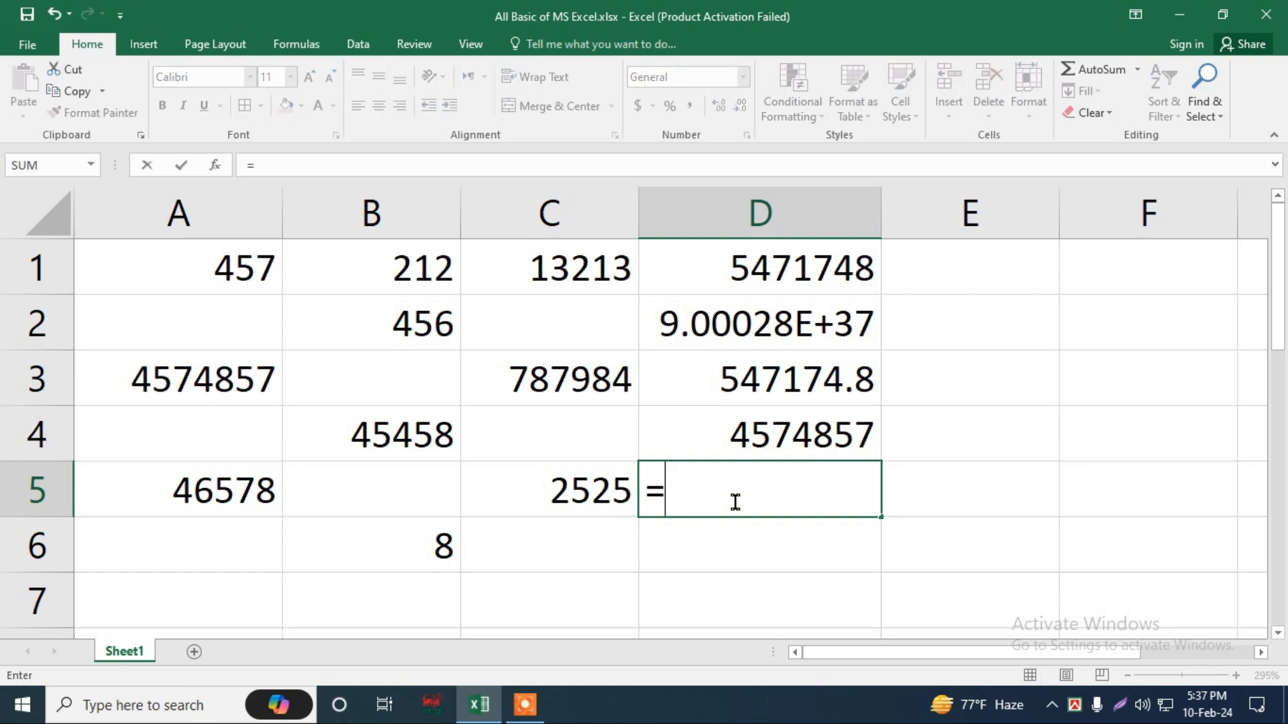
type("min")
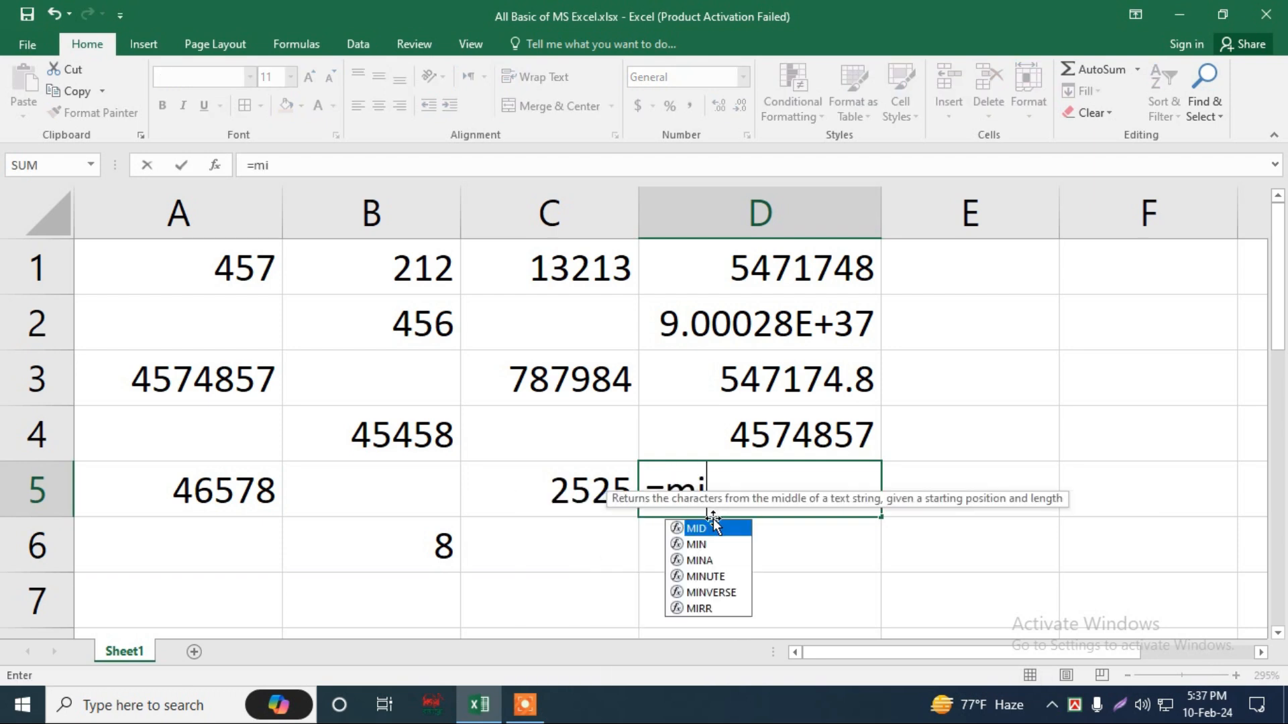
double_click(723, 535)
left_click_drag(250, 244, 522, 544)
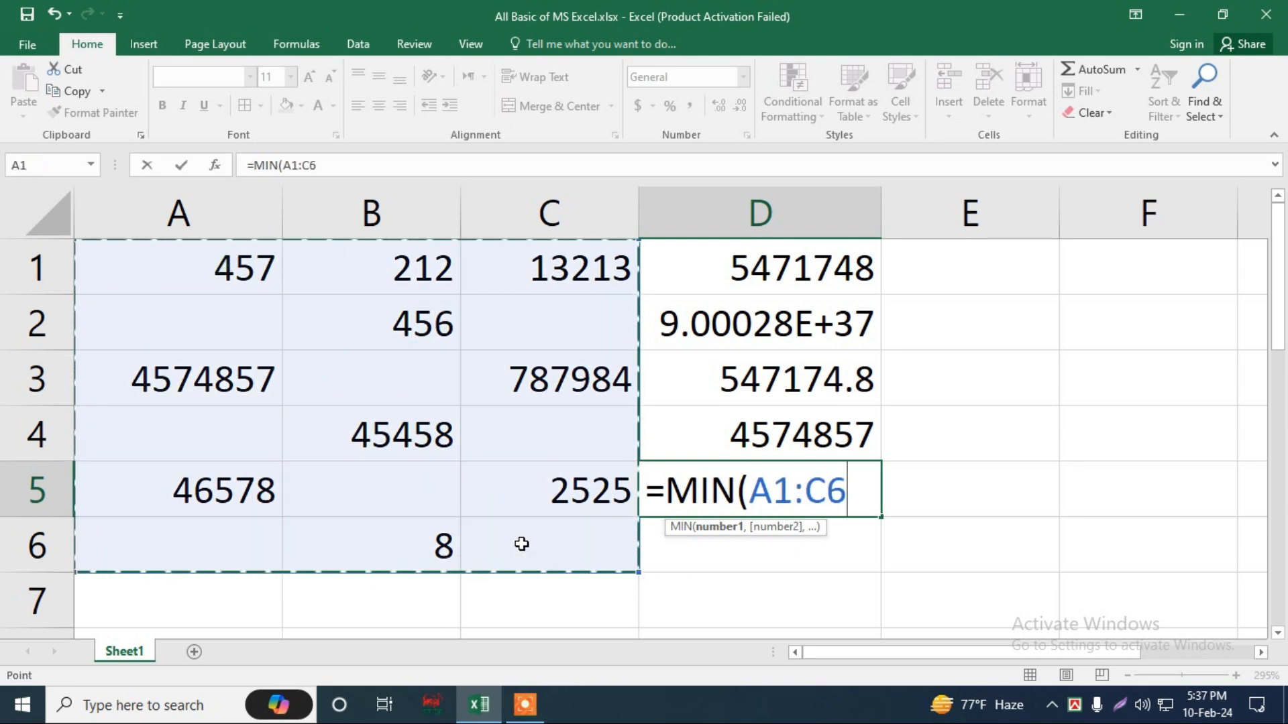
key("Return")
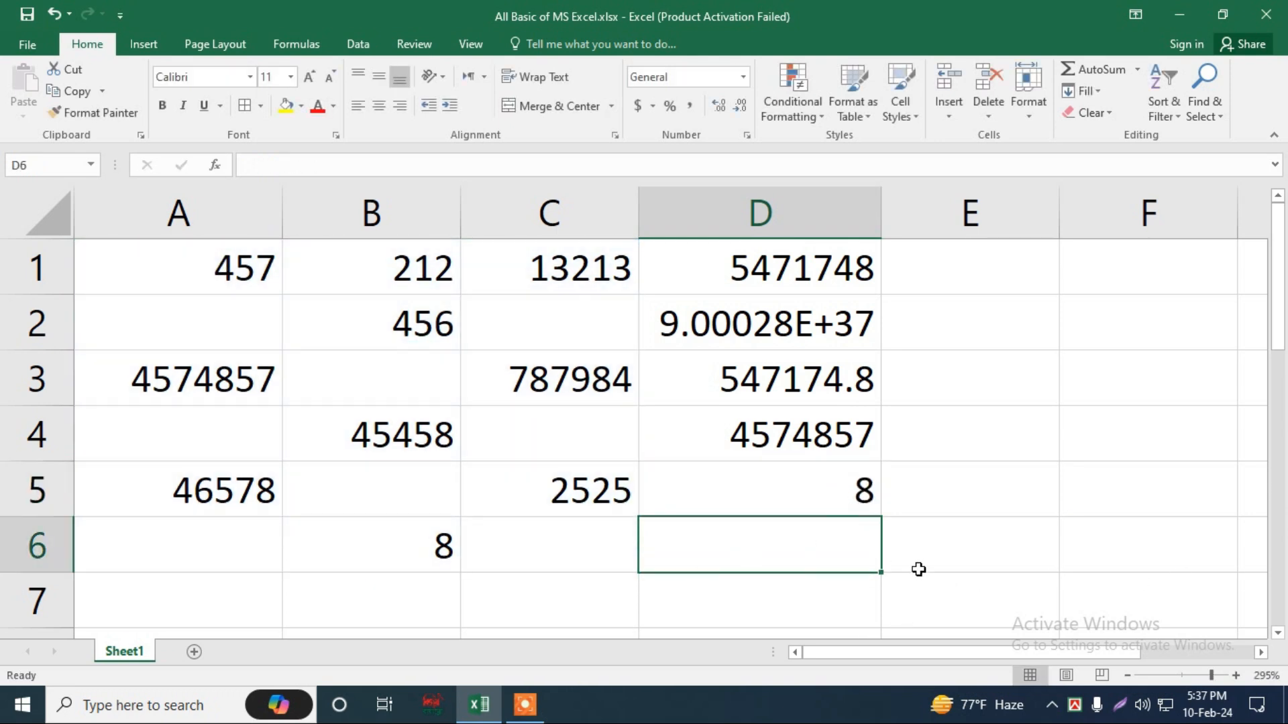
Count the cells containing numbers in A1:C6 with a COUNT formula in cell D6
type("=")
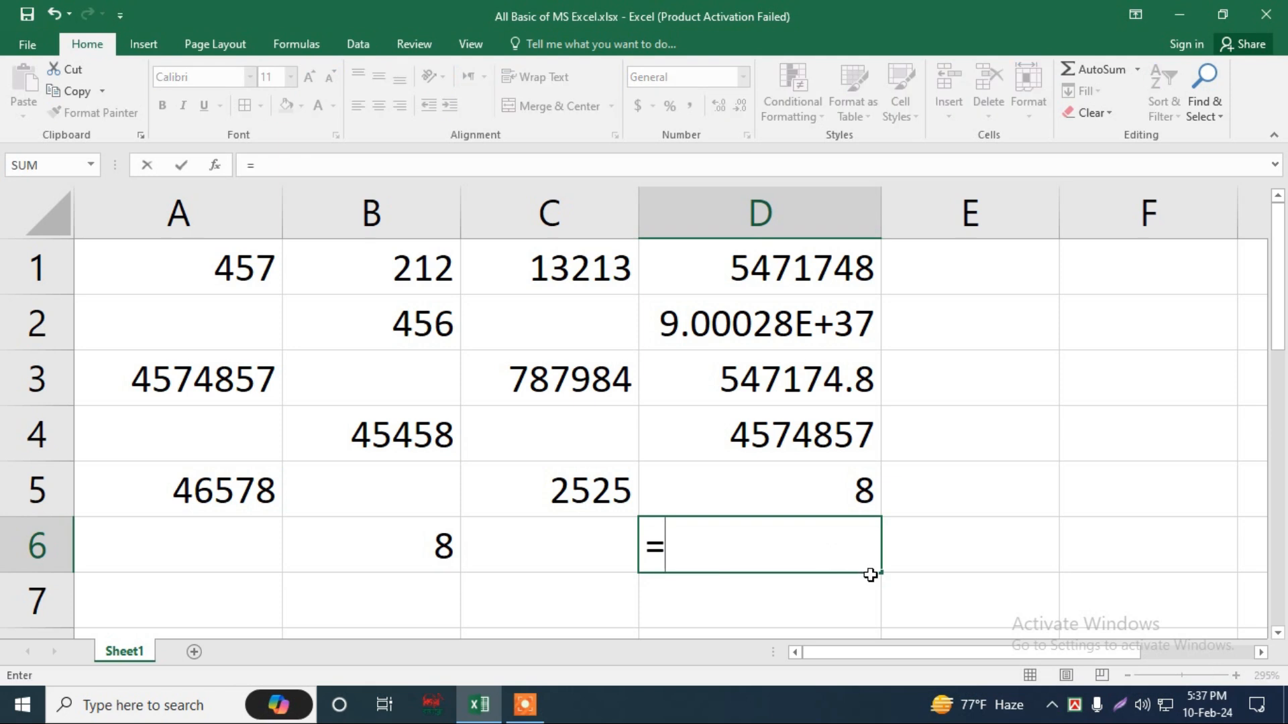
type("cou")
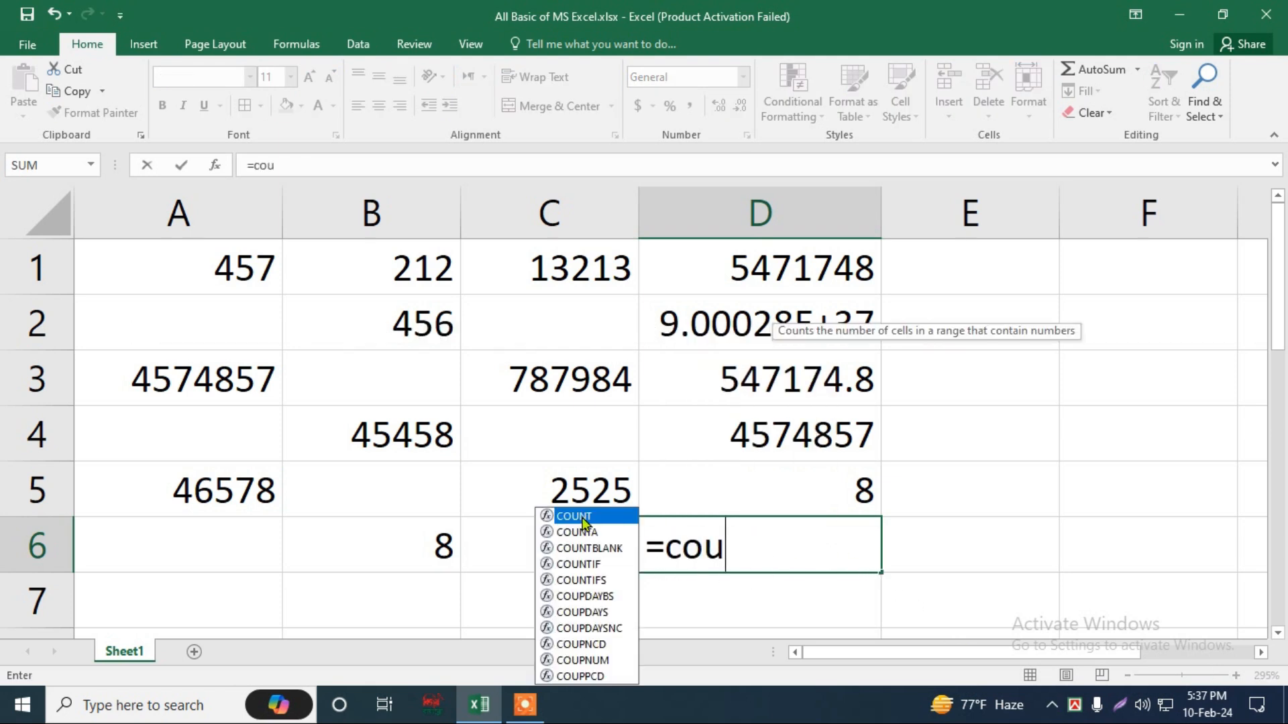
double_click(582, 515)
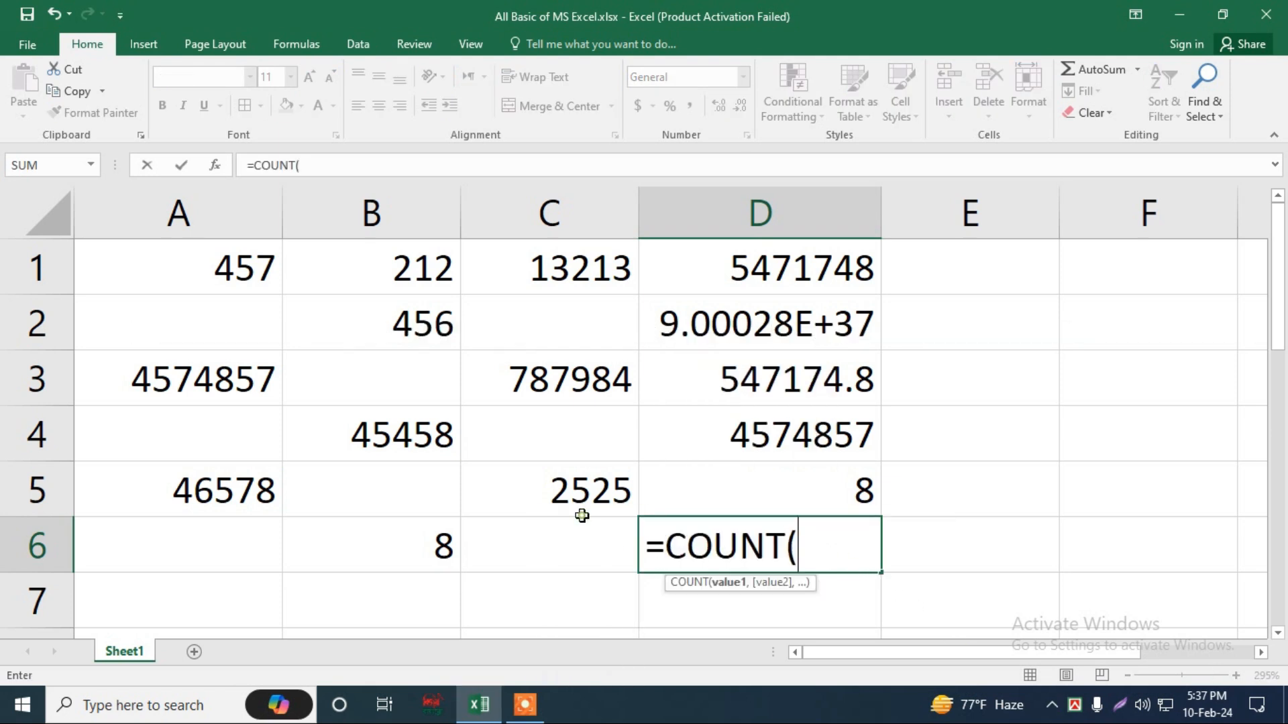
left_click_drag(216, 270, 571, 520)
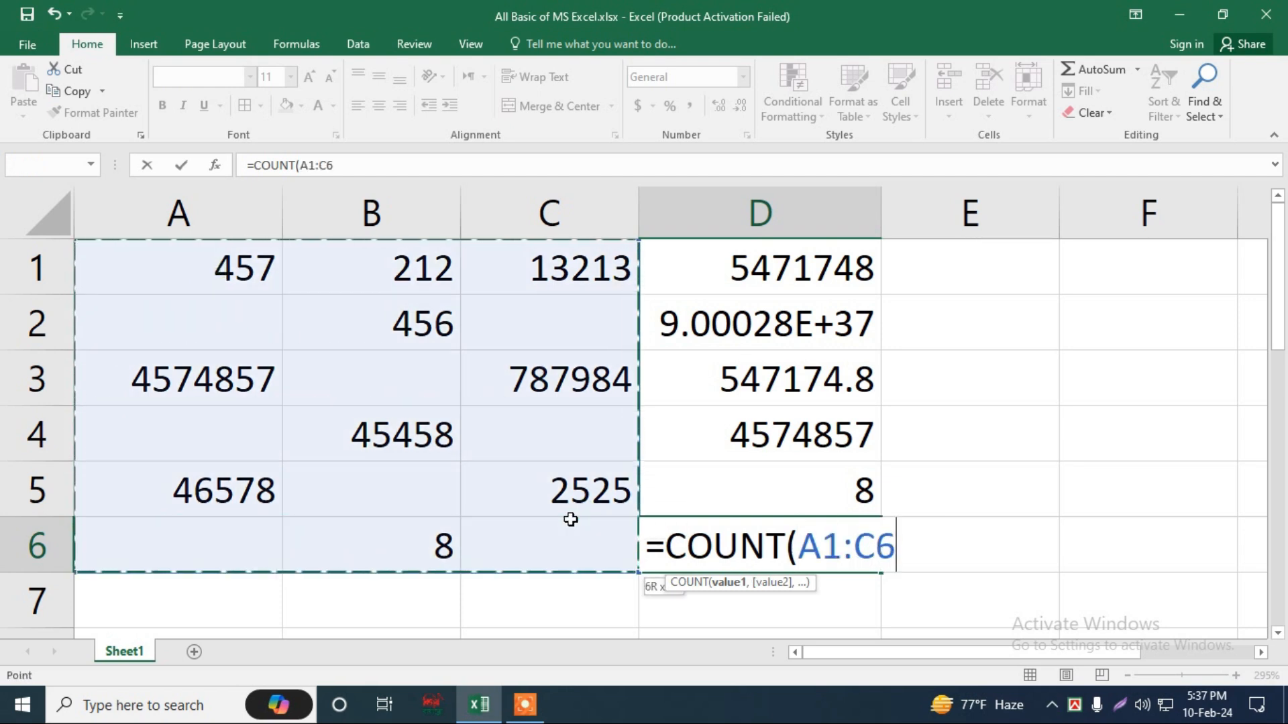
key("Return")
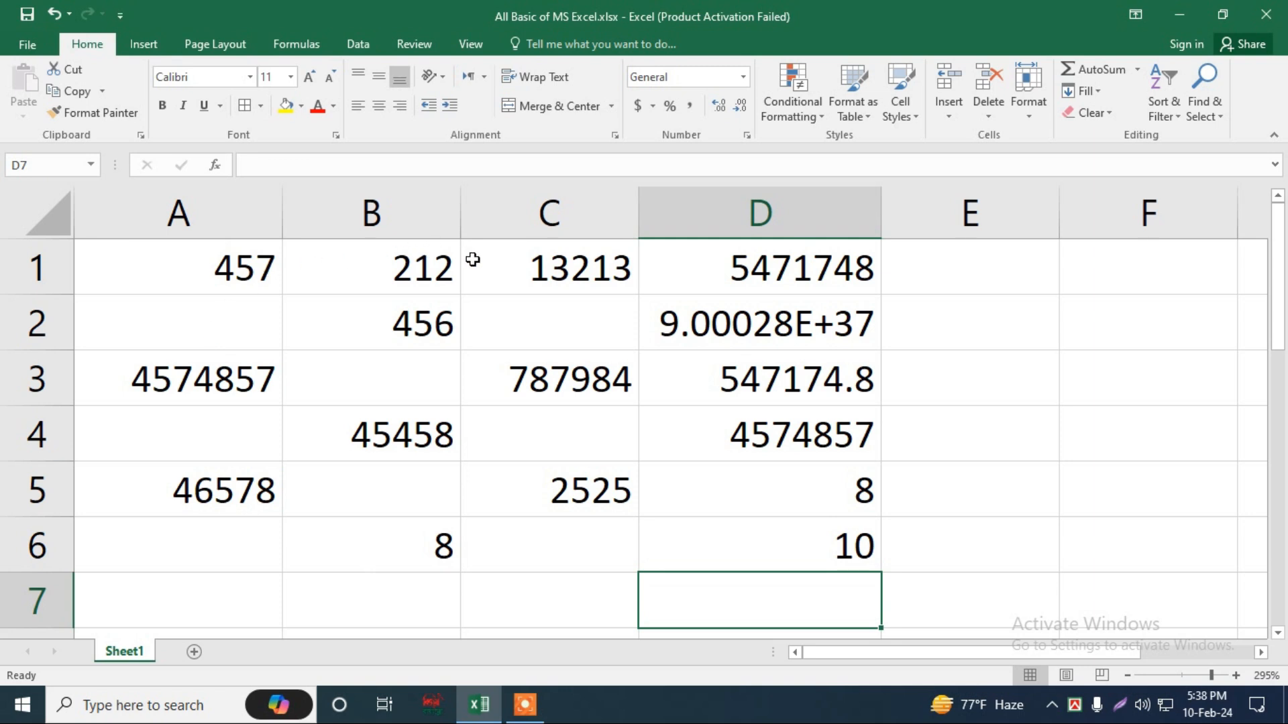
Inspect the COUNT formula in cell D6 and look over the functions offered by AutoSum
left_click(840, 551)
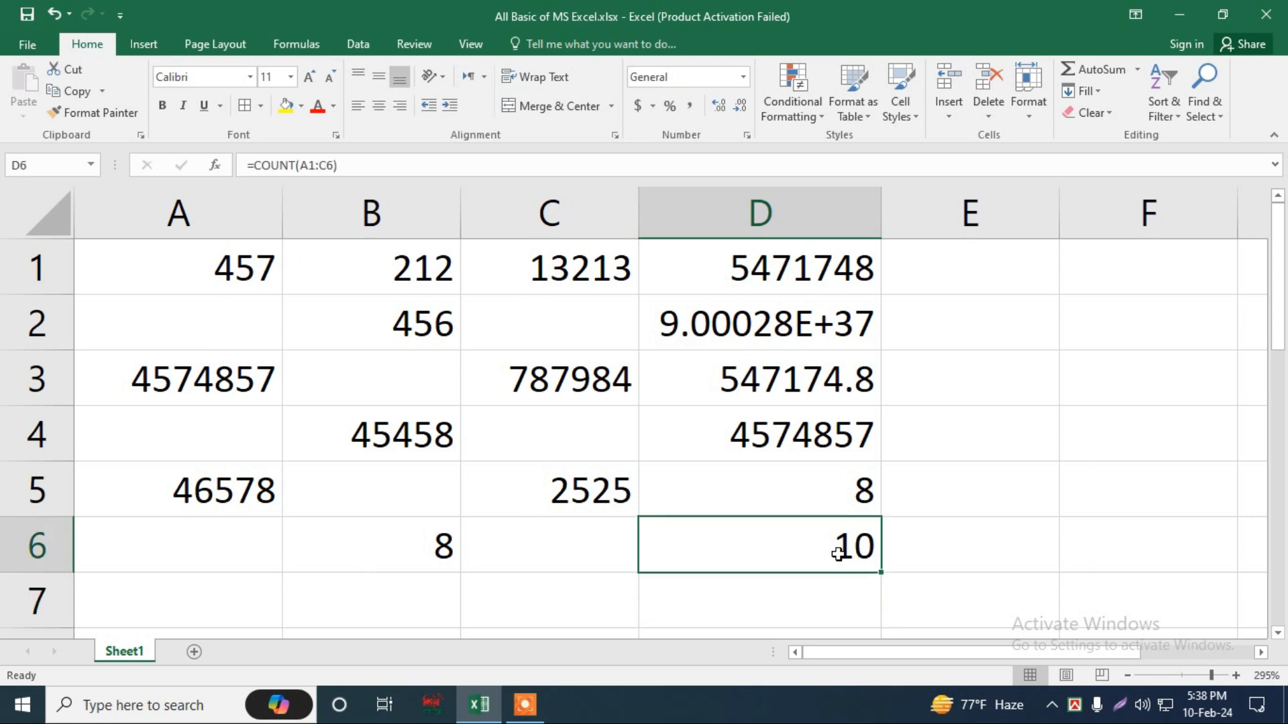
double_click(832, 552)
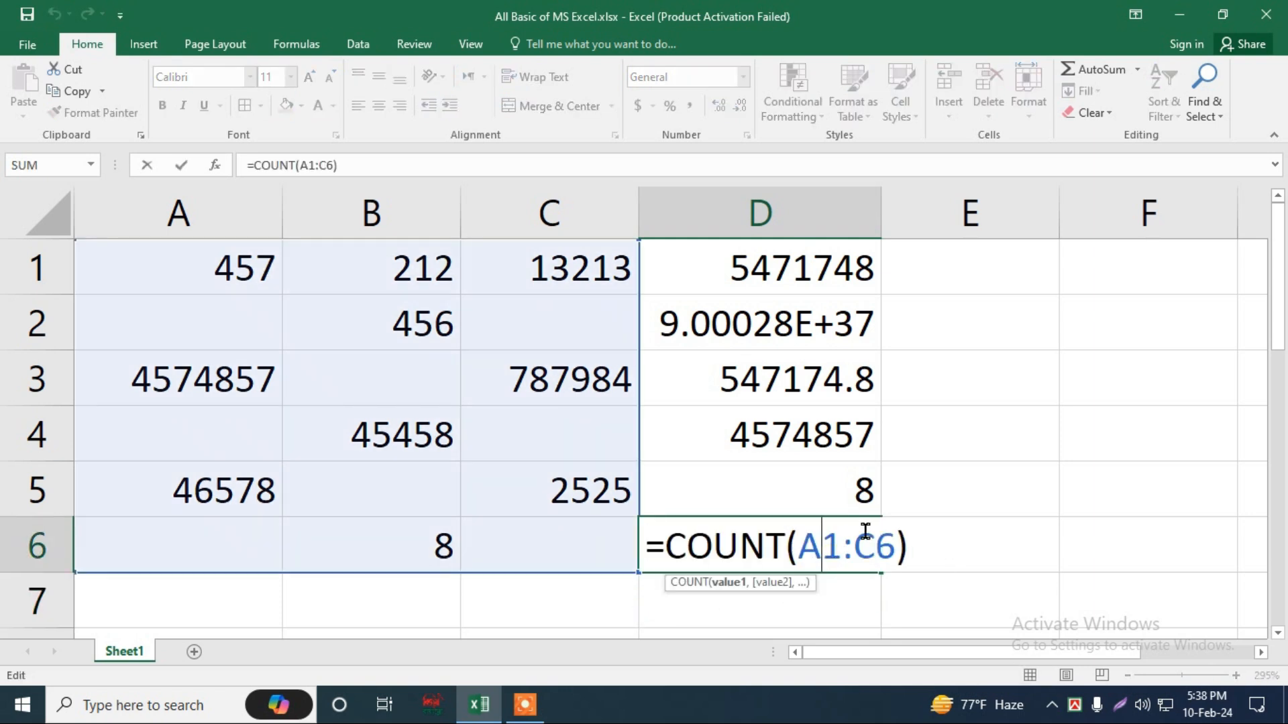
key("Return")
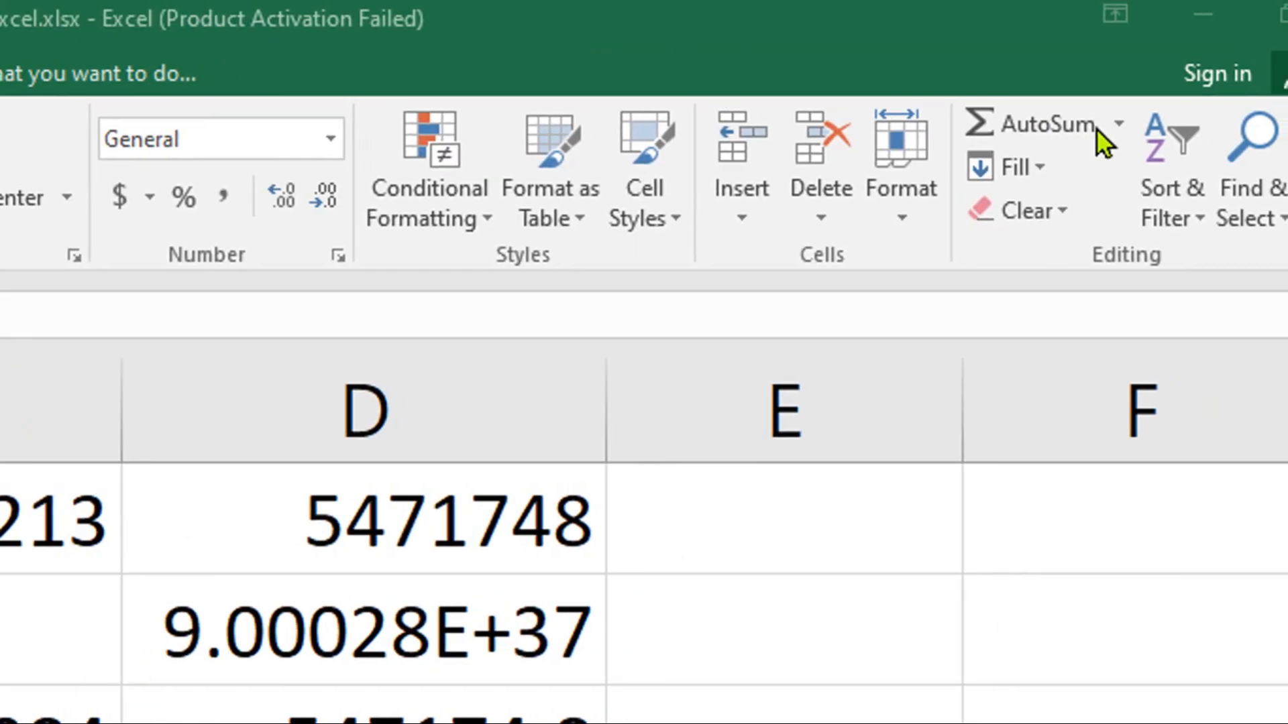
left_click(1119, 125)
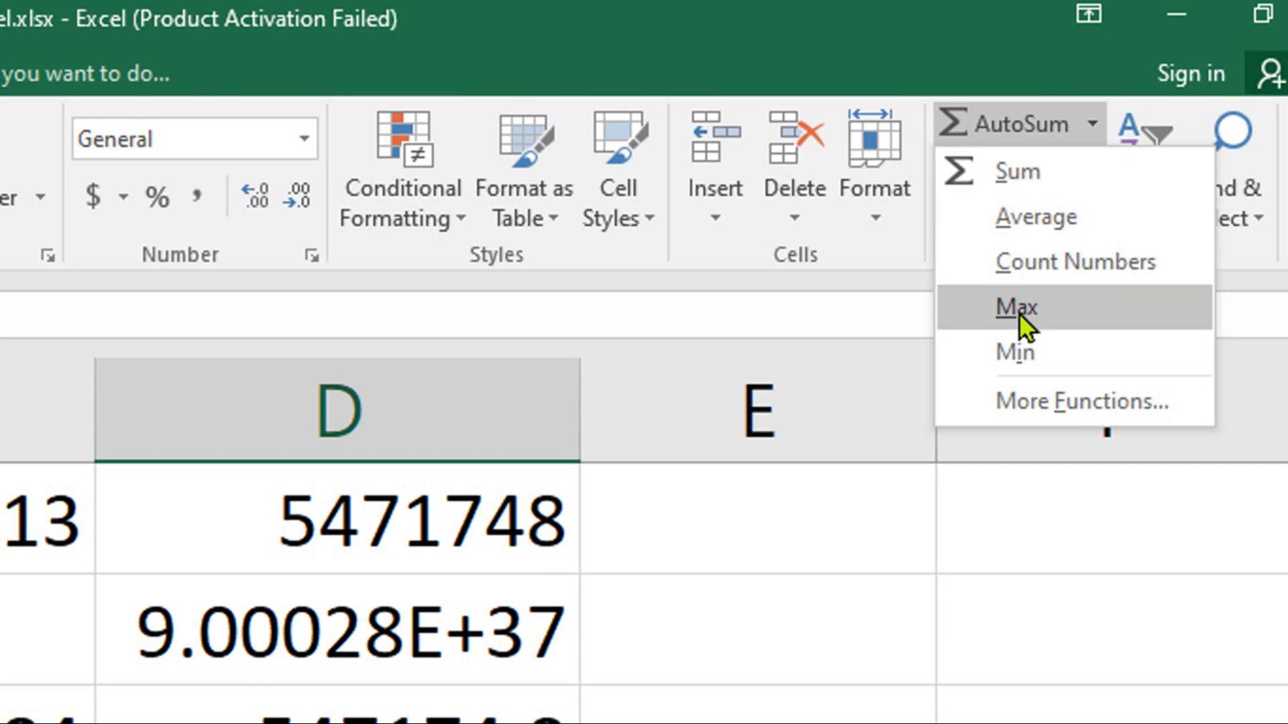
left_click(526, 705)
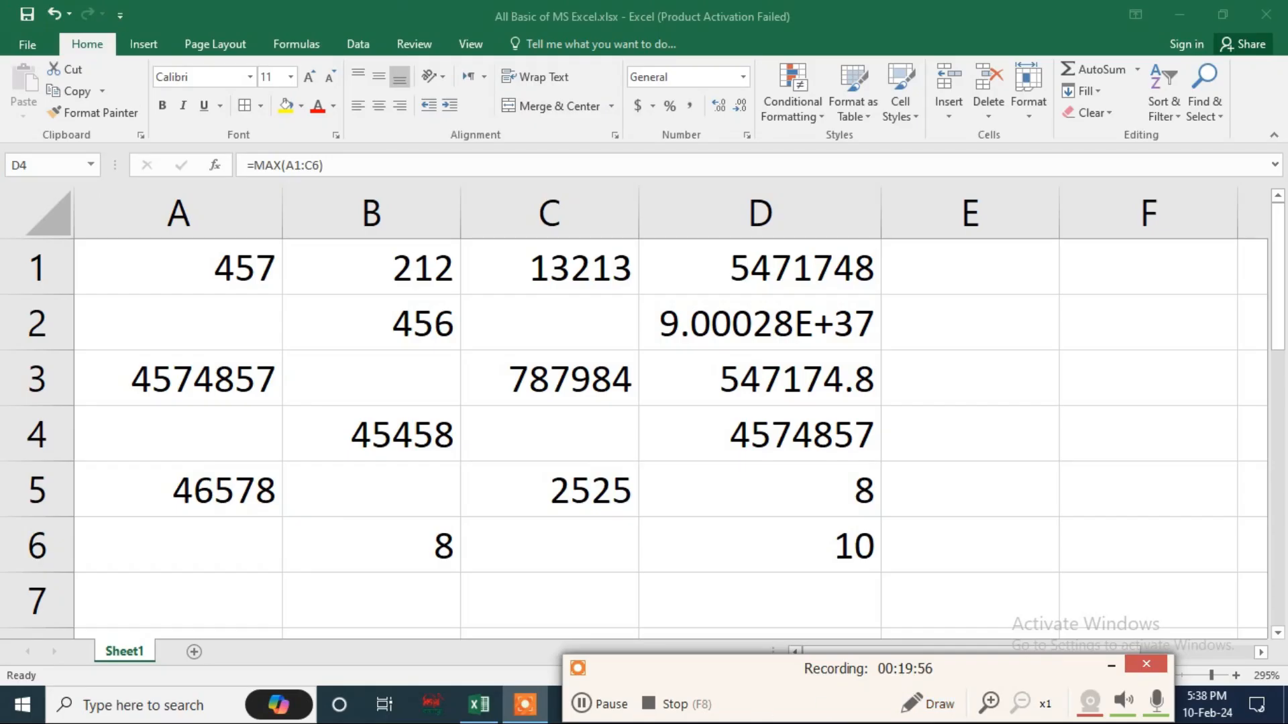
left_click(587, 712)
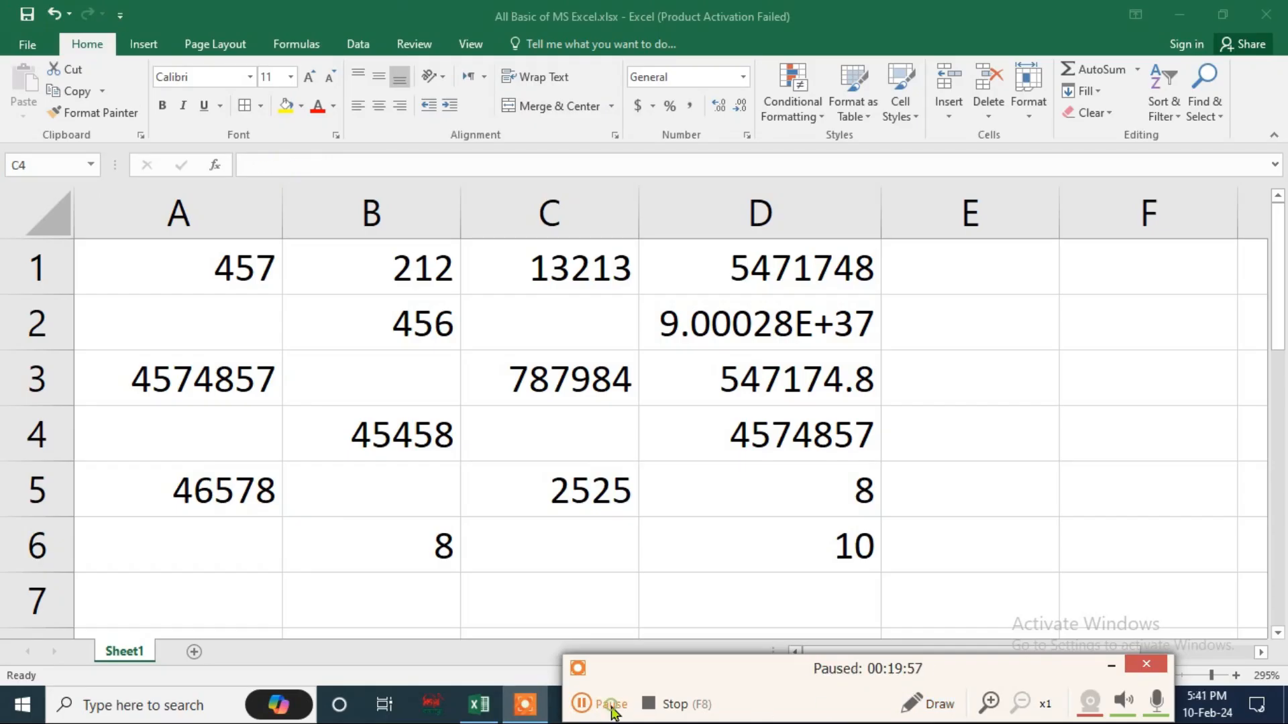
left_click(610, 708)
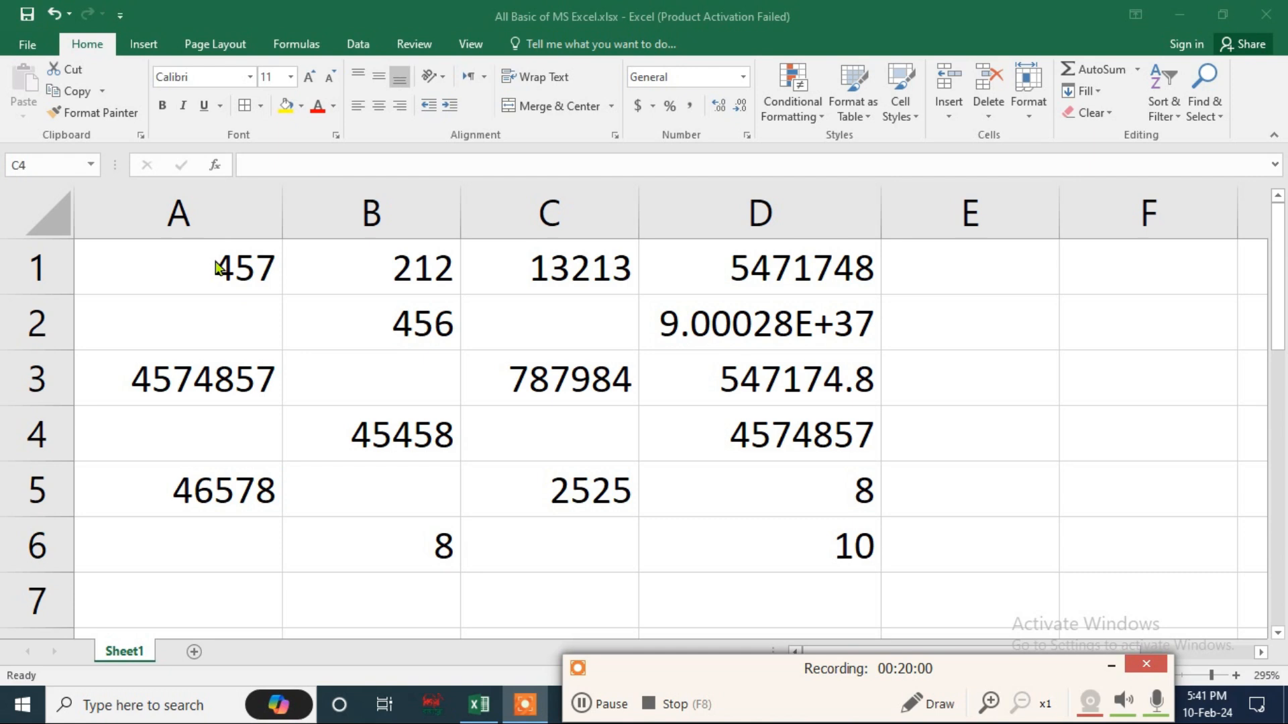
Clear all the numbers and formulas from cells A1:D6
left_click_drag(201, 254, 849, 564)
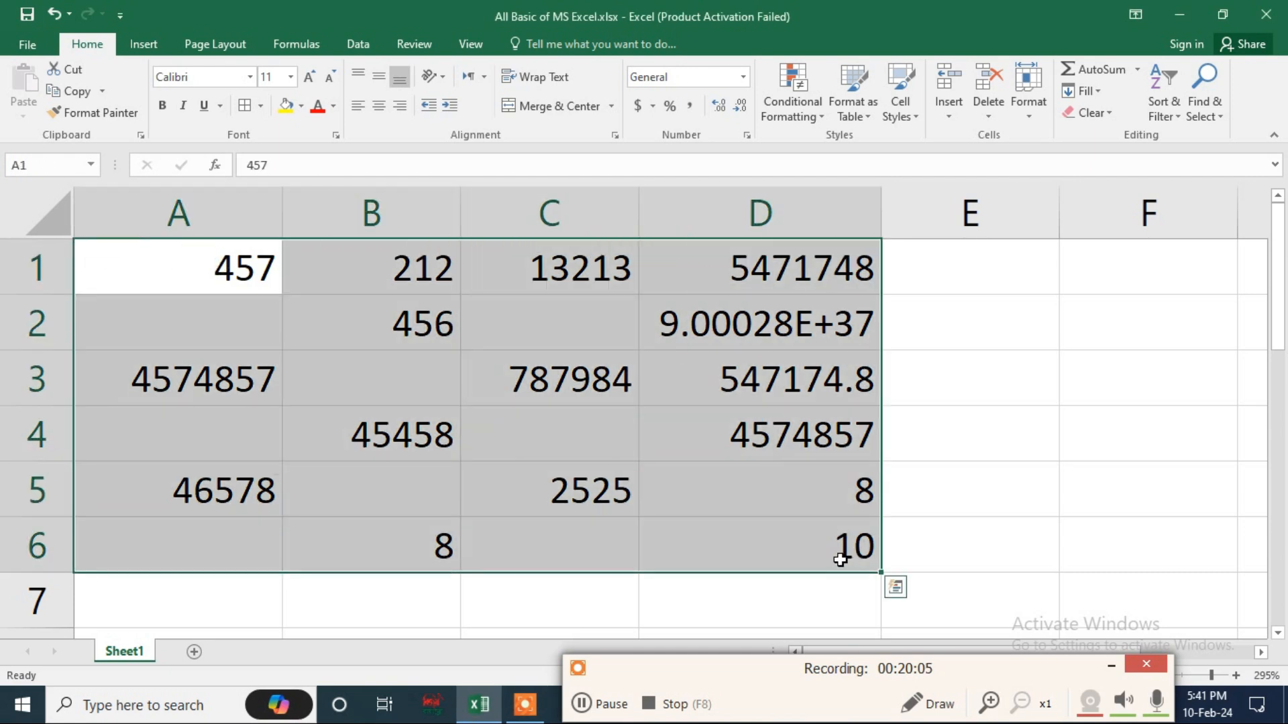
key("BackSpace")
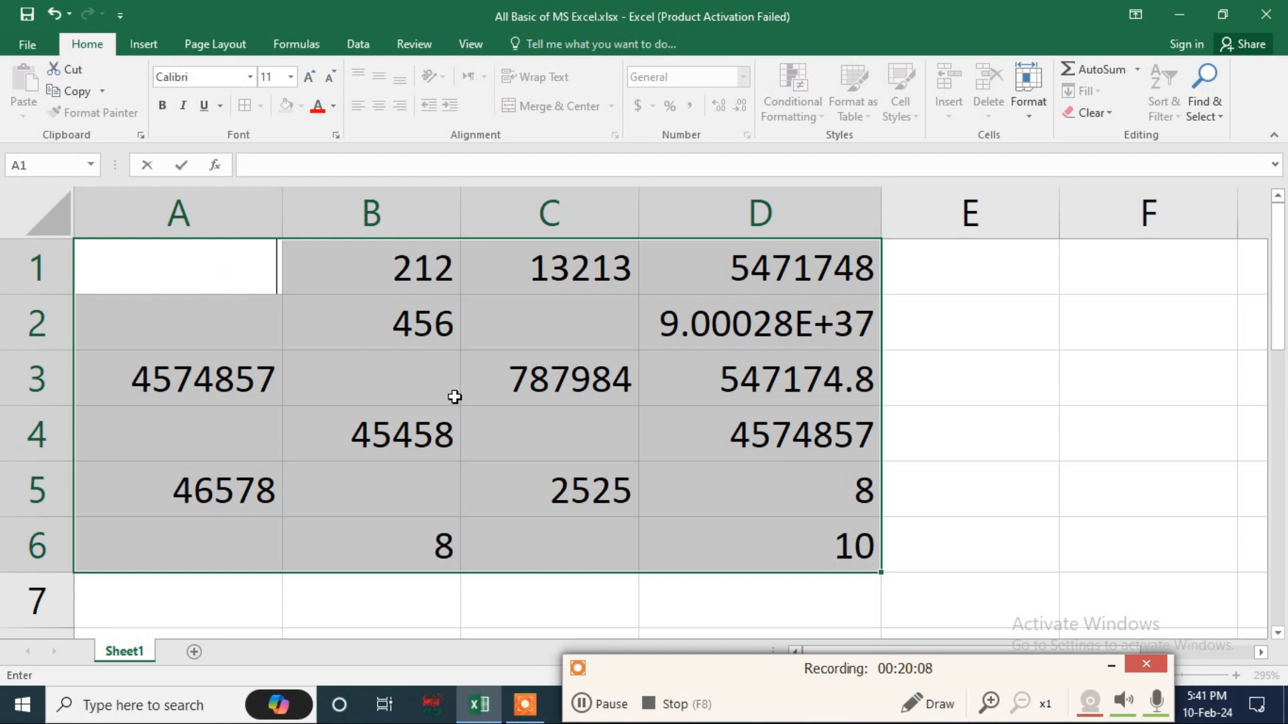
key("Return")
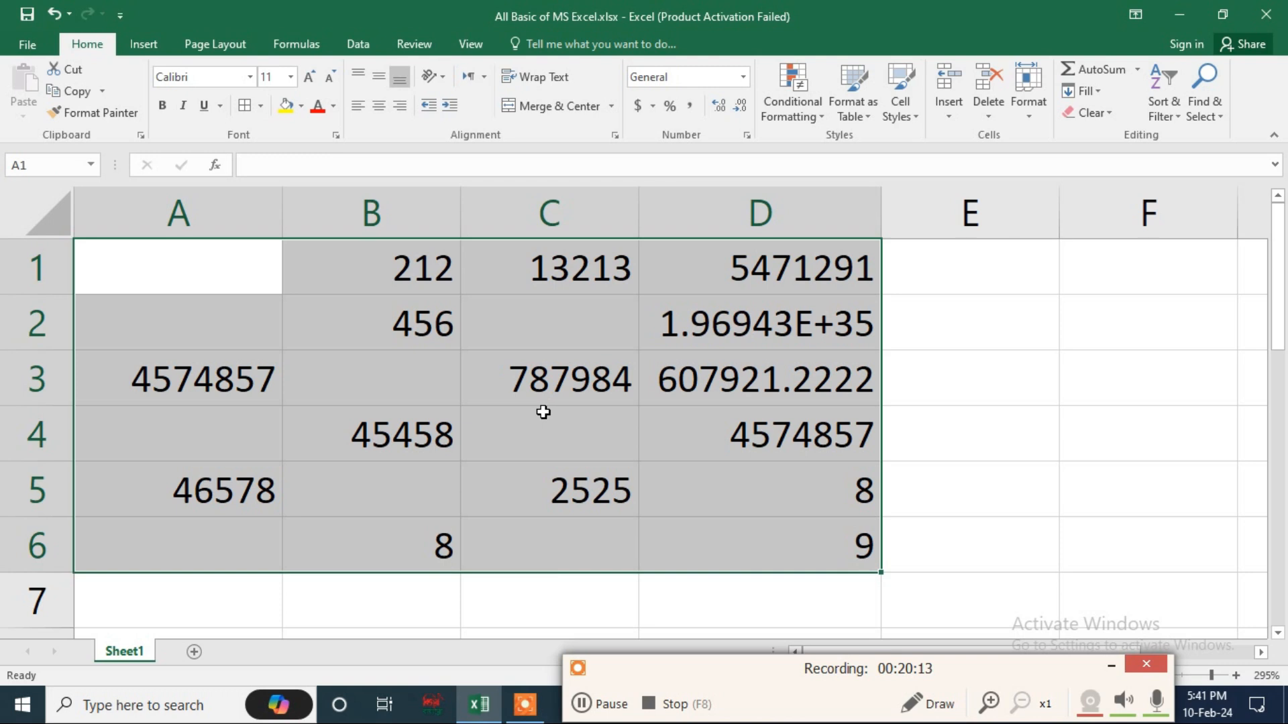
key("Delete")
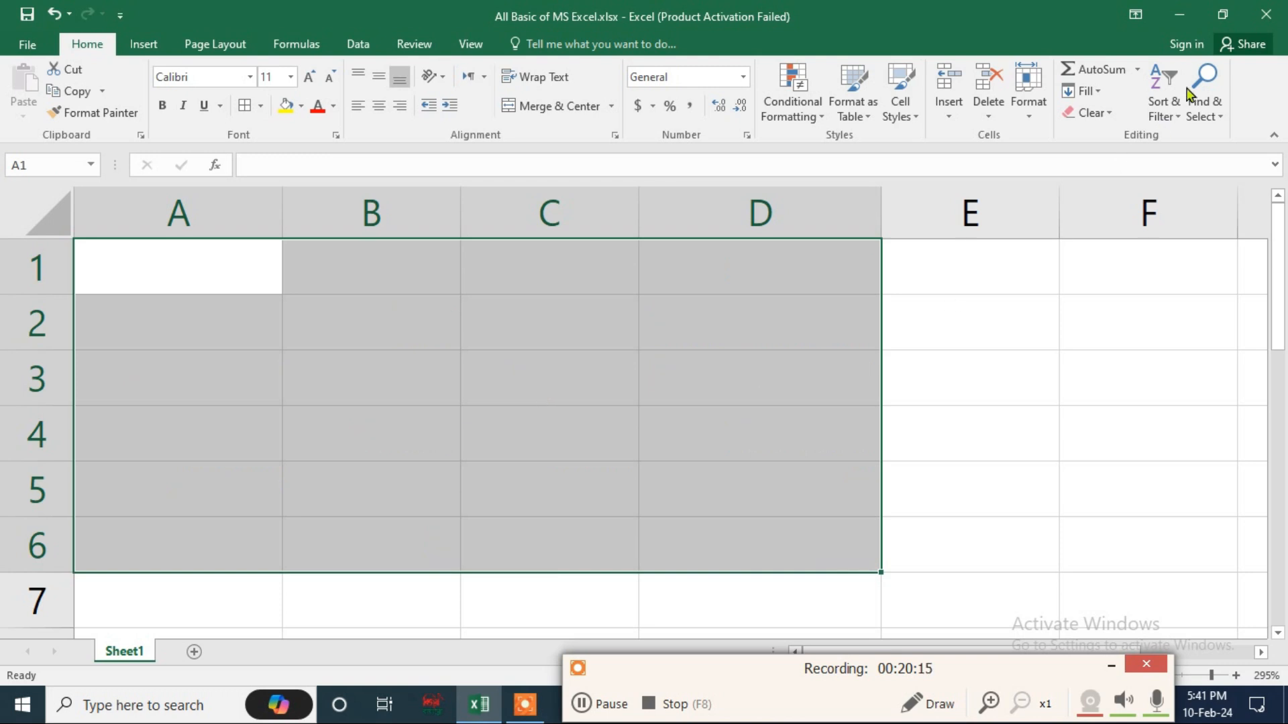
left_click(1087, 113)
left_click(1102, 138)
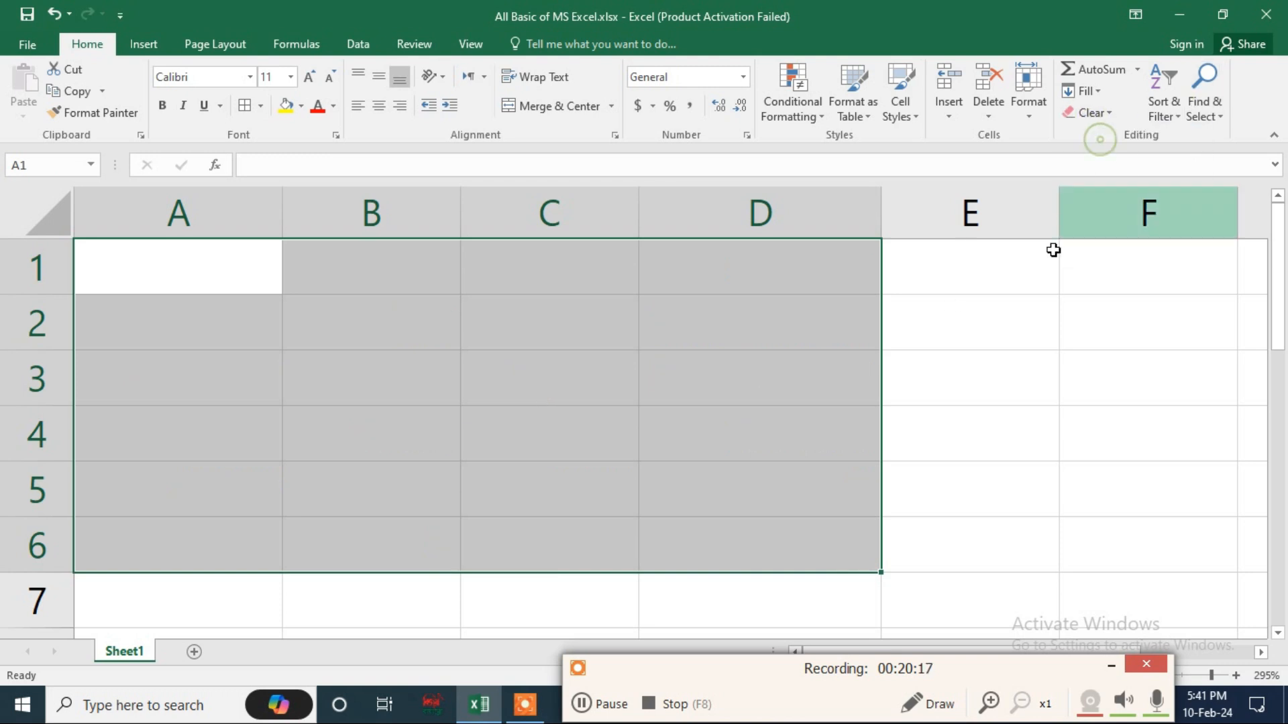